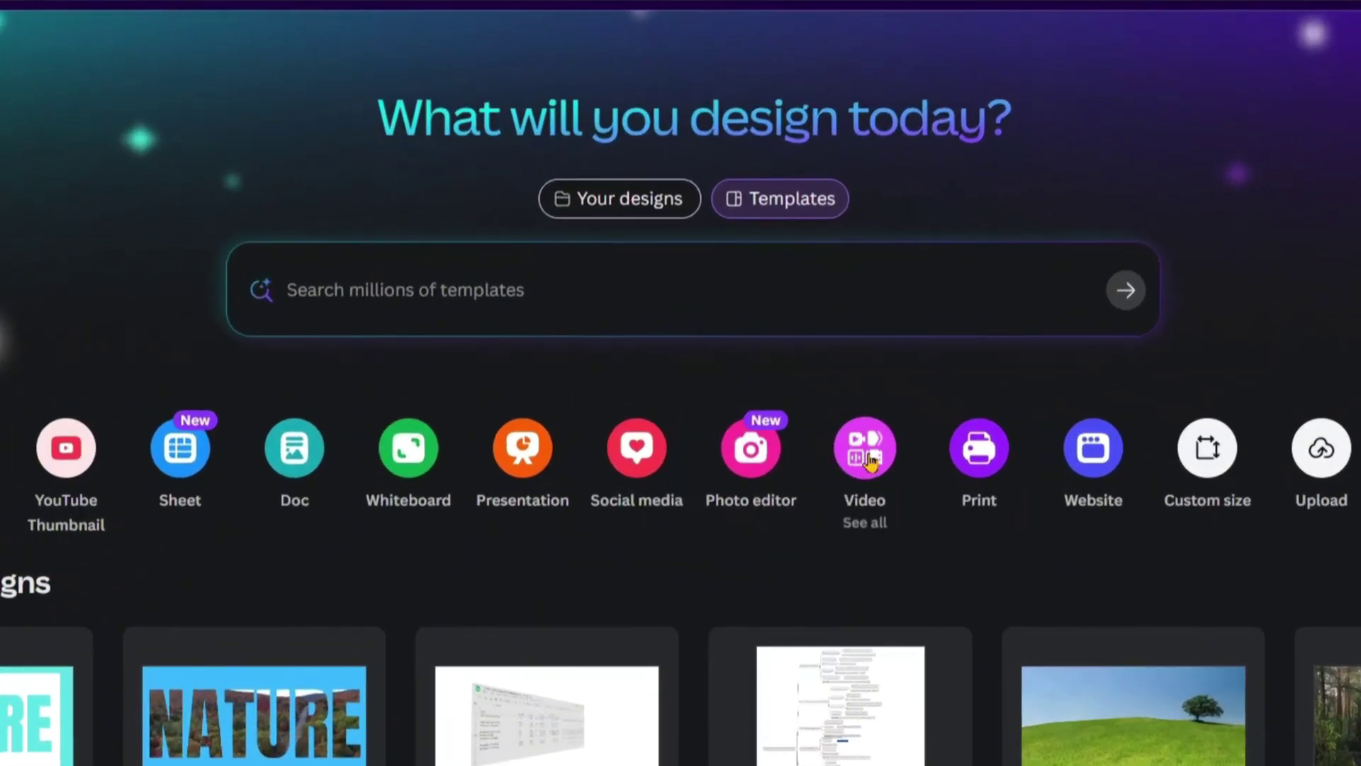
Create a blank 1920 × 1080 landscape video design from the video options.
{"action": "left_click", "coordinate": [868, 454]}
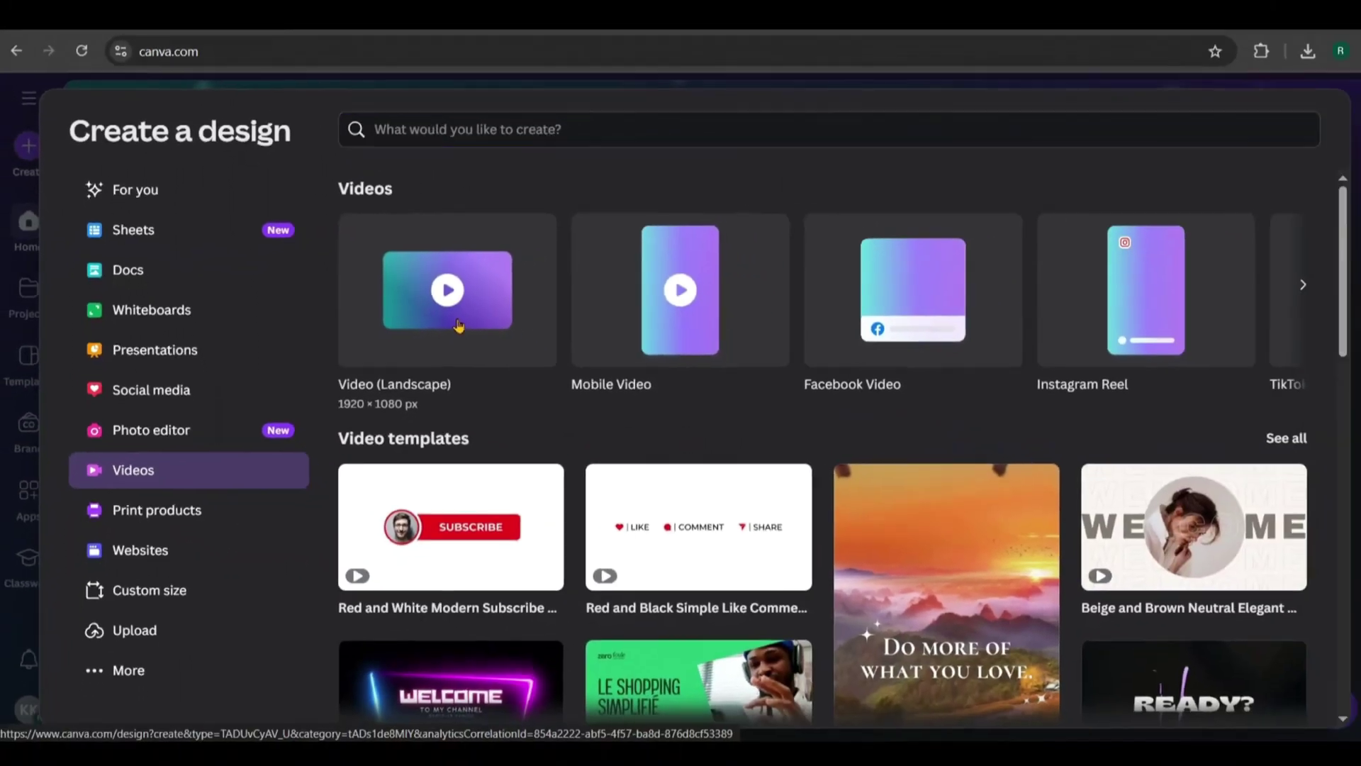
{"action": "left_click", "coordinate": [575, 339]}
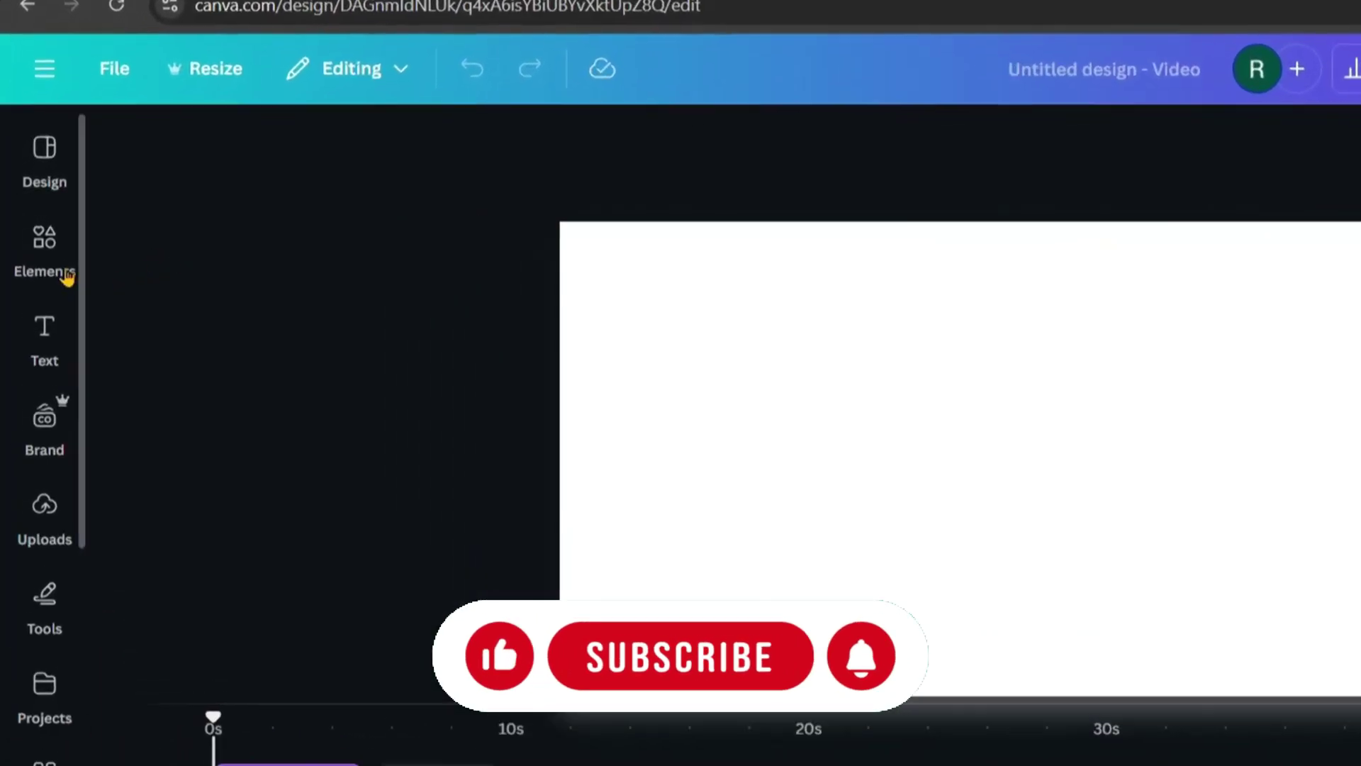
Add a square from Shapes and stretch it into a centred grey rectangle, about 1704 × 864.
{"action": "left_click", "coordinate": [54, 258]}
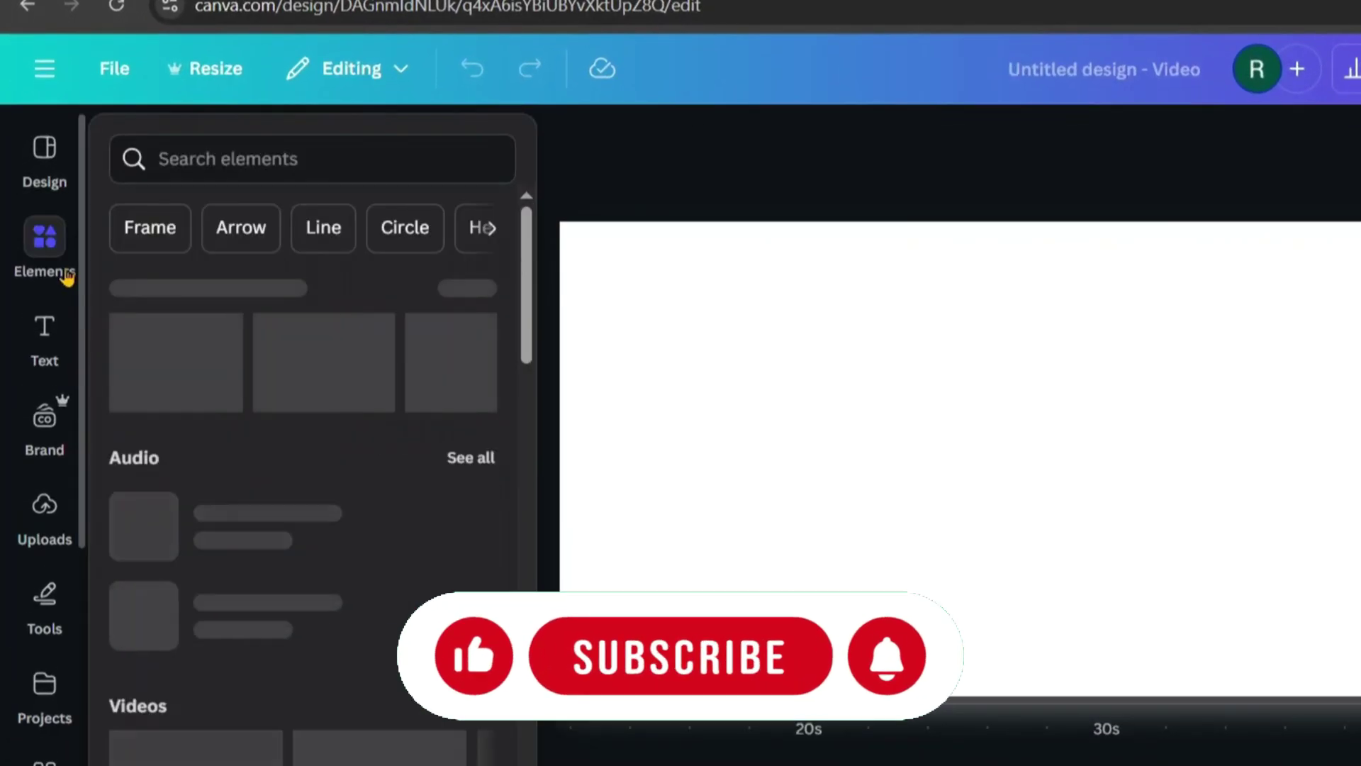
{"action": "scroll", "coordinate": [309, 551], "scroll_direction": "down", "scroll_amount": 15}
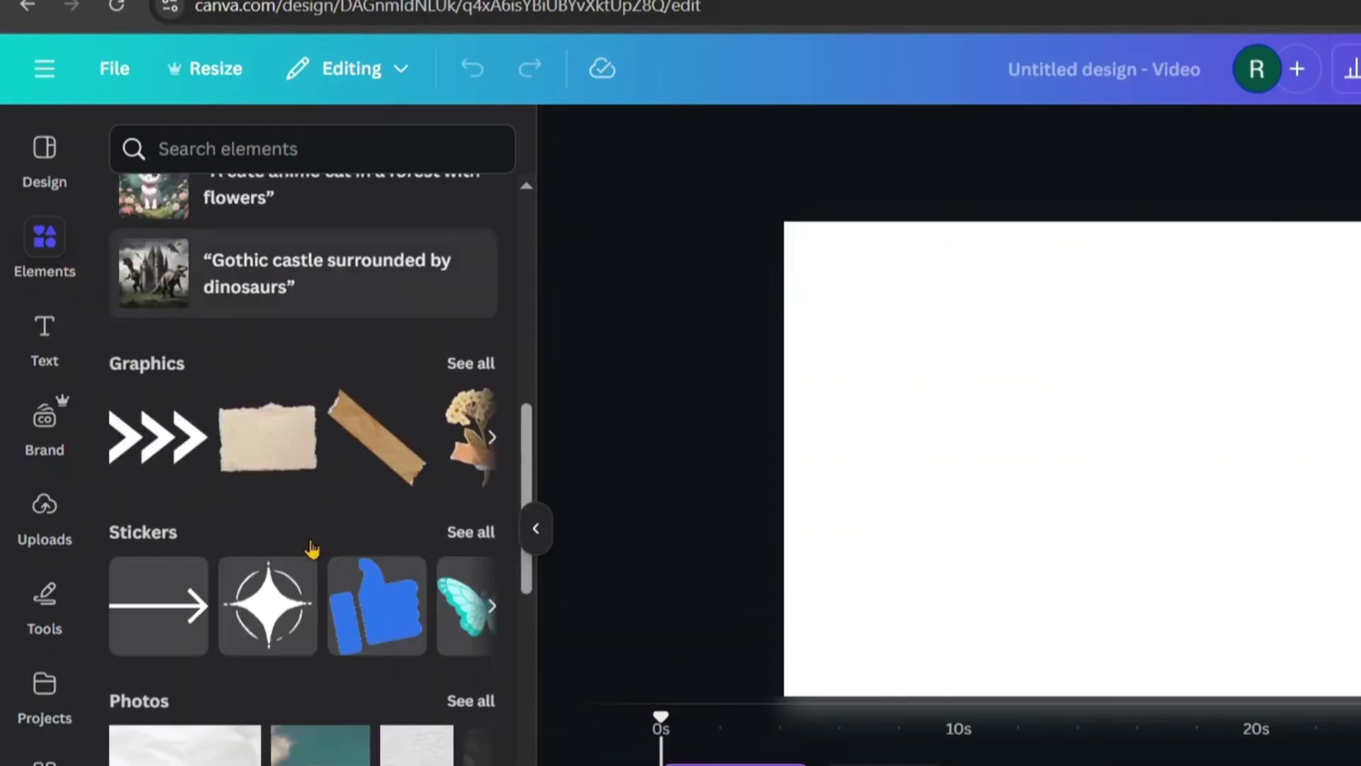
{"action": "scroll", "coordinate": [312, 548], "scroll_direction": "down", "scroll_amount": 5}
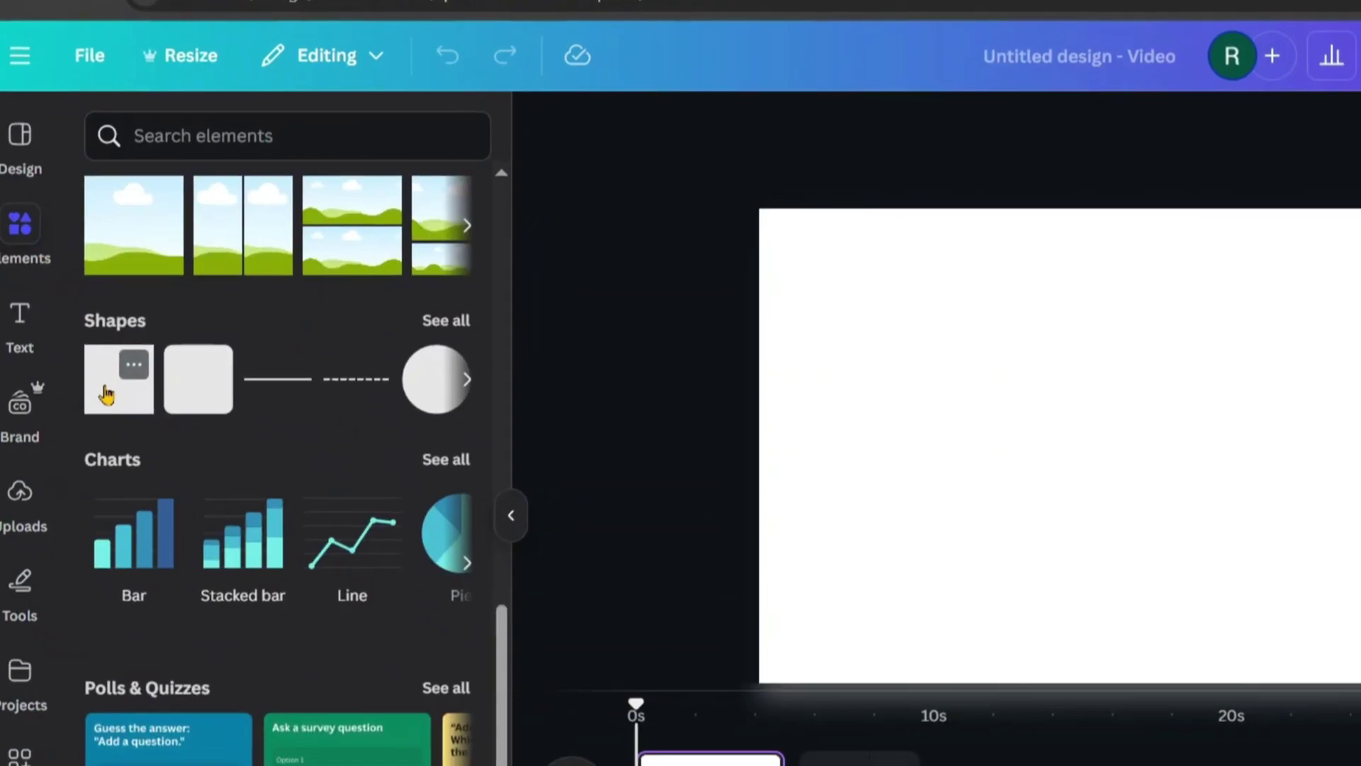
{"action": "left_click", "coordinate": [132, 399]}
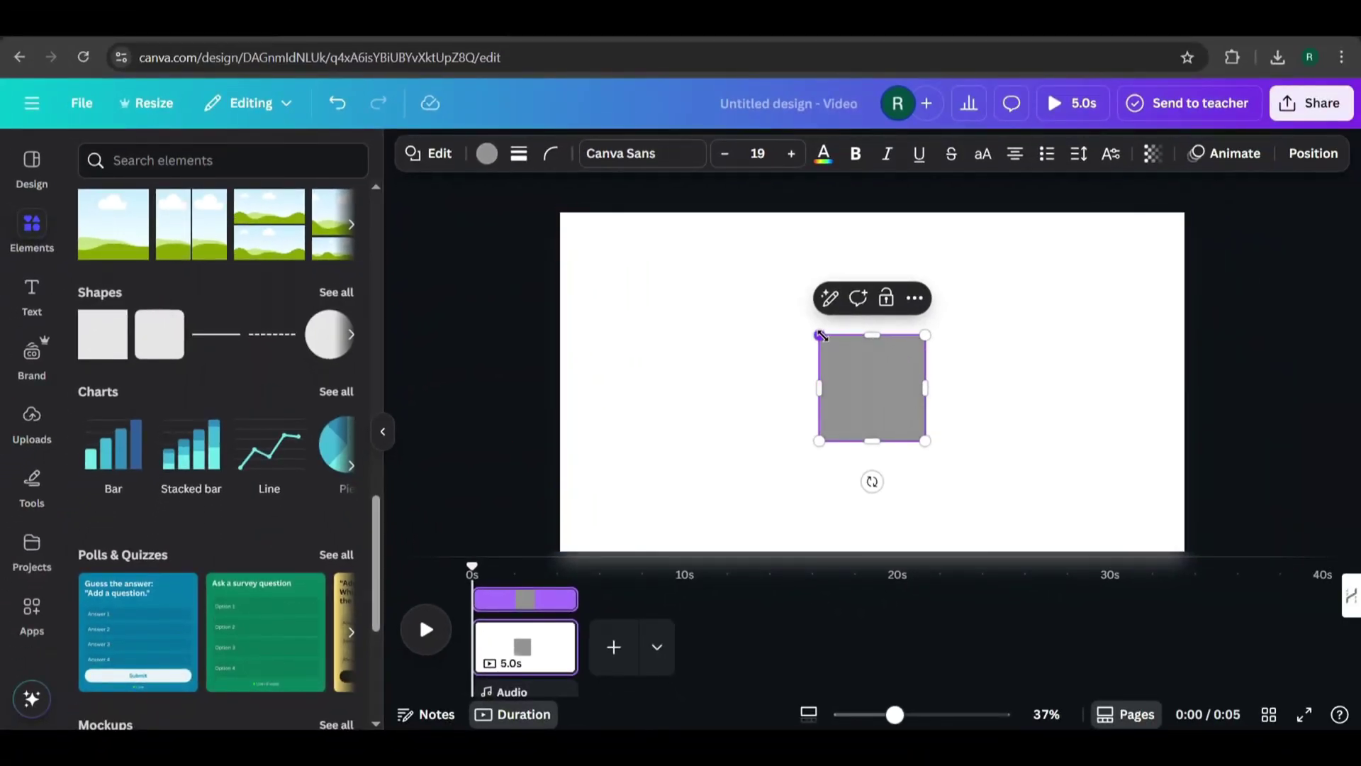
{"action": "left_click_drag", "start_coordinate": [819, 335], "coordinate": [594, 246]}
{"action": "left_click_drag", "start_coordinate": [925, 441], "coordinate": [1149, 527]}
{"action": "left_click_drag", "start_coordinate": [860, 369], "coordinate": [867, 370]}
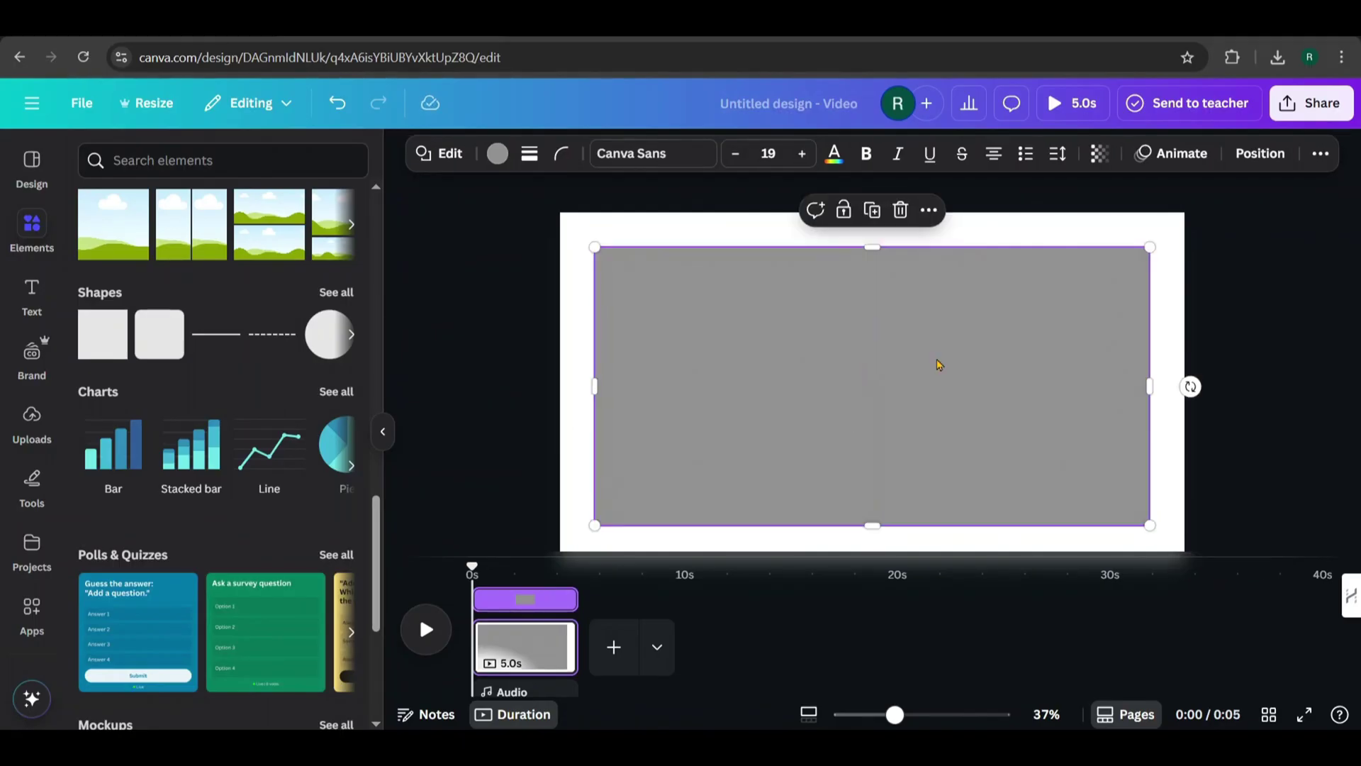
{"action": "left_click", "coordinate": [1163, 441]}
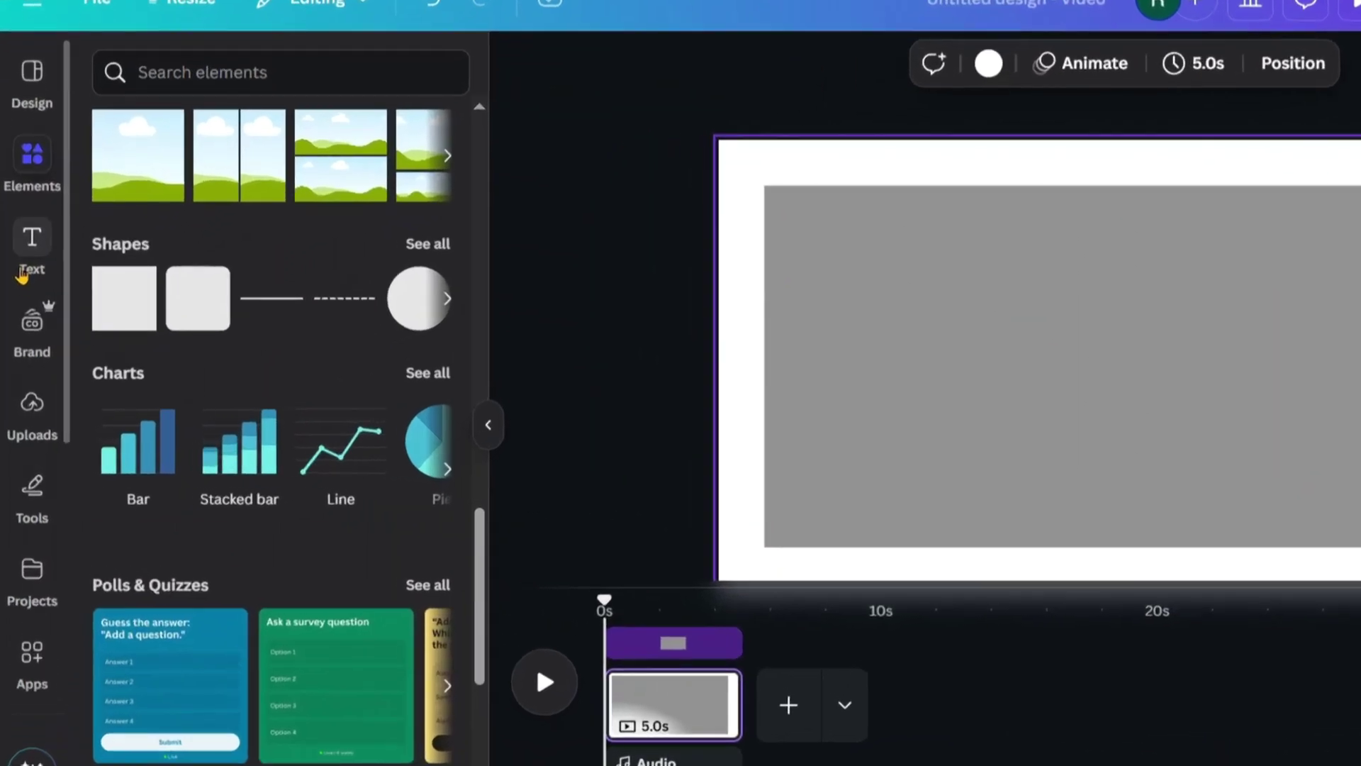
Add a NATURE heading in Anton, enlarged to size 423 and centred over the rectangle.
{"action": "left_click", "coordinate": [28, 305]}
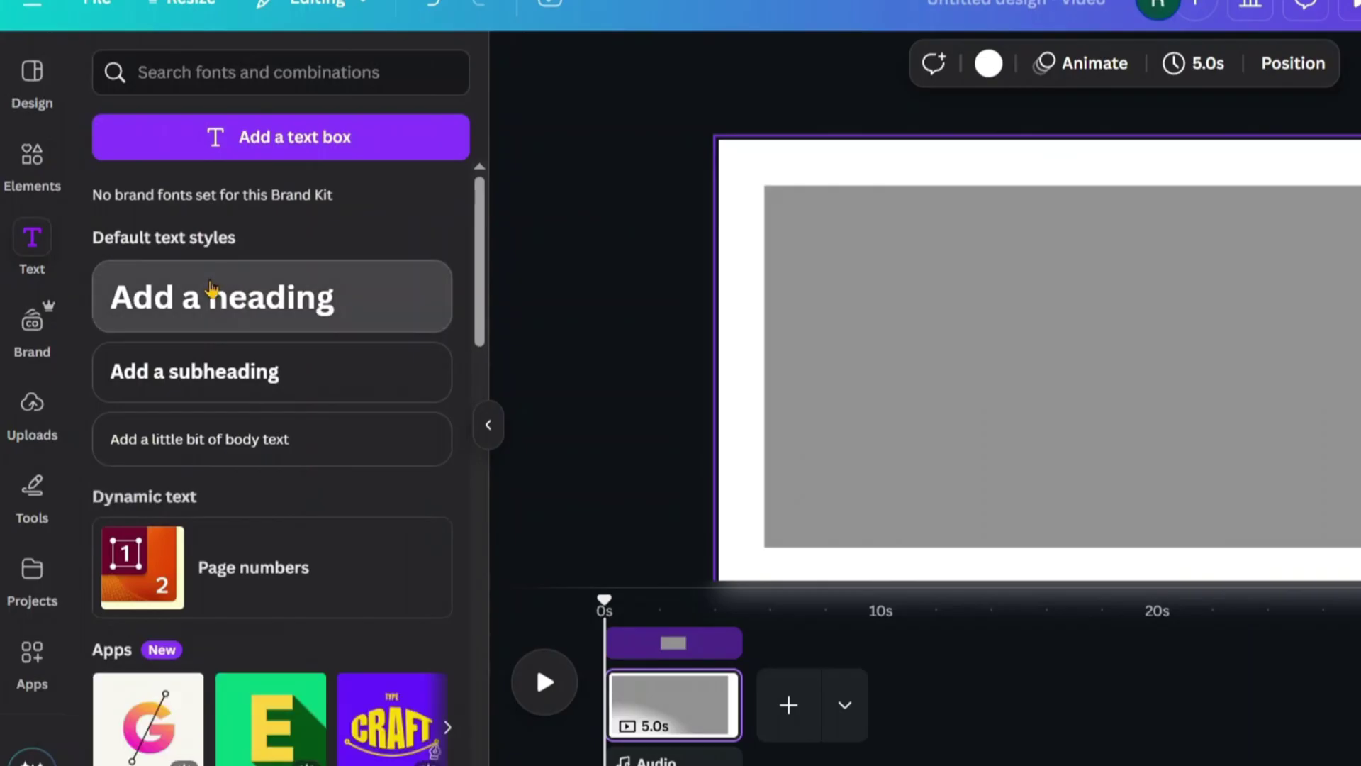
{"action": "left_click", "coordinate": [211, 288]}
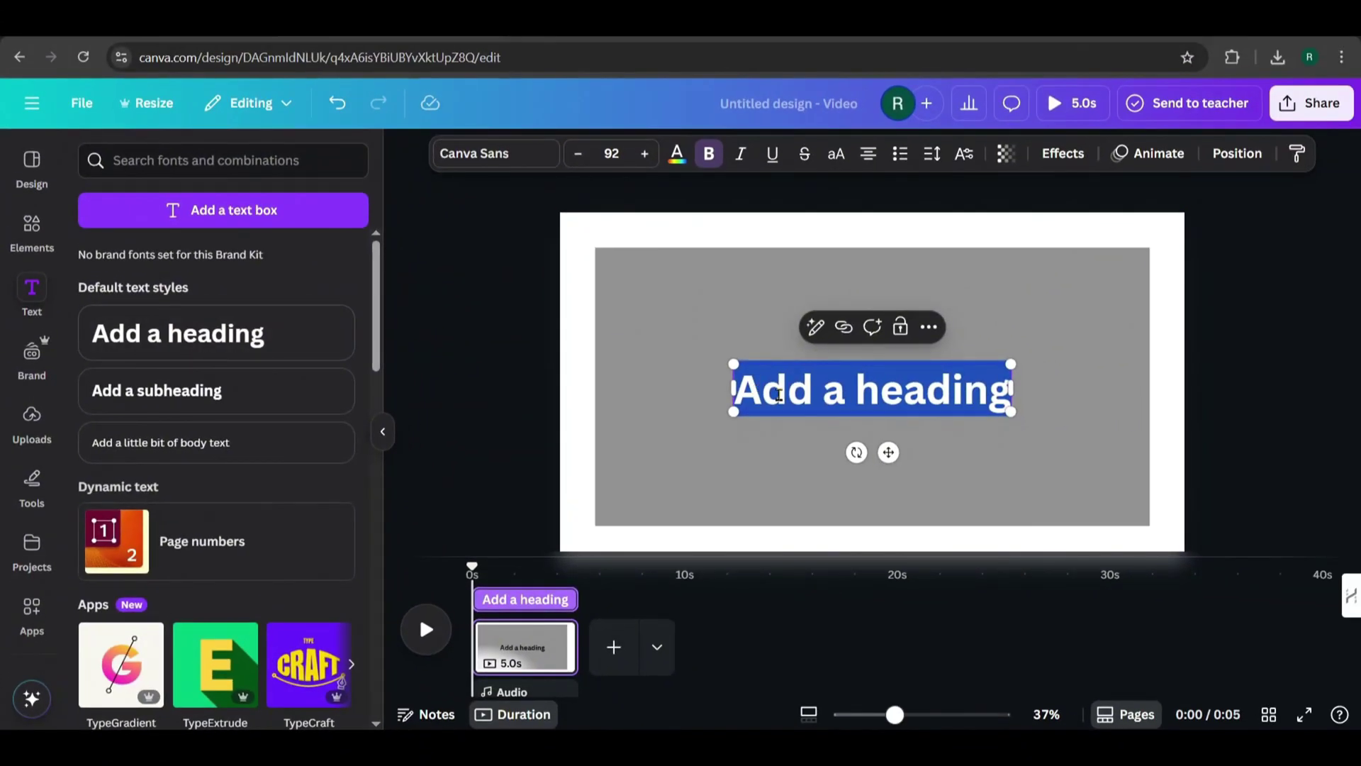
{"action": "type", "text": "NAT"}
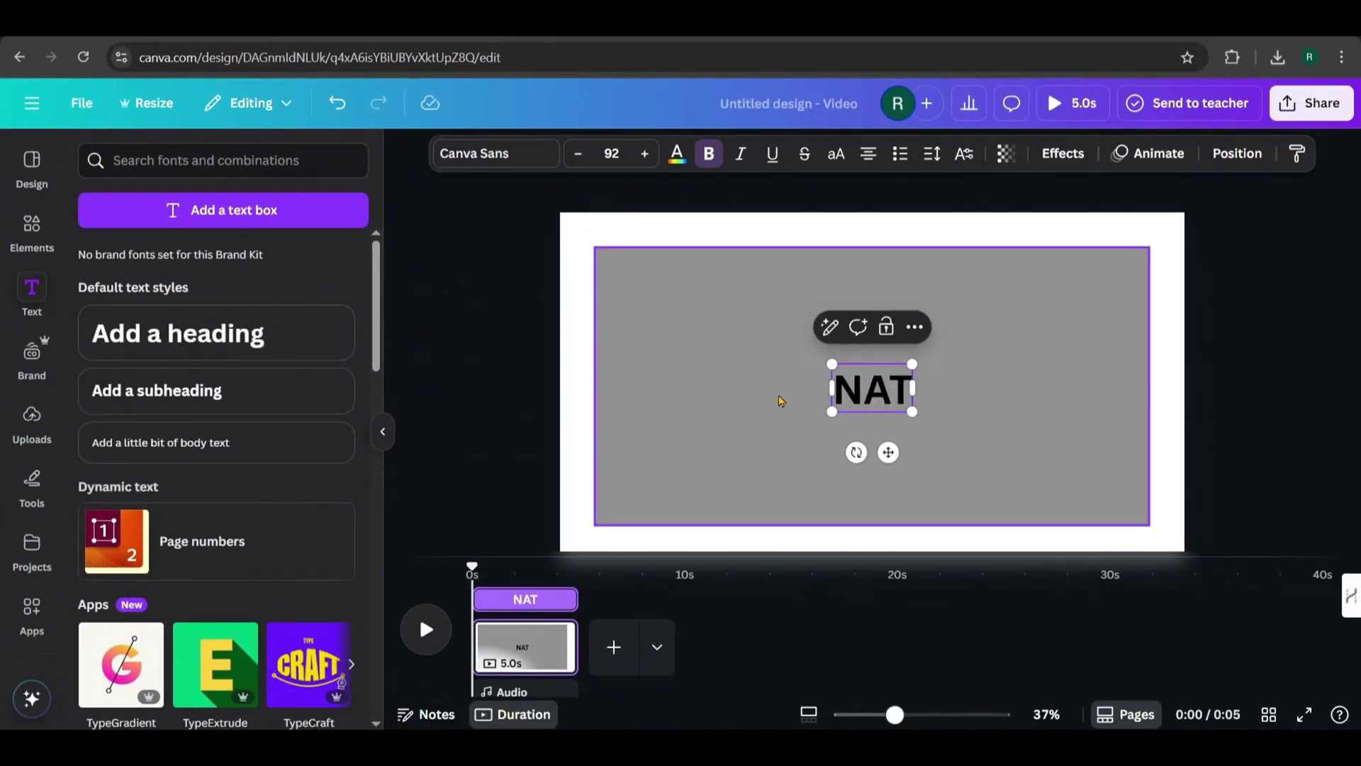
{"action": "type", "text": "URE"}
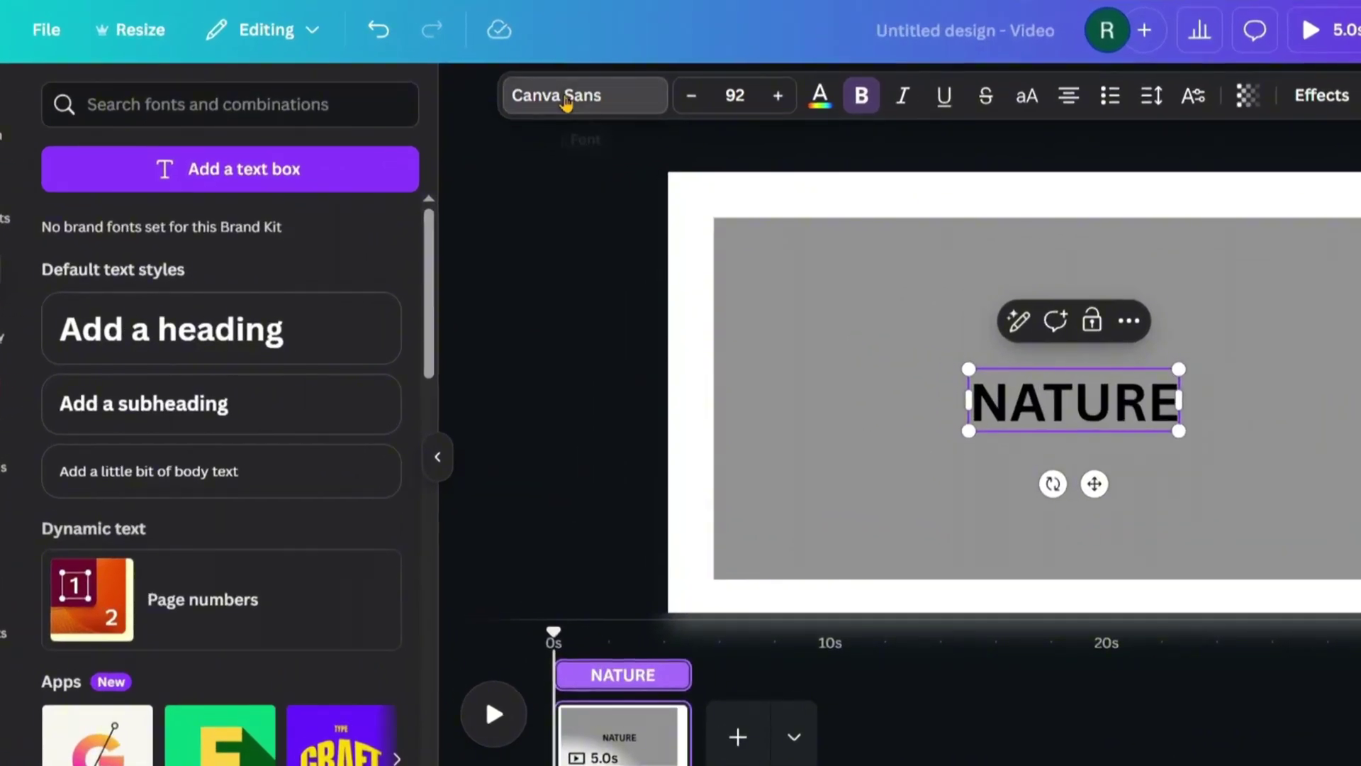
{"action": "left_click", "coordinate": [482, 153]}
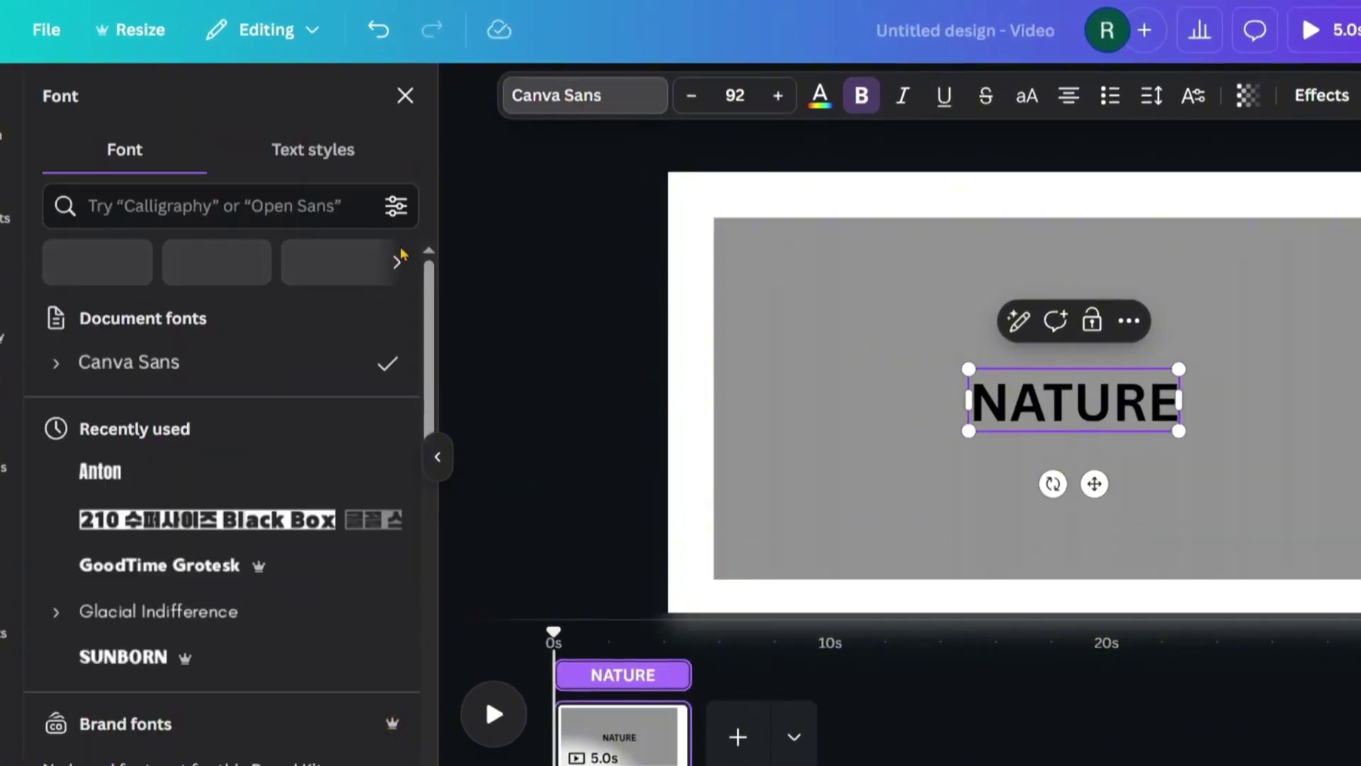
{"action": "scroll", "coordinate": [178, 510], "scroll_direction": "down", "scroll_amount": 5}
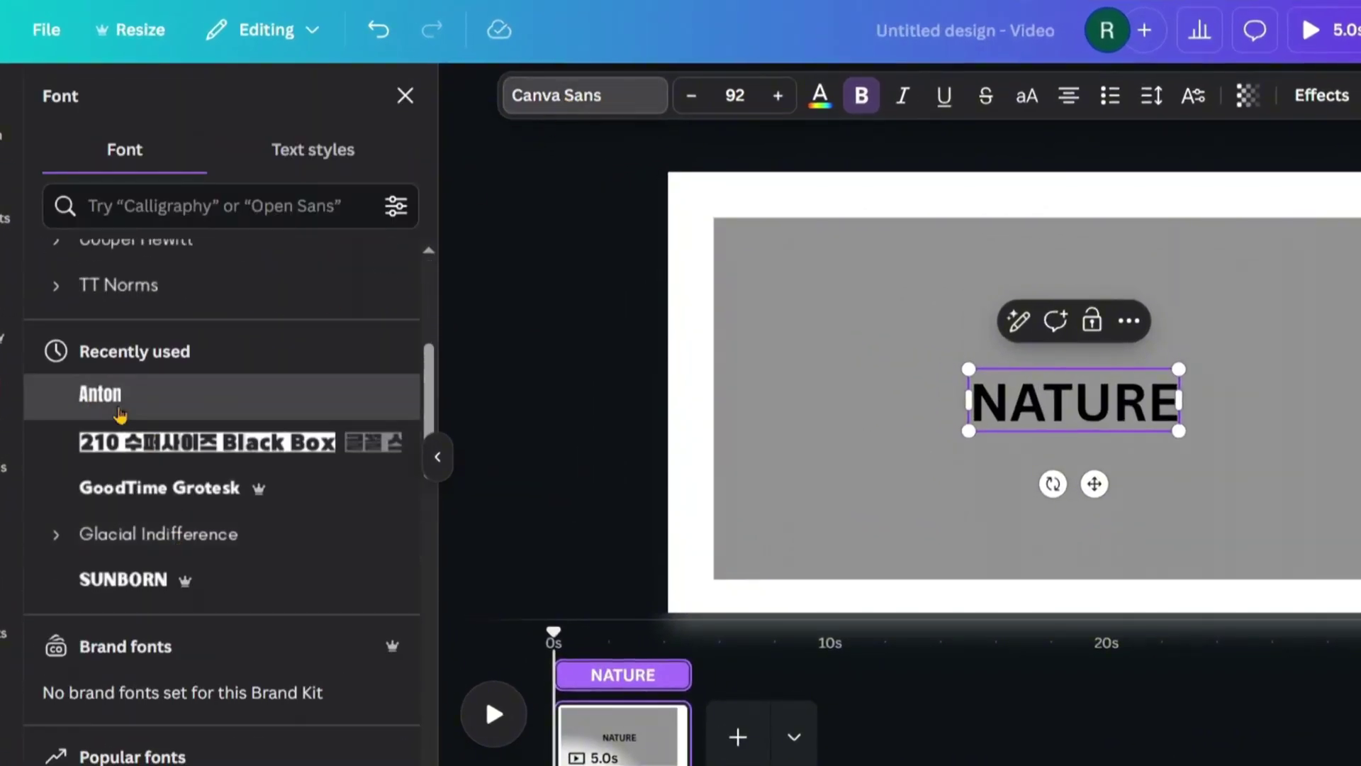
{"action": "left_click", "coordinate": [120, 415]}
{"action": "left_click_drag", "start_coordinate": [999, 362], "coordinate": [742, 255]}
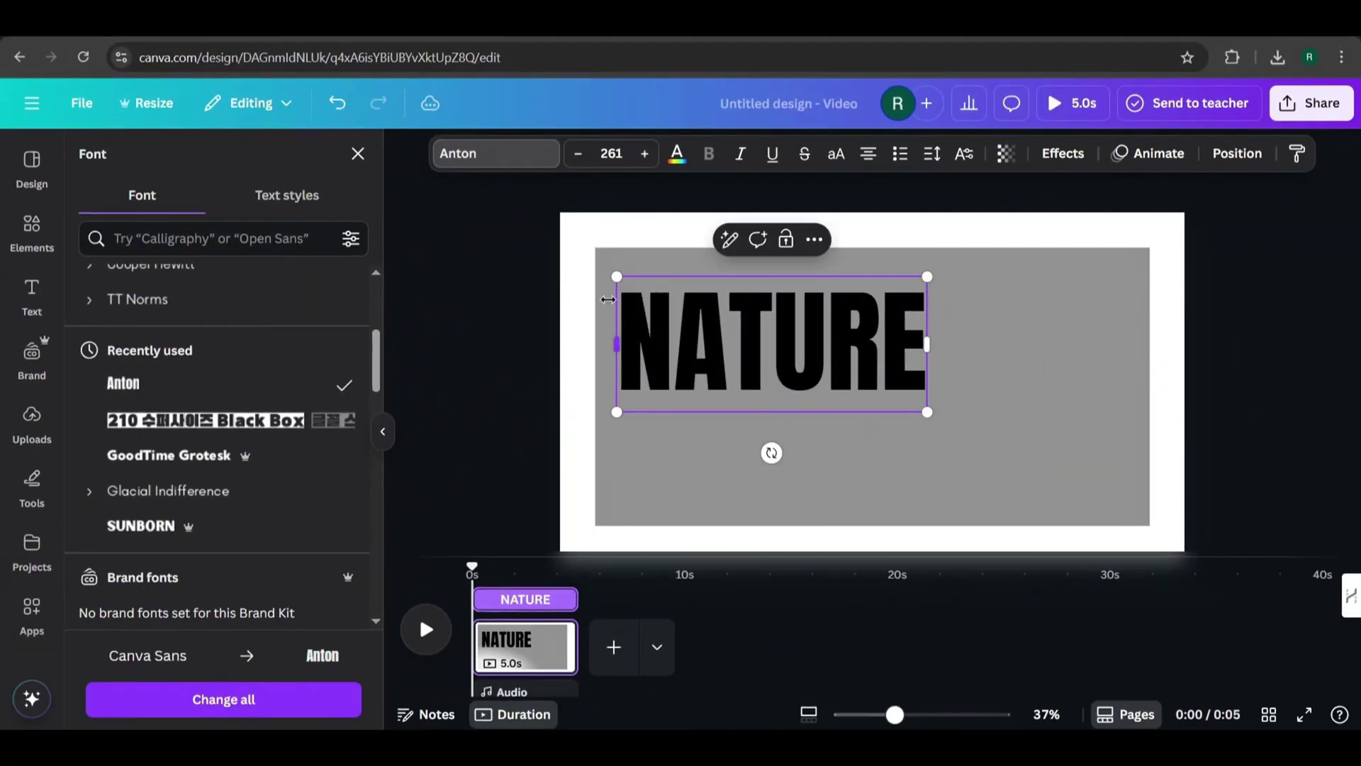
{"action": "left_click_drag", "start_coordinate": [927, 412], "coordinate": [1126, 488]}
{"action": "left_click_drag", "start_coordinate": [887, 351], "coordinate": [887, 348]}
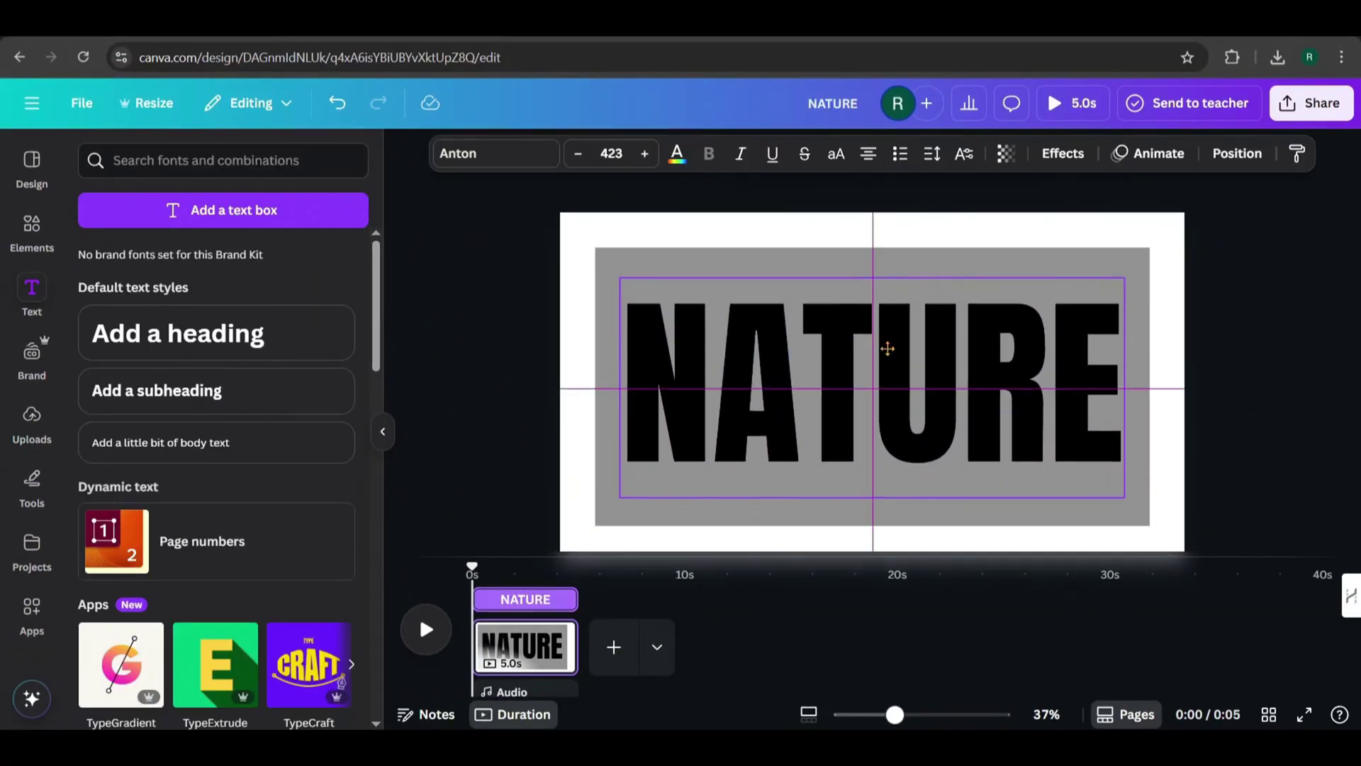
Make the page background and the NATURE text Turquoise blue.
{"action": "left_click", "coordinate": [1183, 308]}
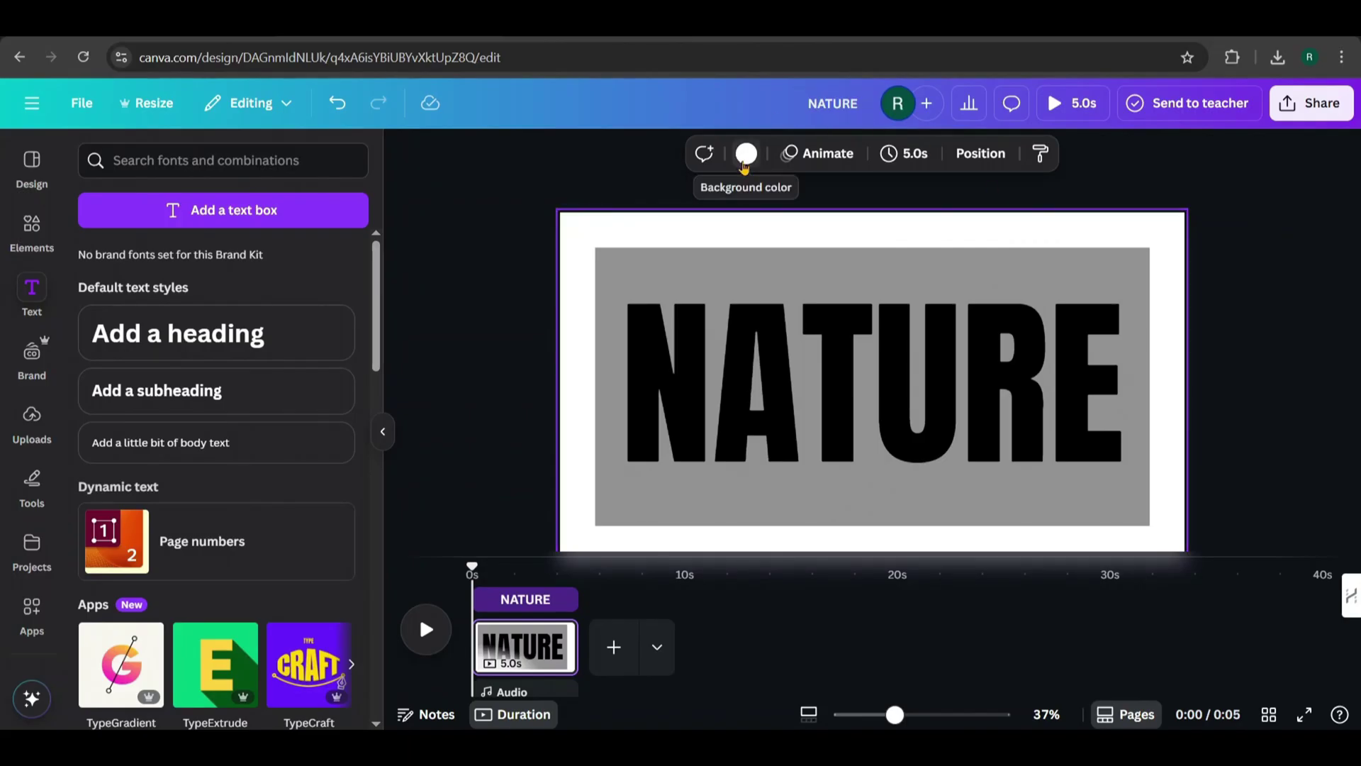
{"action": "left_click", "coordinate": [745, 164]}
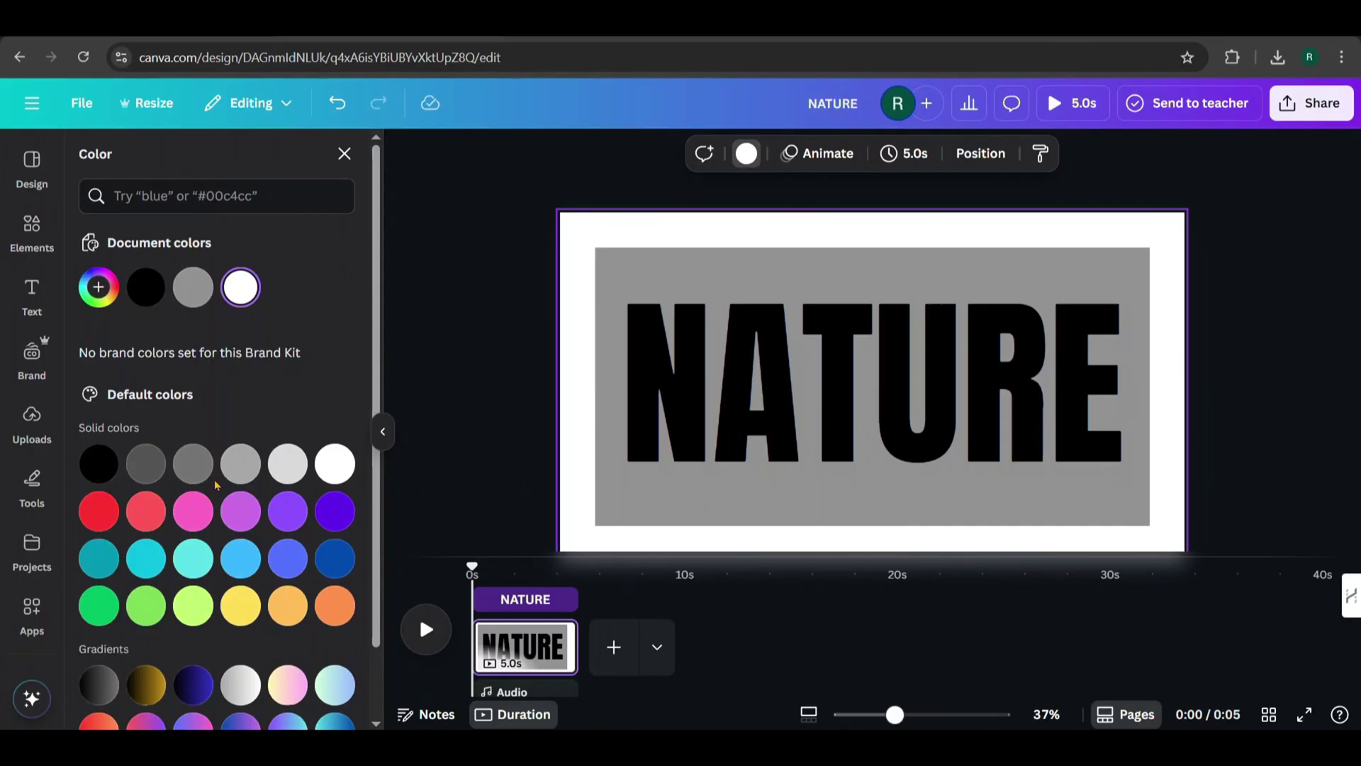
{"action": "left_click", "coordinate": [186, 575]}
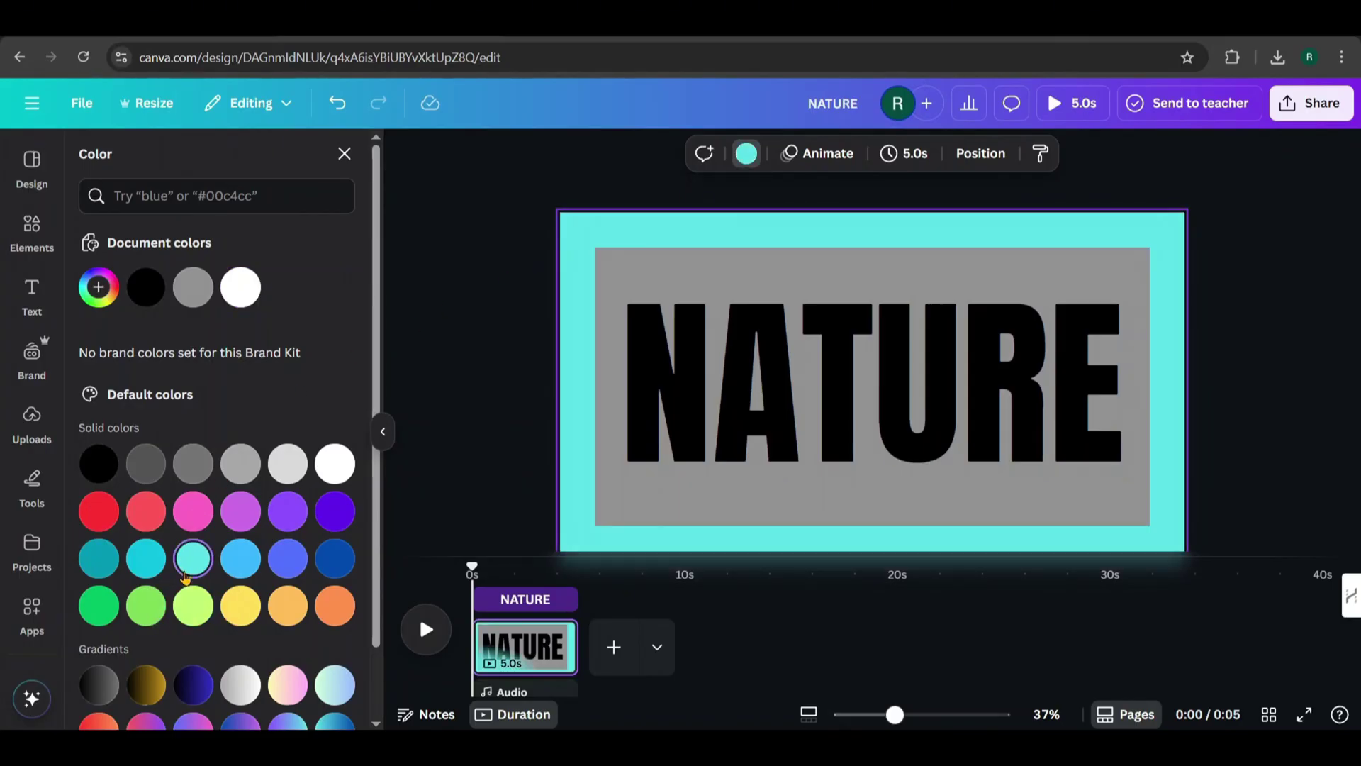
{"action": "left_click", "coordinate": [725, 395]}
{"action": "left_click", "coordinate": [677, 153]}
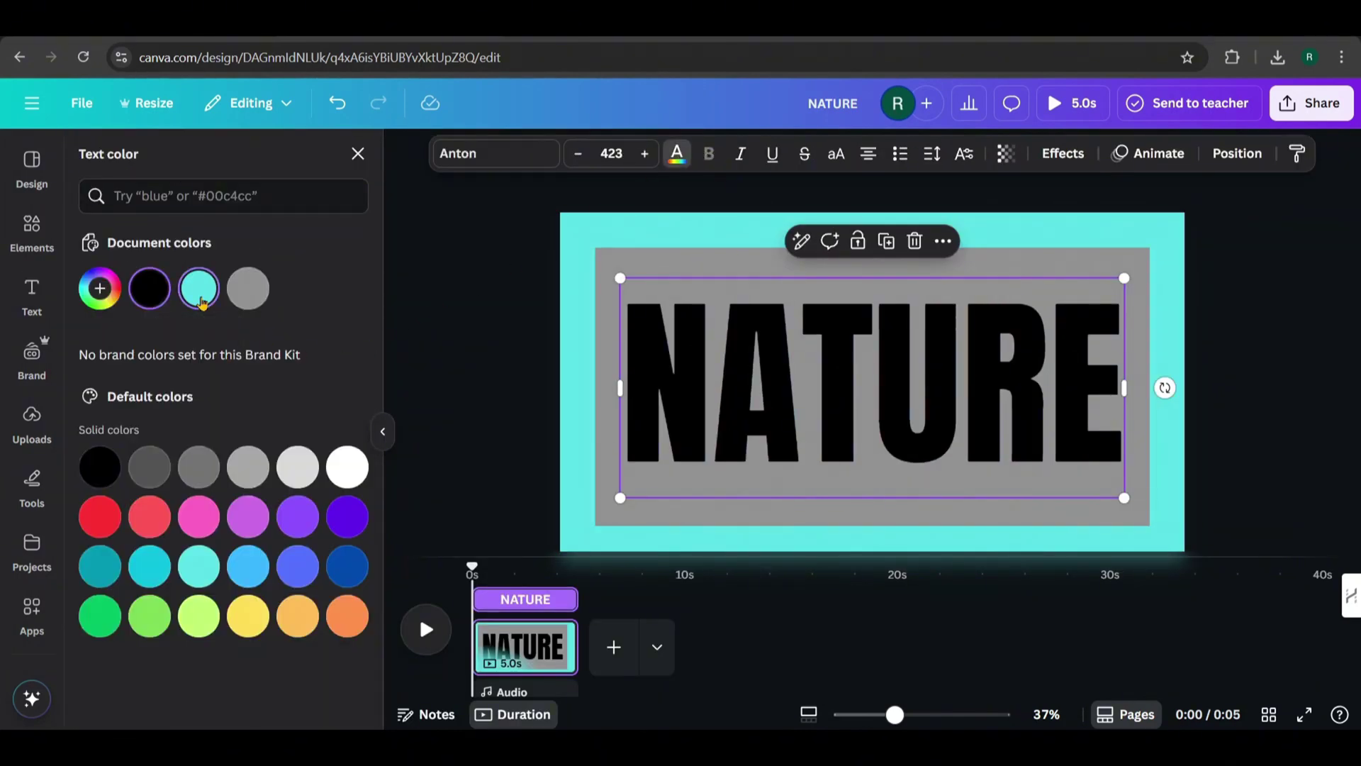
{"action": "left_click", "coordinate": [200, 298]}
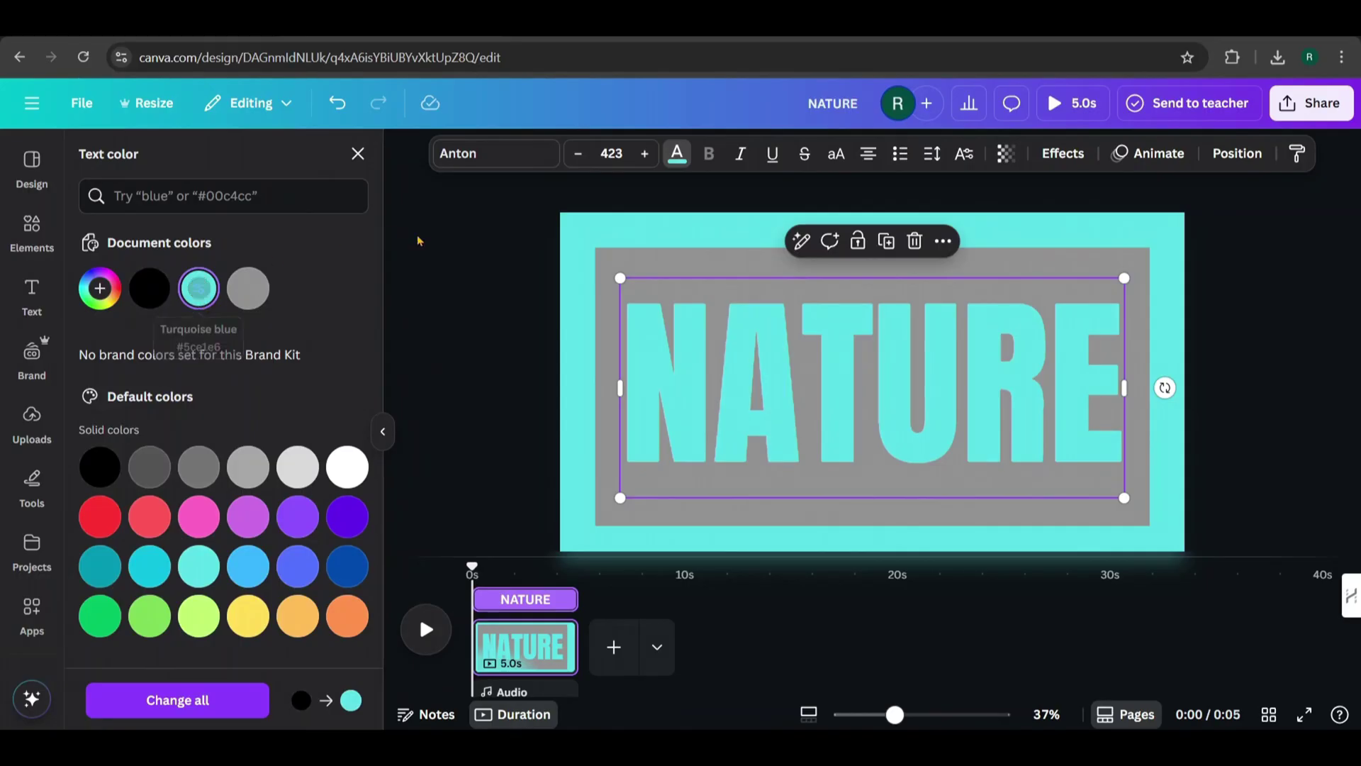
Fill the rectangle behind the text with white.
{"action": "left_click", "coordinate": [611, 252]}
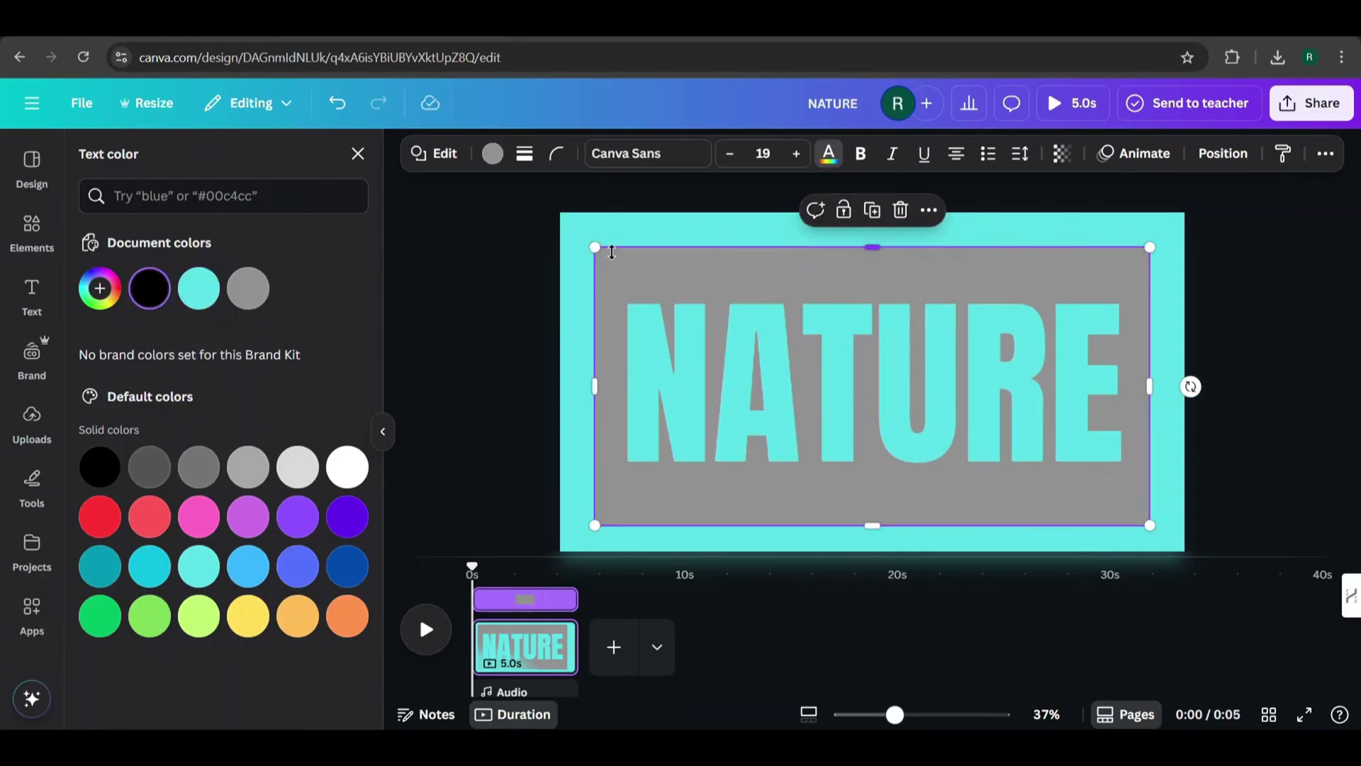
{"action": "left_click", "coordinate": [491, 154]}
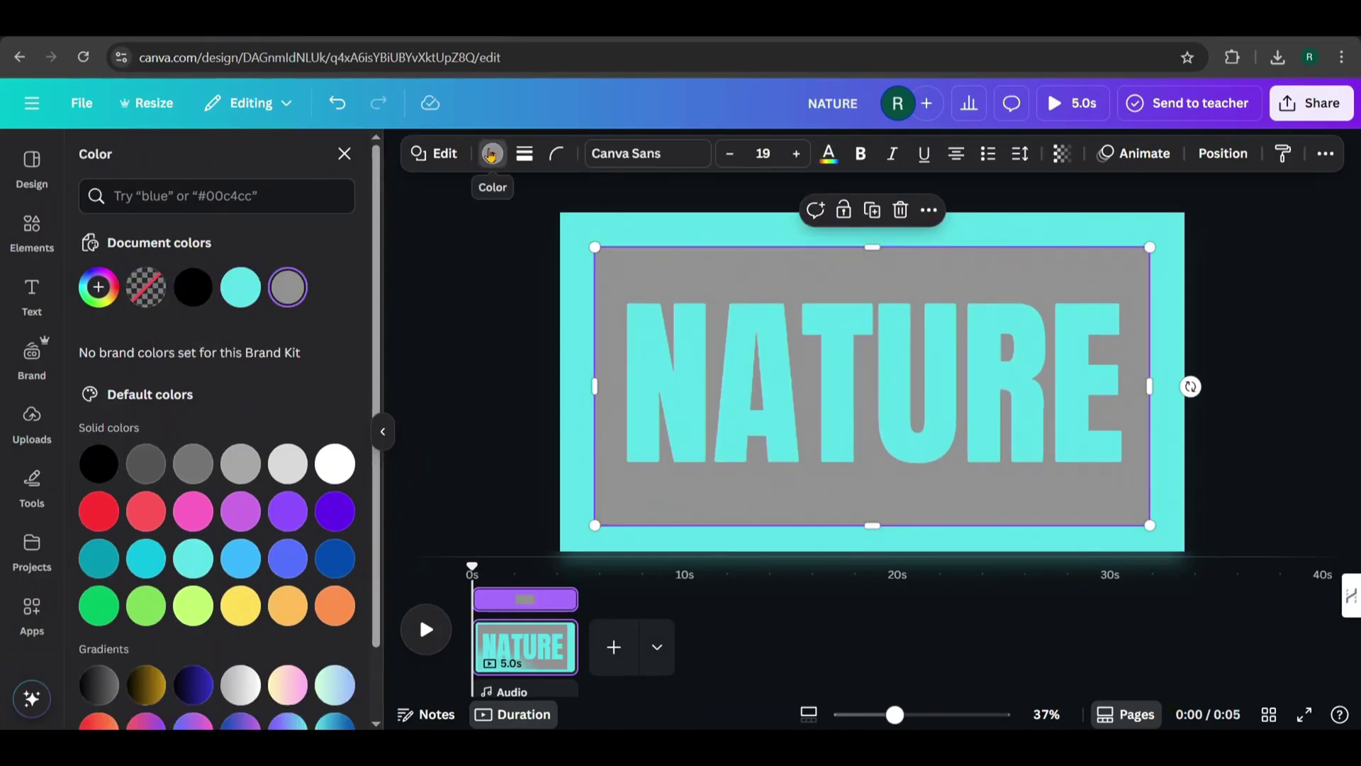
{"action": "left_click", "coordinate": [335, 465]}
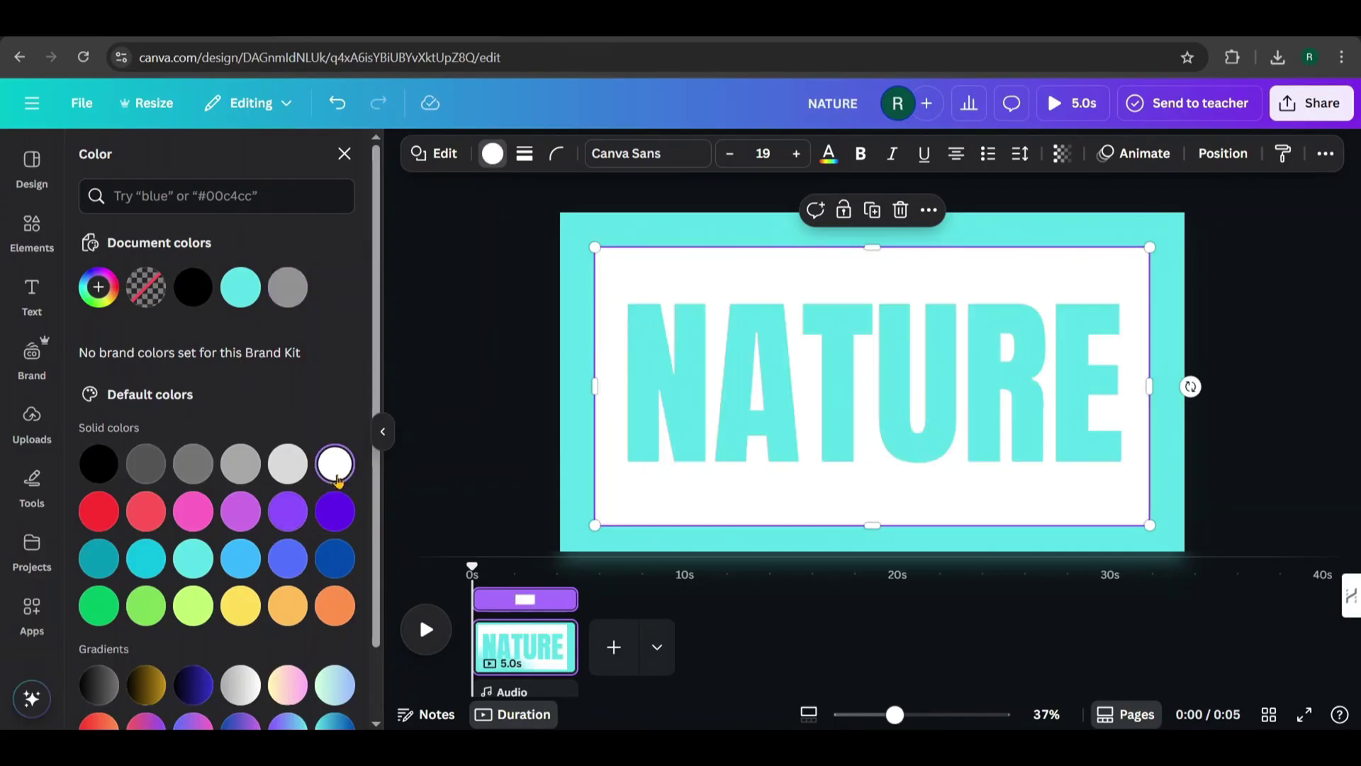
Download the design as a PNG file, NATURE (5).png, instead of MP4.
{"action": "left_click", "coordinate": [1106, 234]}
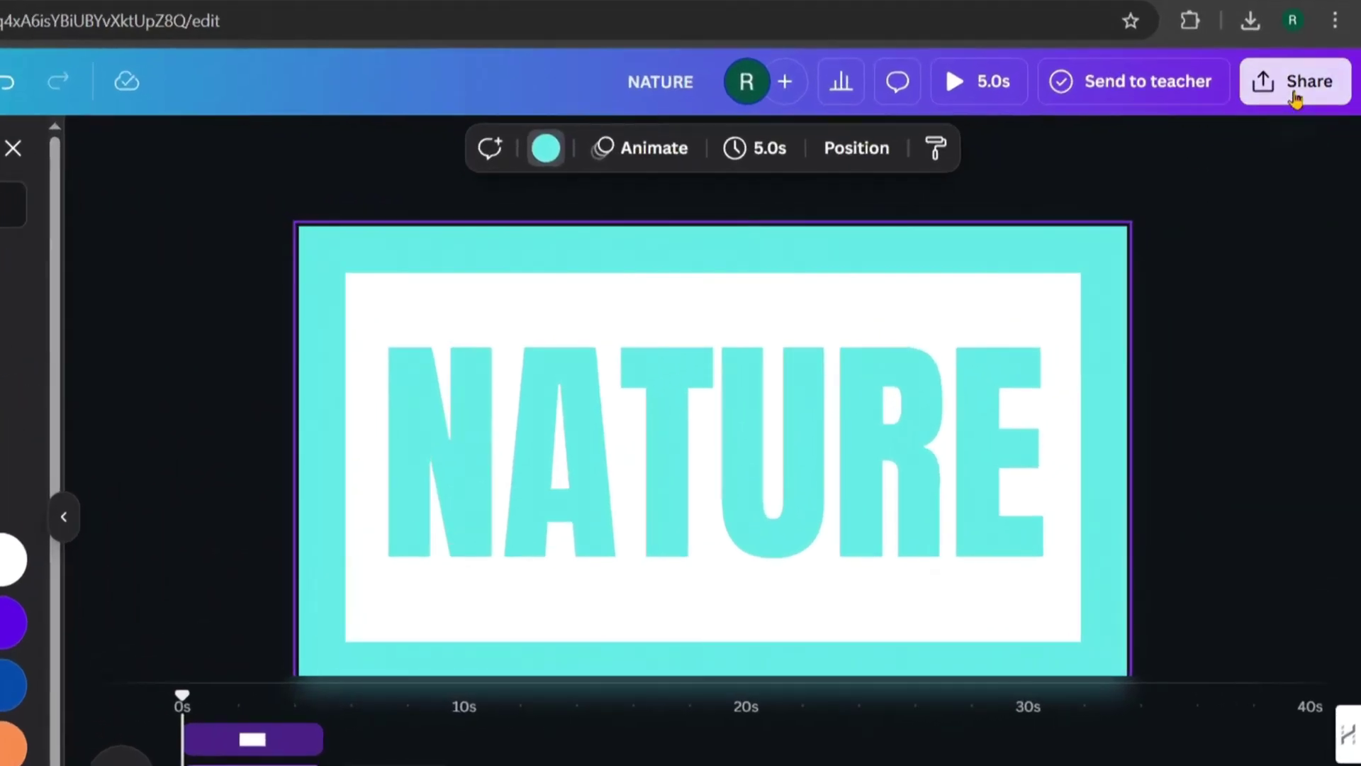
{"action": "left_click", "coordinate": [1305, 95]}
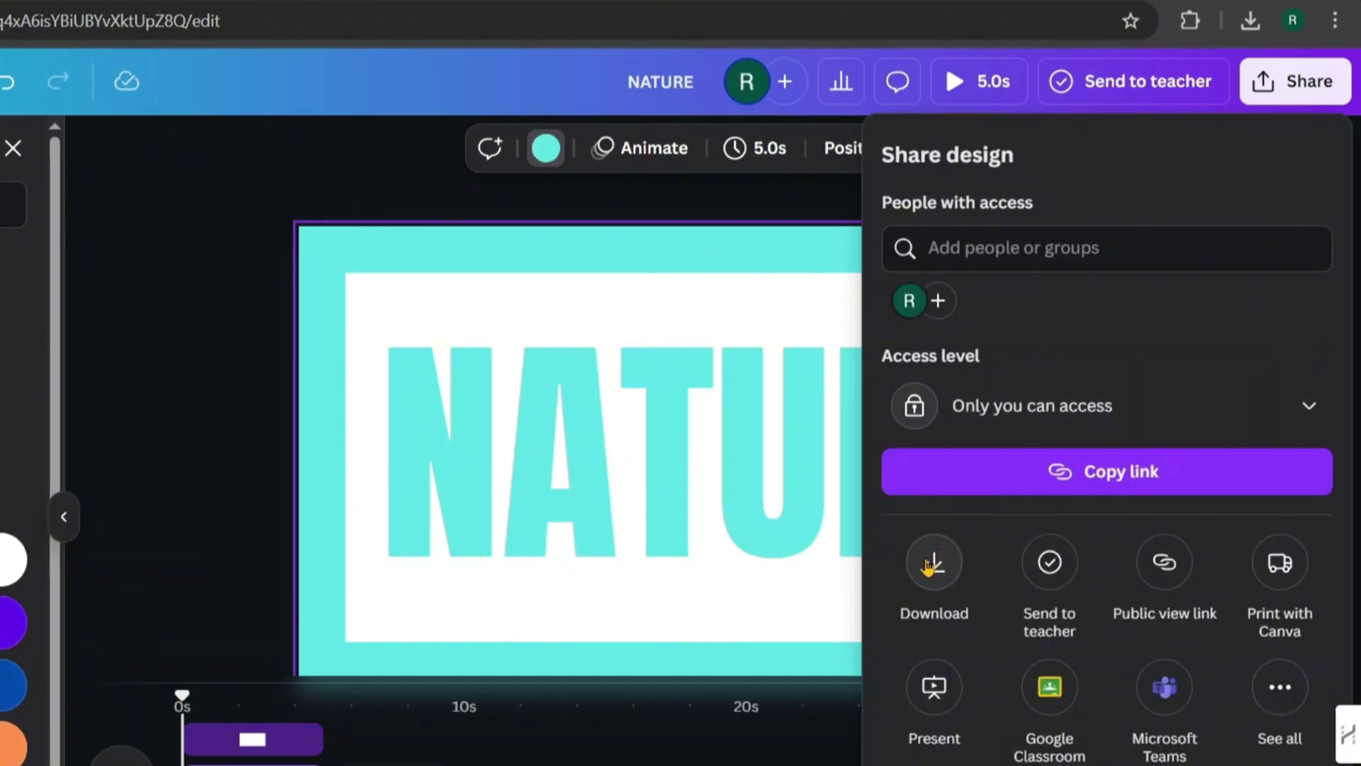
{"action": "left_click", "coordinate": [932, 564]}
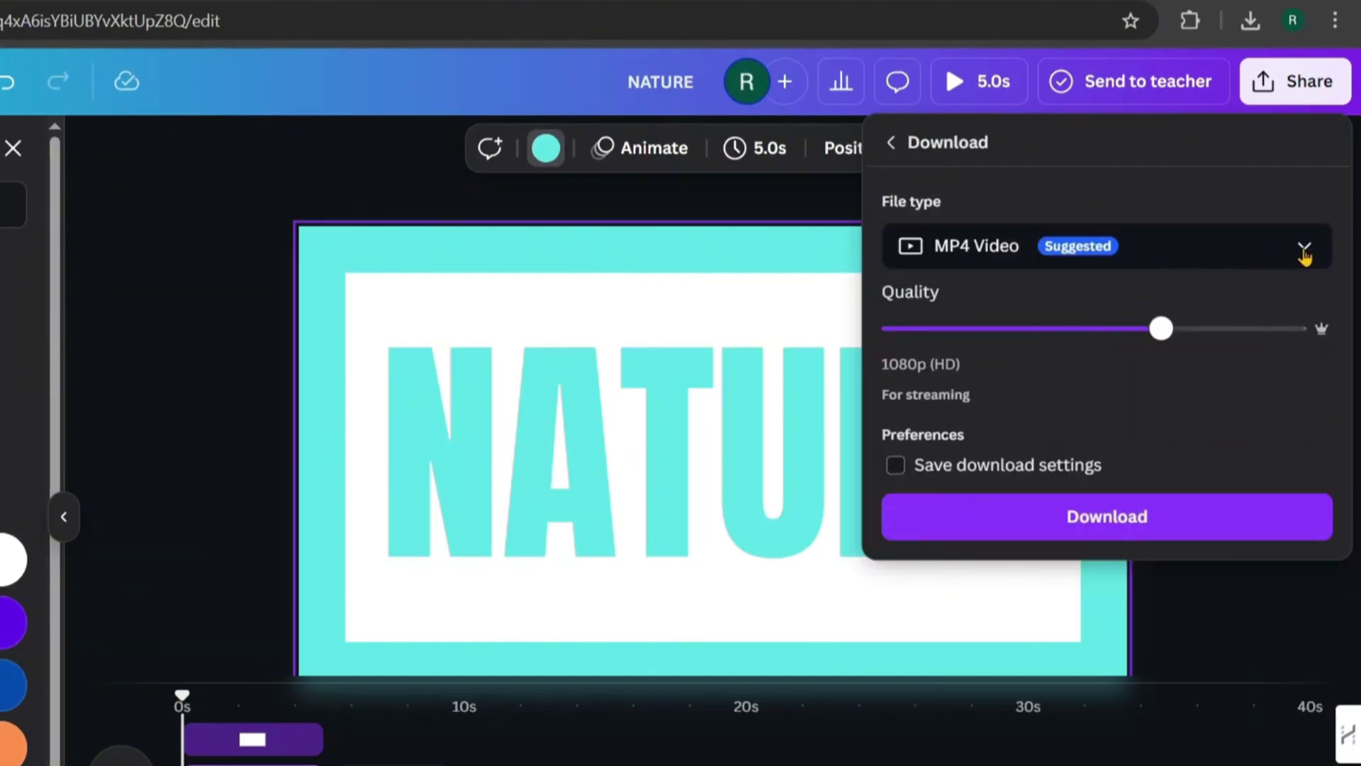
{"action": "left_click", "coordinate": [1304, 252]}
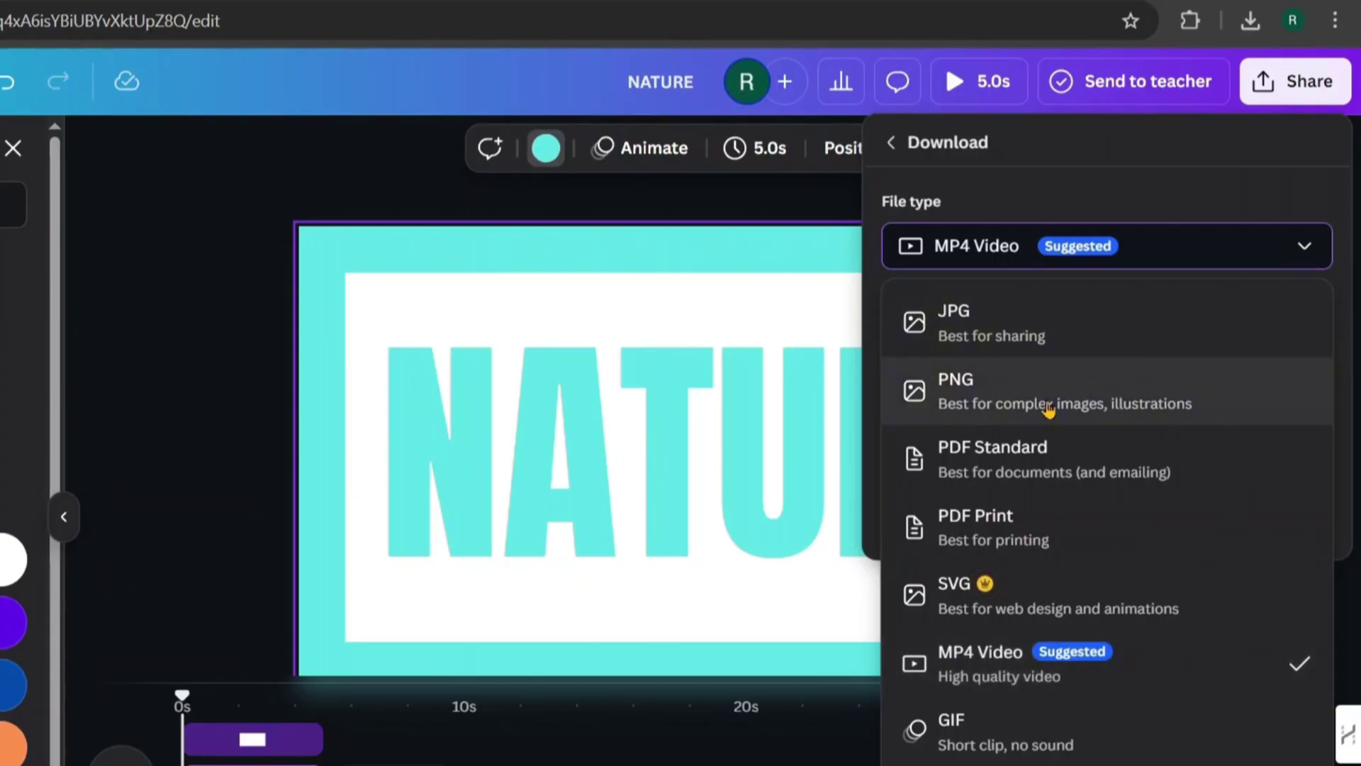
{"action": "left_click", "coordinate": [967, 403]}
{"action": "left_click", "coordinate": [1035, 611]}
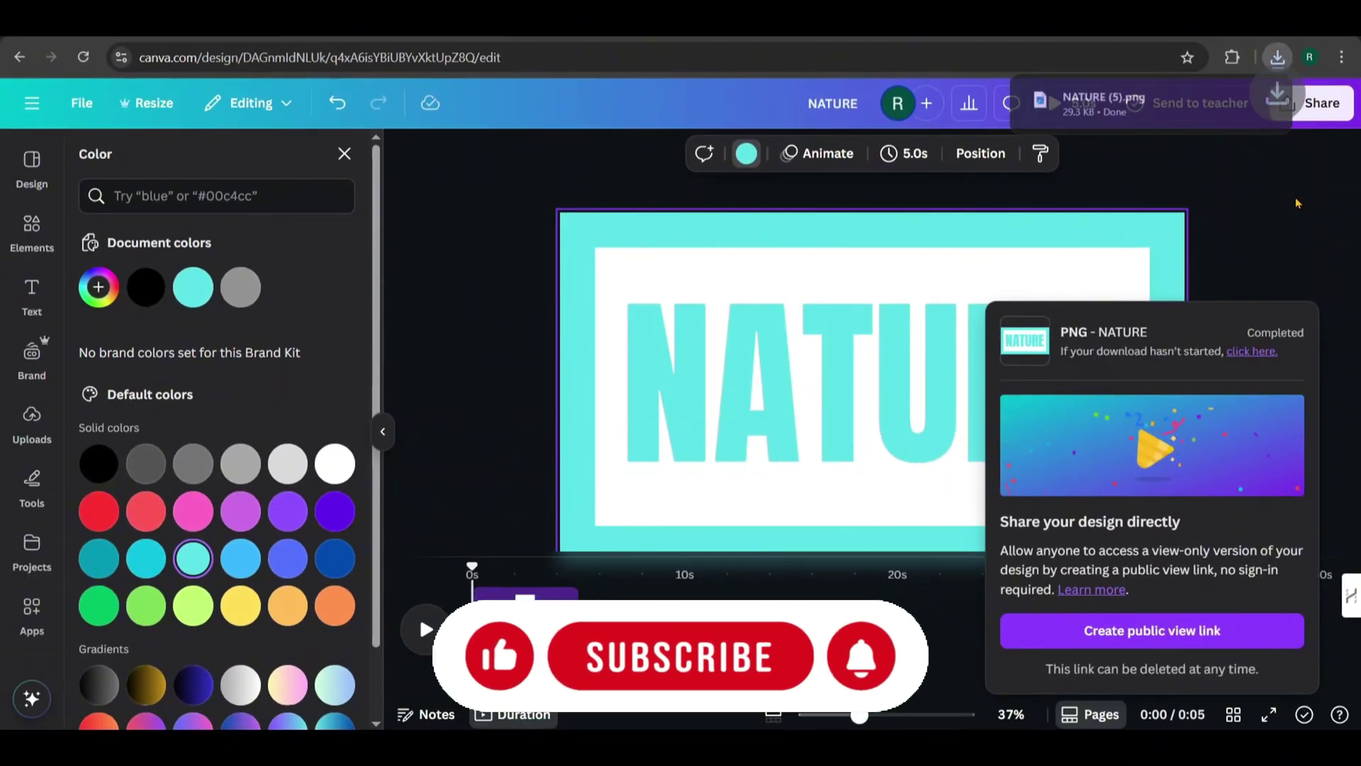
{"action": "left_click", "coordinate": [1298, 204]}
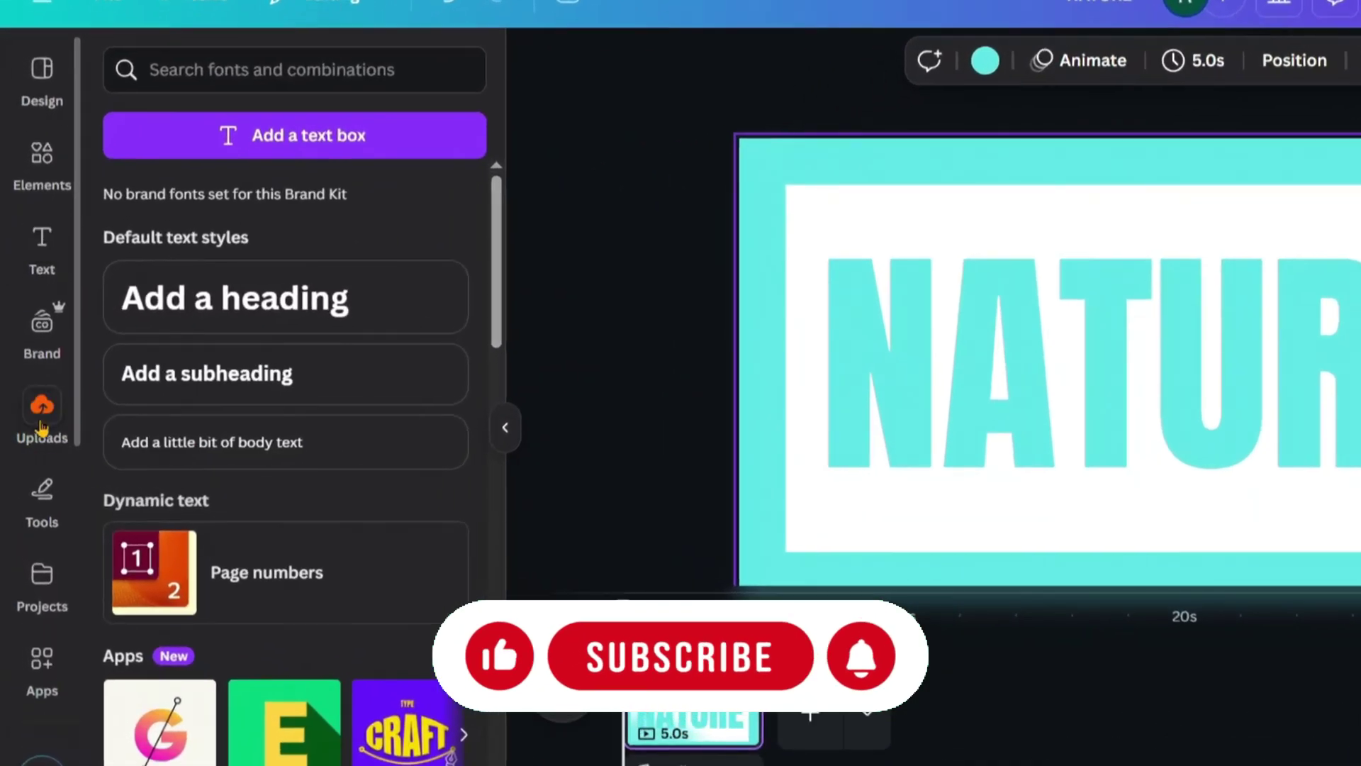
Upload NATURE (5).png from the browser downloads, then delete the original NATURE page.
{"action": "left_click", "coordinate": [42, 425]}
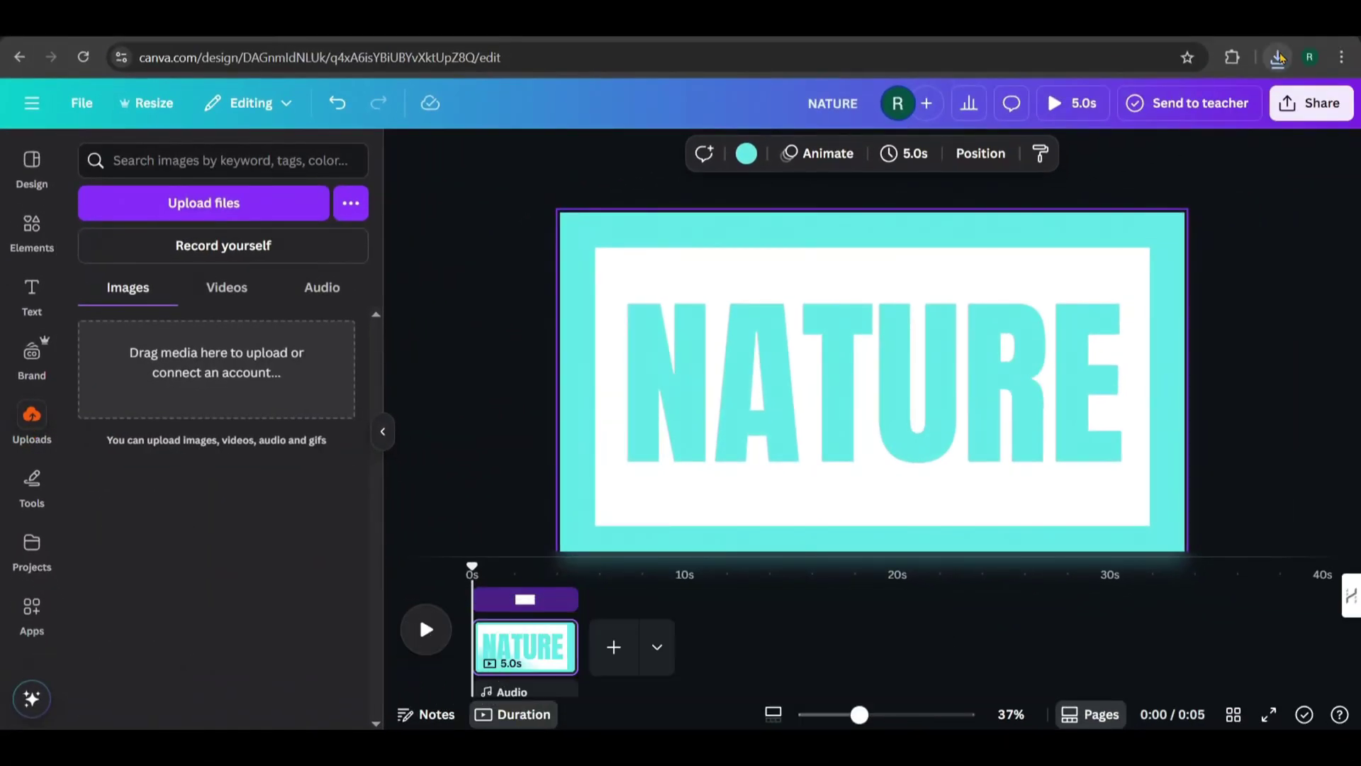
{"action": "left_click", "coordinate": [1280, 57]}
{"action": "left_click_drag", "start_coordinate": [1103, 139], "coordinate": [266, 291]}
{"action": "left_click", "coordinate": [529, 210]}
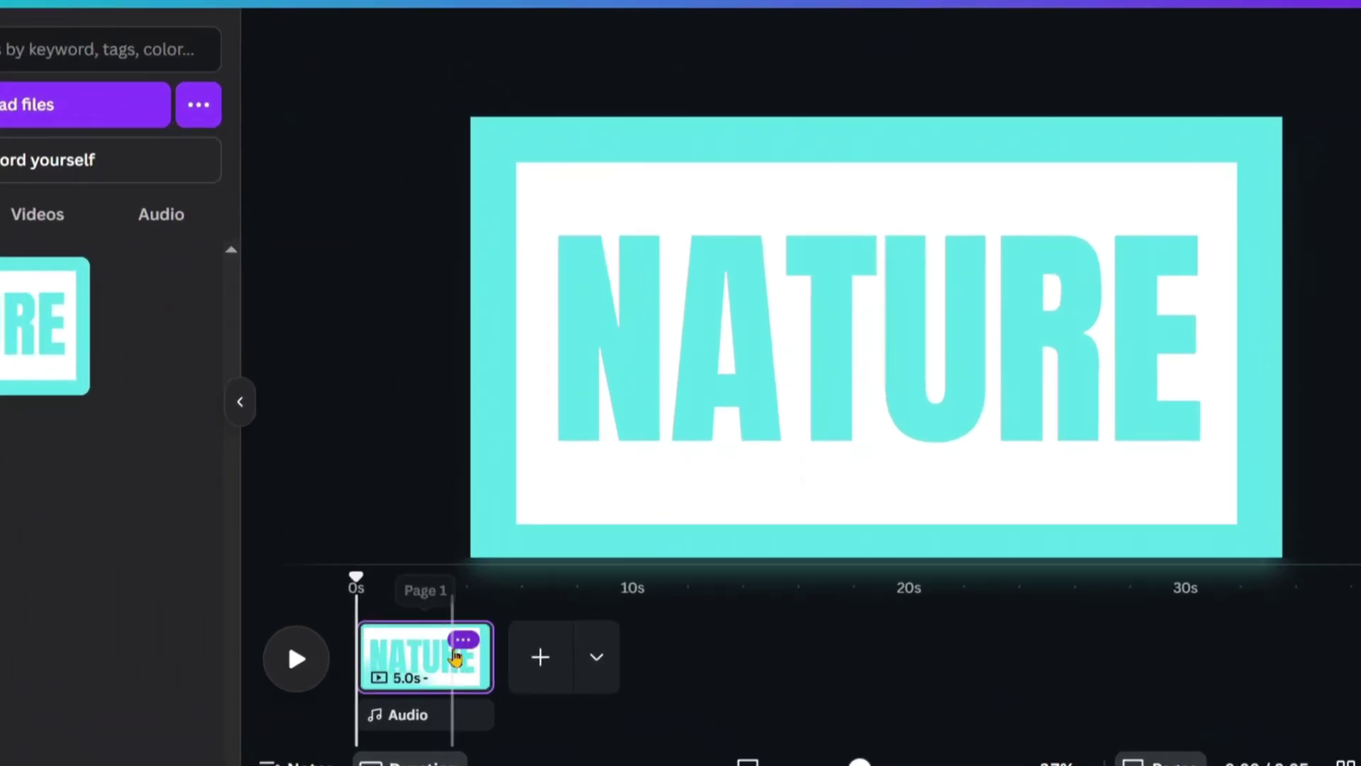
{"action": "right_click", "coordinate": [547, 627]}
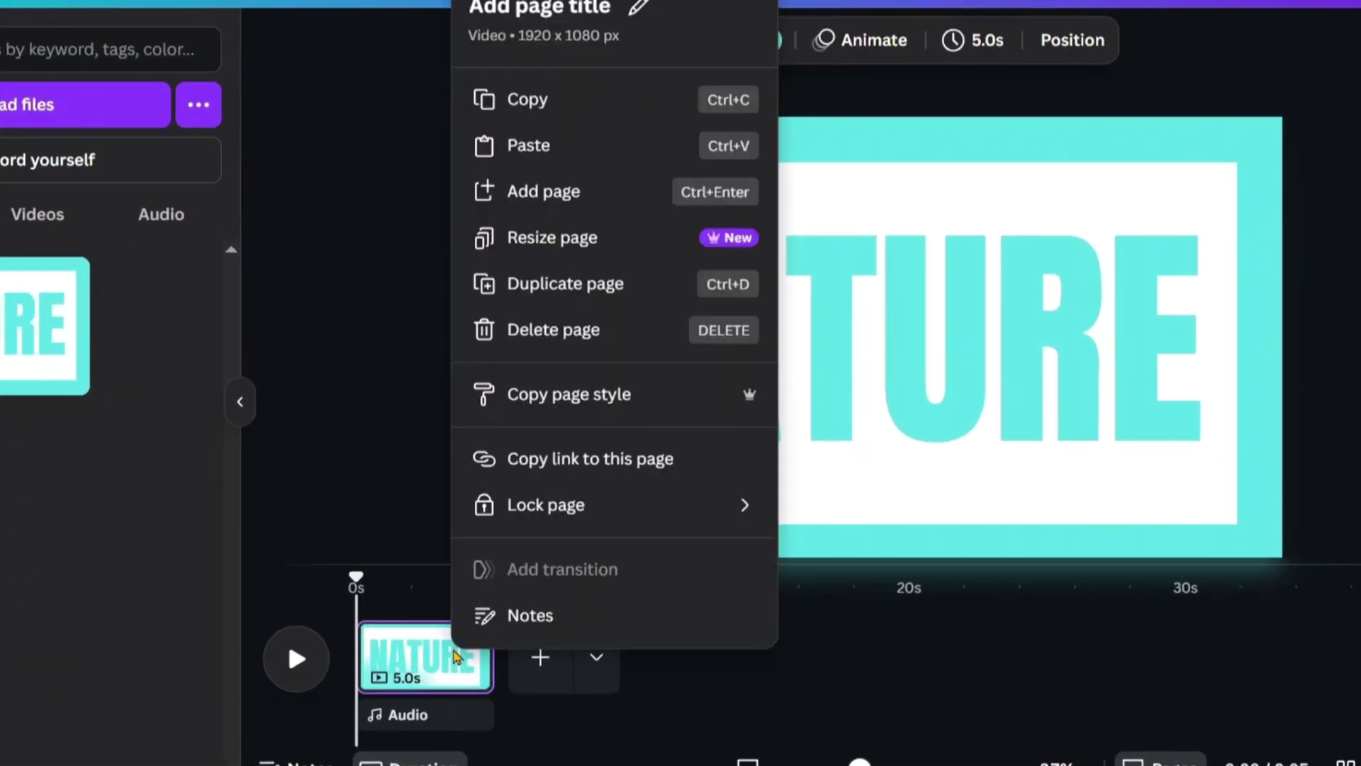
{"action": "left_click", "coordinate": [571, 330]}
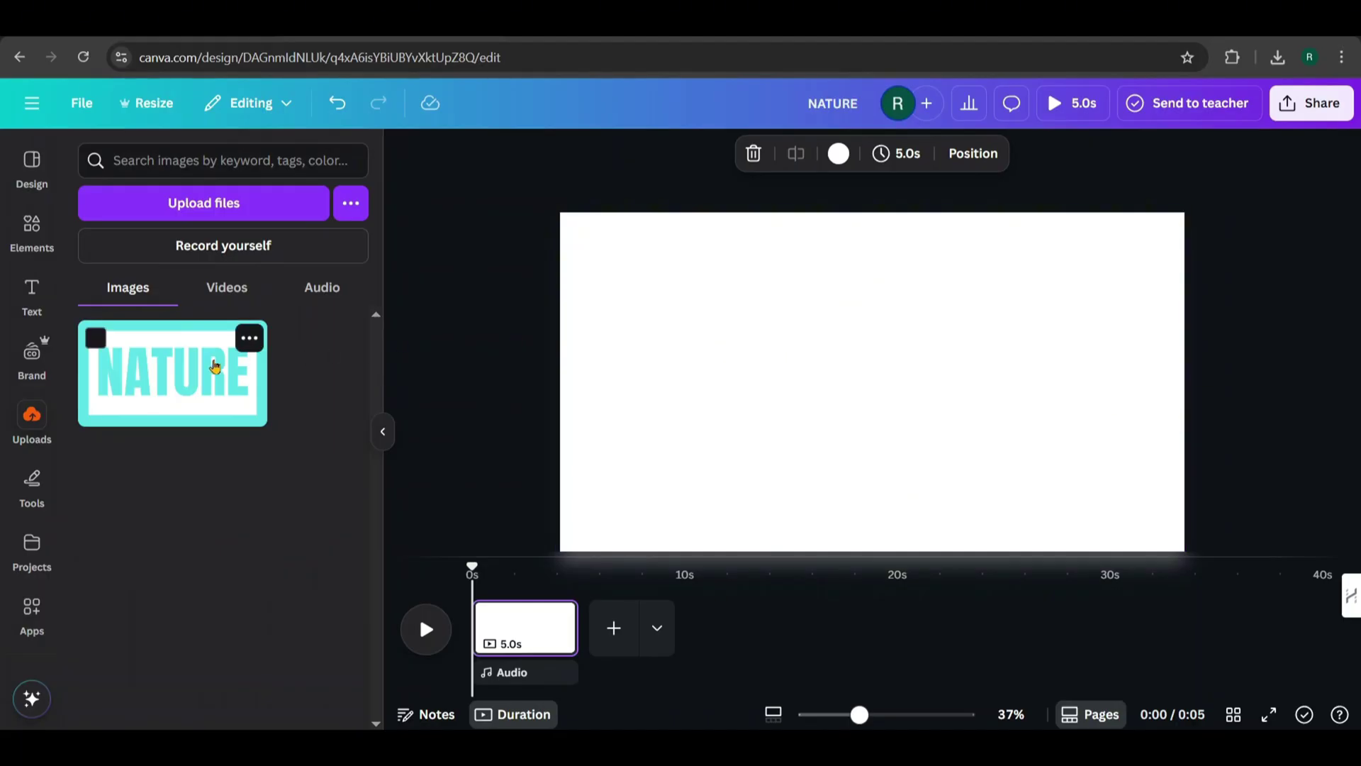
Place the uploaded NATURE image on the page and set the page background to grey.
{"action": "left_click", "coordinate": [215, 366]}
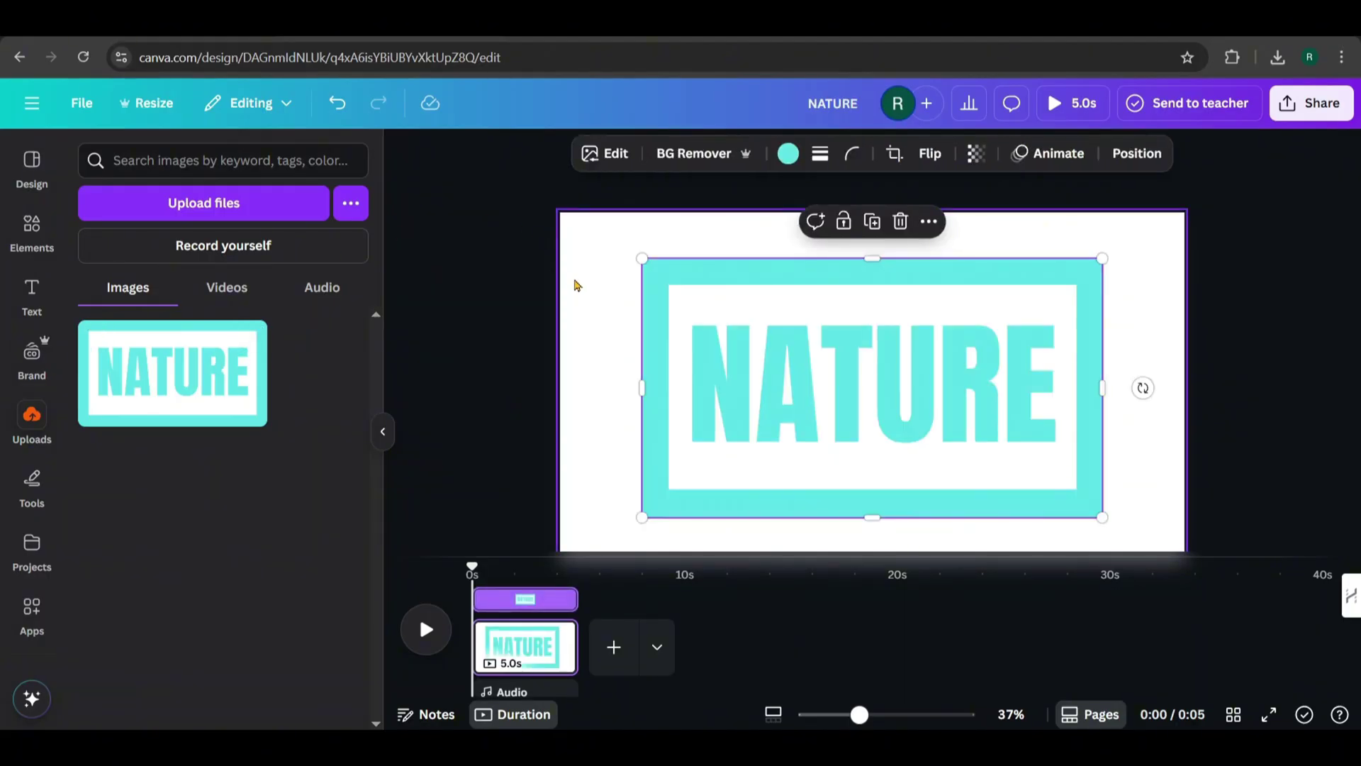
{"action": "left_click", "coordinate": [574, 283]}
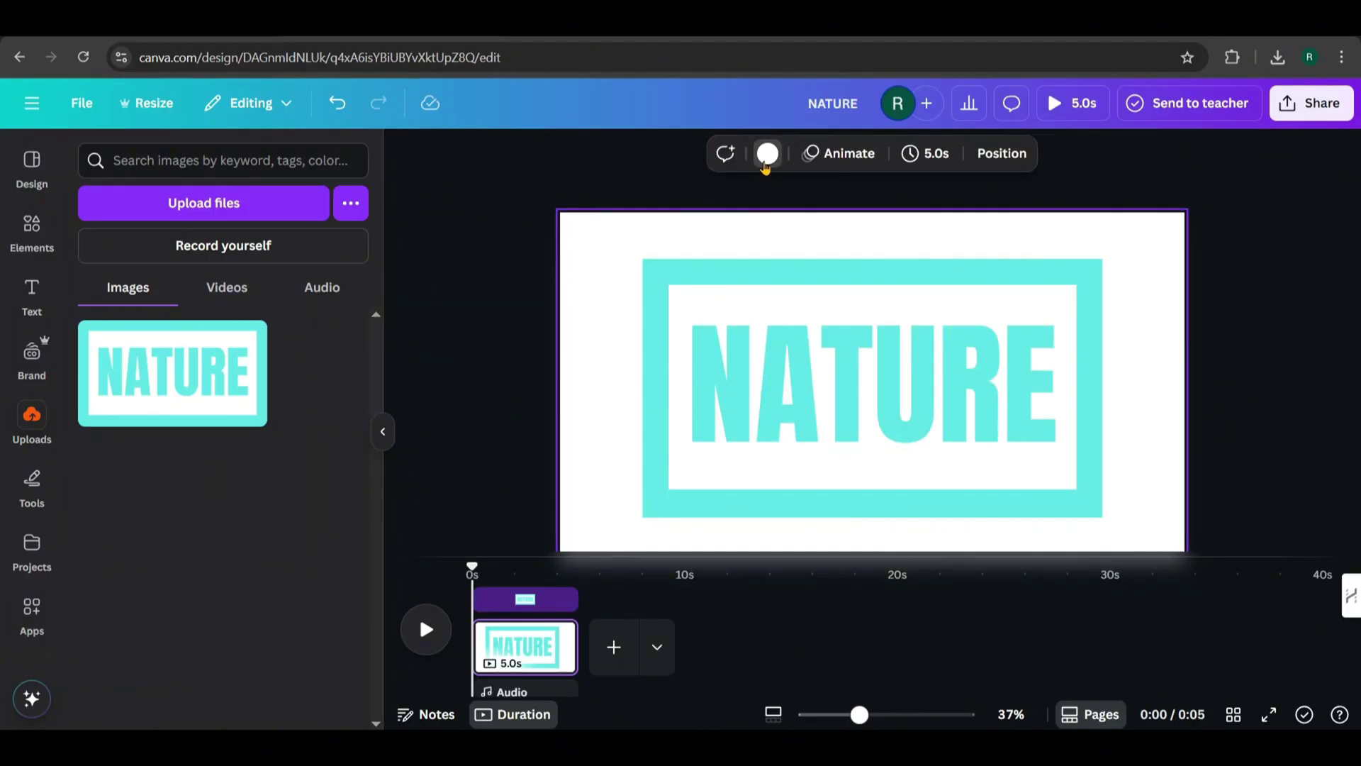
{"action": "left_click", "coordinate": [766, 167]}
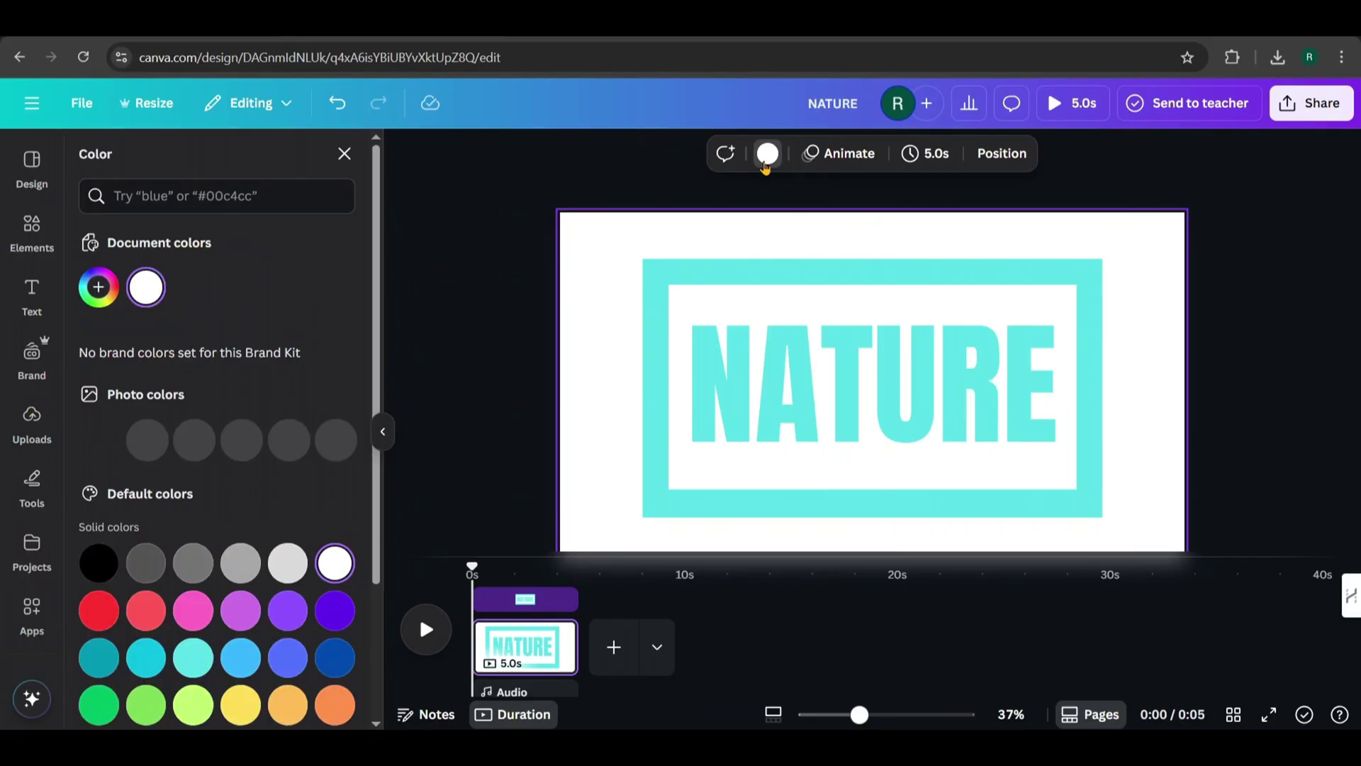
{"action": "left_click", "coordinate": [205, 573]}
Remove the image's background with BG Remover and stretch it to fill 1920 × 1080.
{"action": "left_click", "coordinate": [763, 295]}
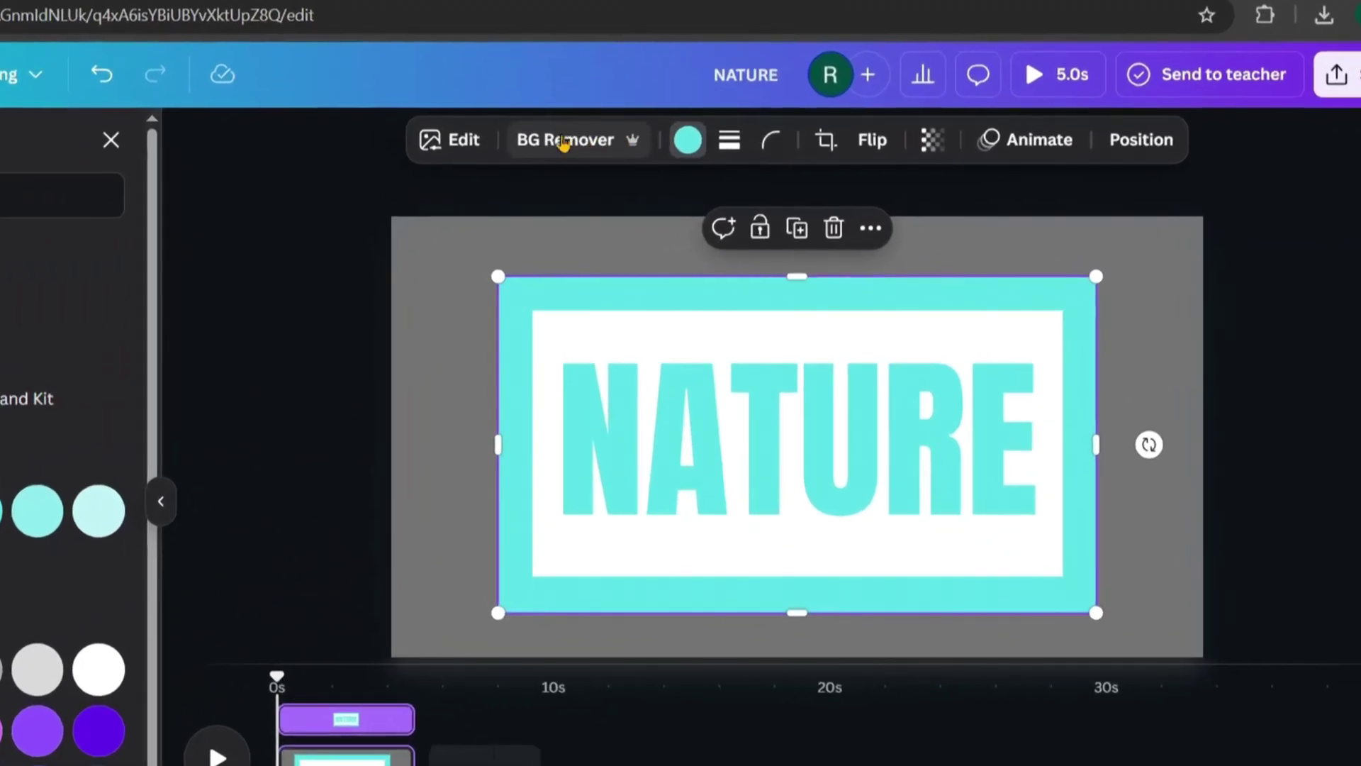
{"action": "left_click", "coordinate": [564, 142]}
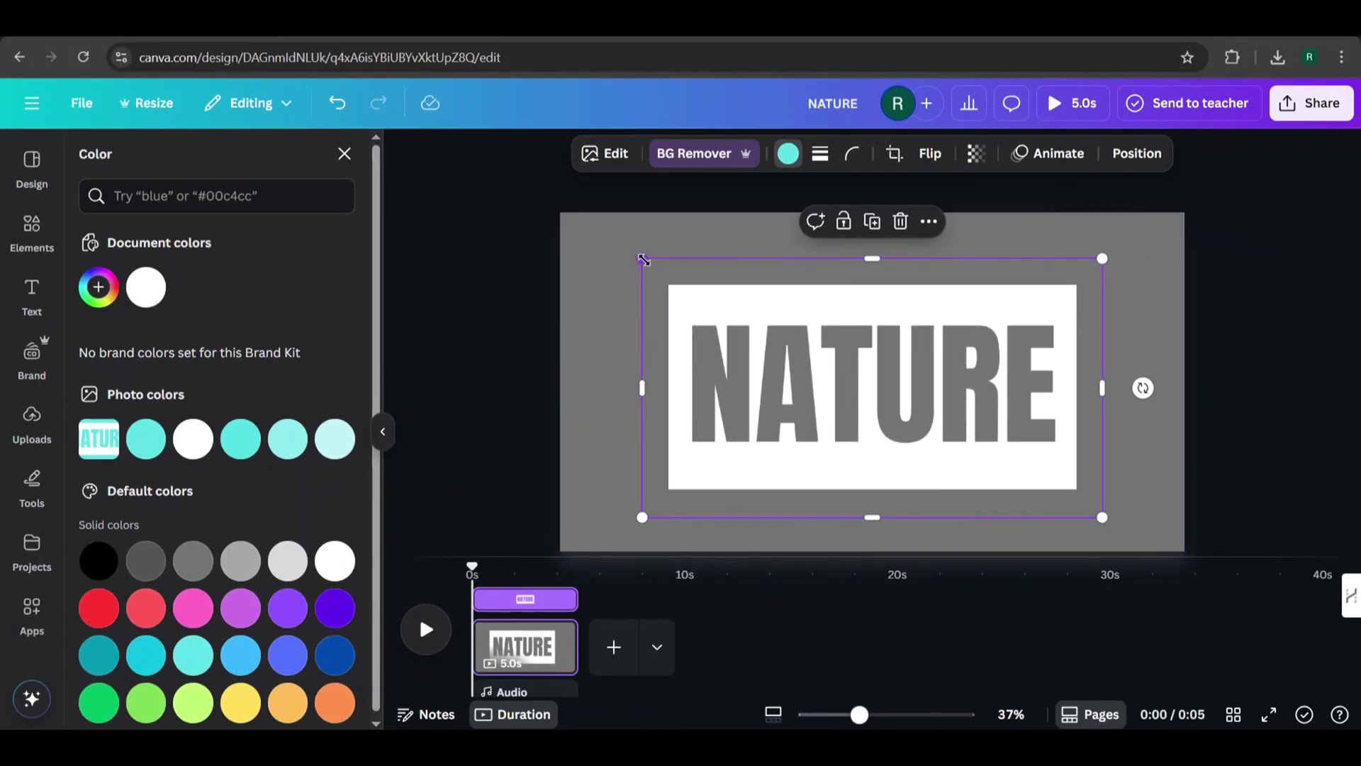
{"action": "left_click_drag", "start_coordinate": [644, 260], "coordinate": [884, 522]}
{"action": "left_click_drag", "start_coordinate": [630, 402], "coordinate": [659, 390]}
{"action": "left_click_drag", "start_coordinate": [1111, 390], "coordinate": [1096, 393]}
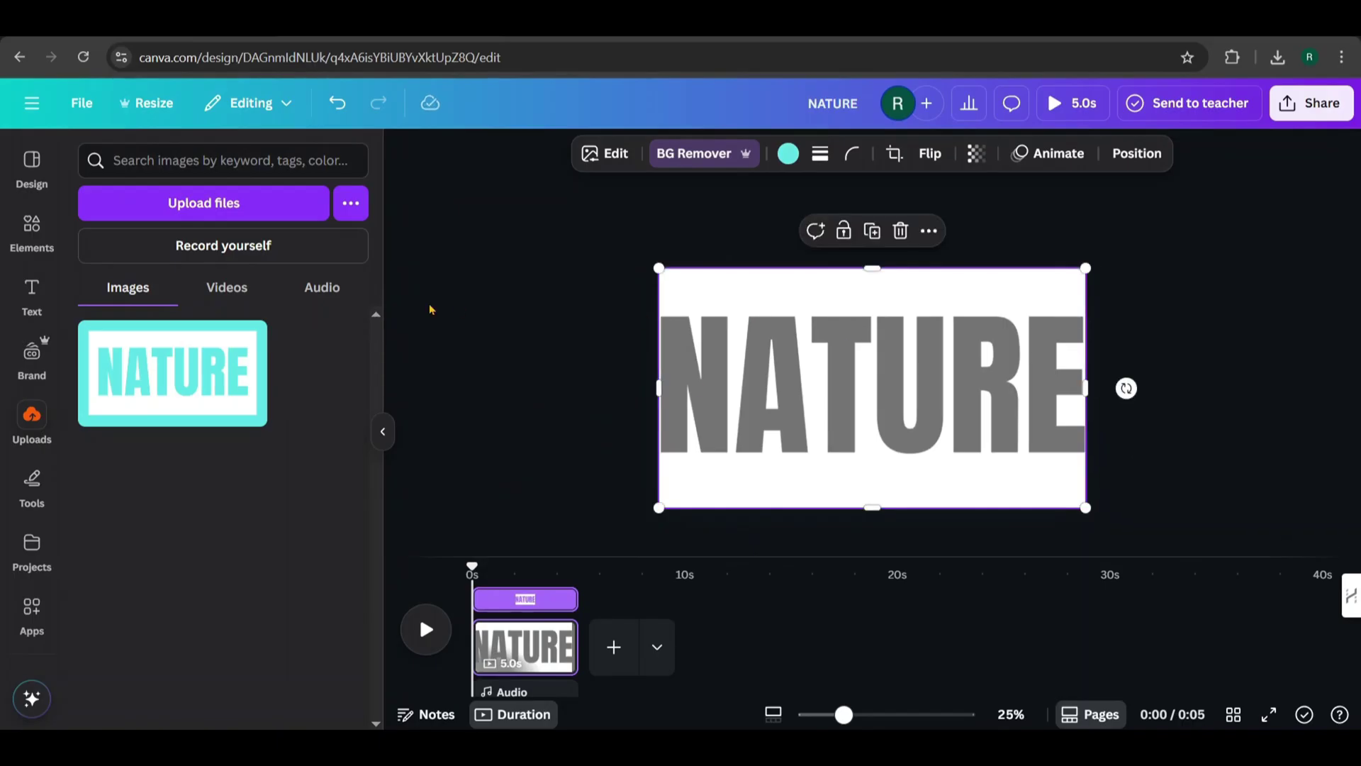
Search the elements for 'nature' and filter the results to Videos.
{"action": "left_click", "coordinate": [32, 227]}
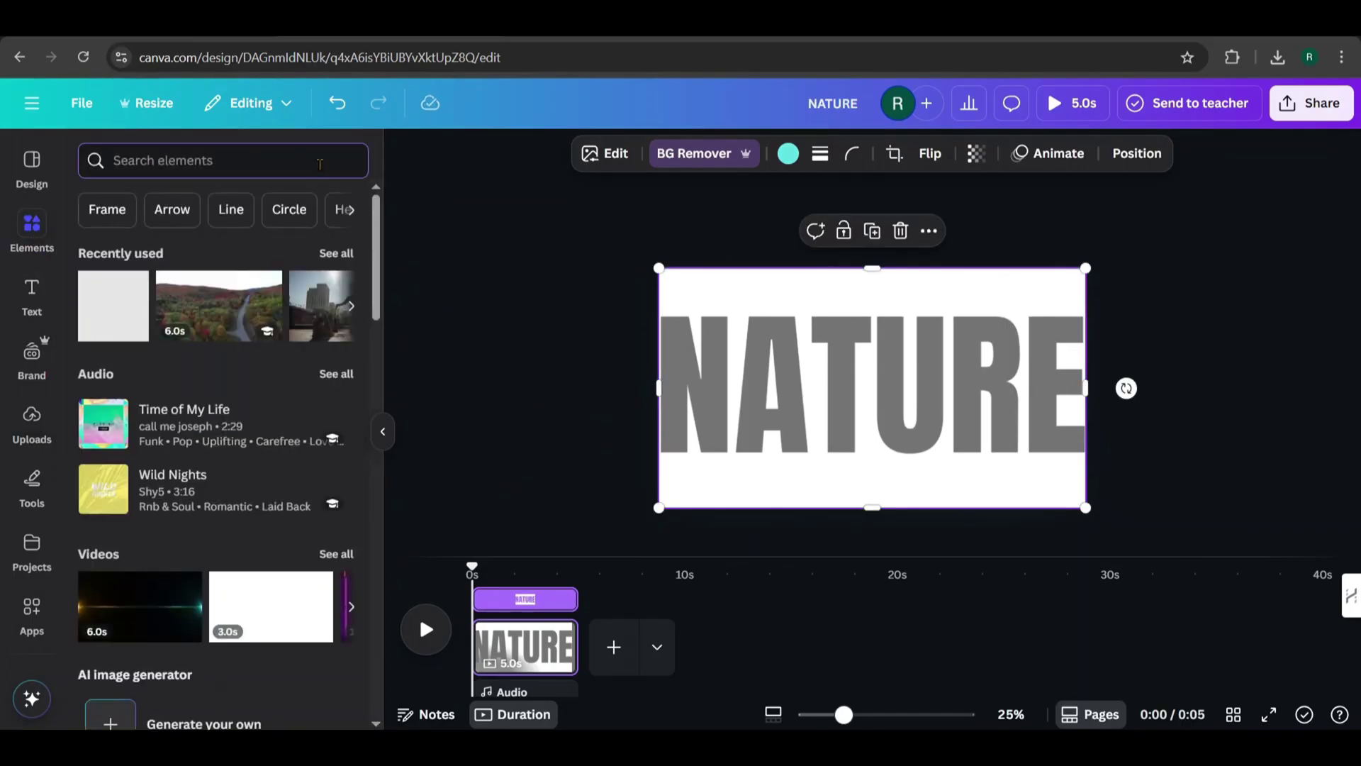
{"action": "left_click", "coordinate": [312, 161]}
{"action": "type", "text": "nature"}
{"action": "key", "text": "Return"}
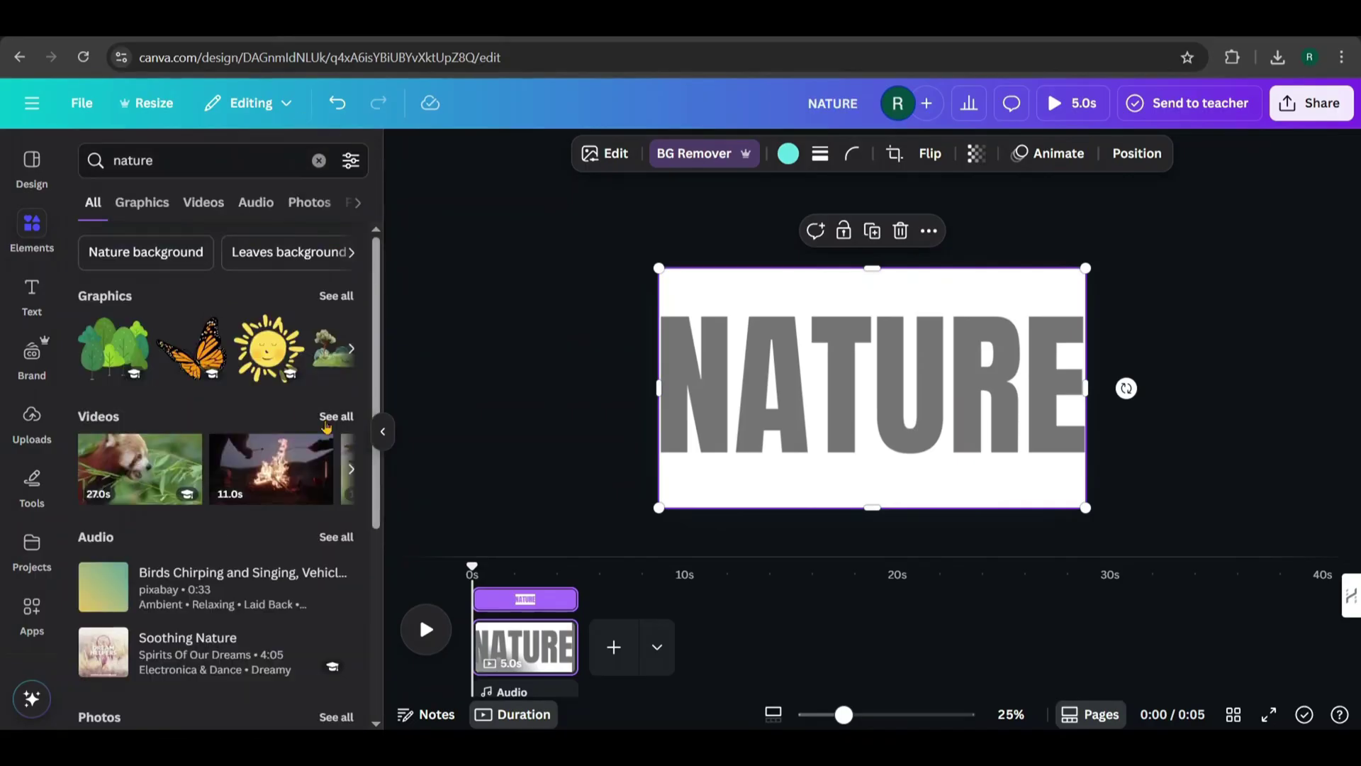
{"action": "left_click", "coordinate": [336, 417]}
{"action": "scroll", "coordinate": [146, 582], "scroll_direction": "down", "scroll_amount": 2}
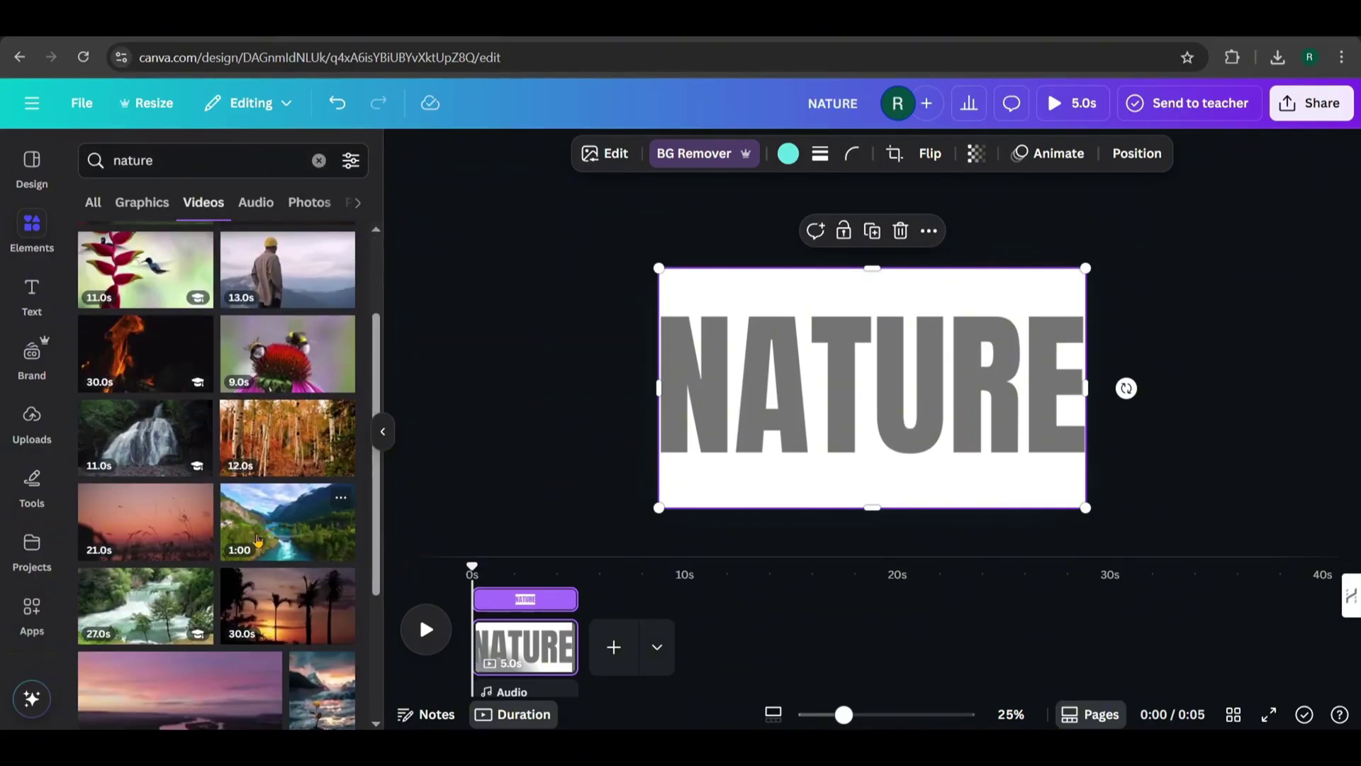
Add the 1:00 river video and set it as the page background.
{"action": "left_click", "coordinate": [257, 540]}
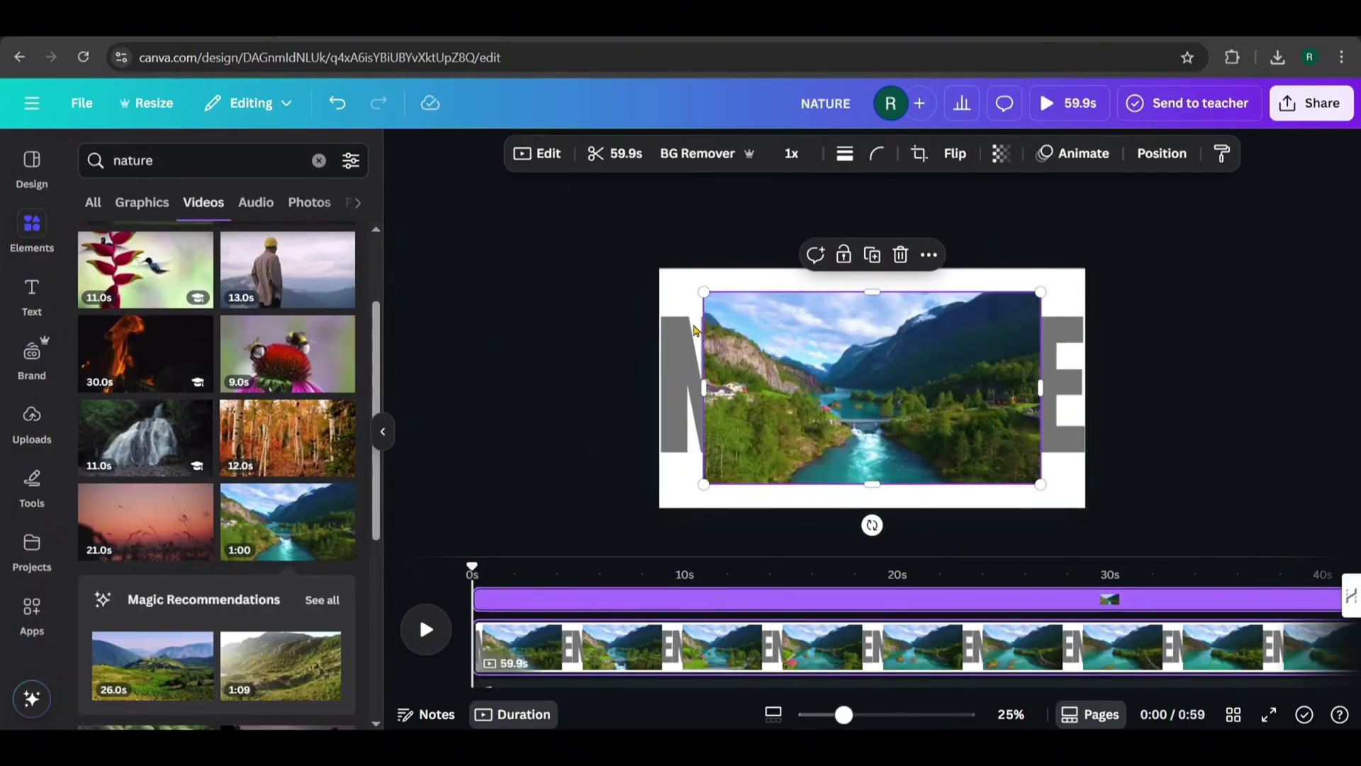
{"action": "right_click", "coordinate": [834, 355]}
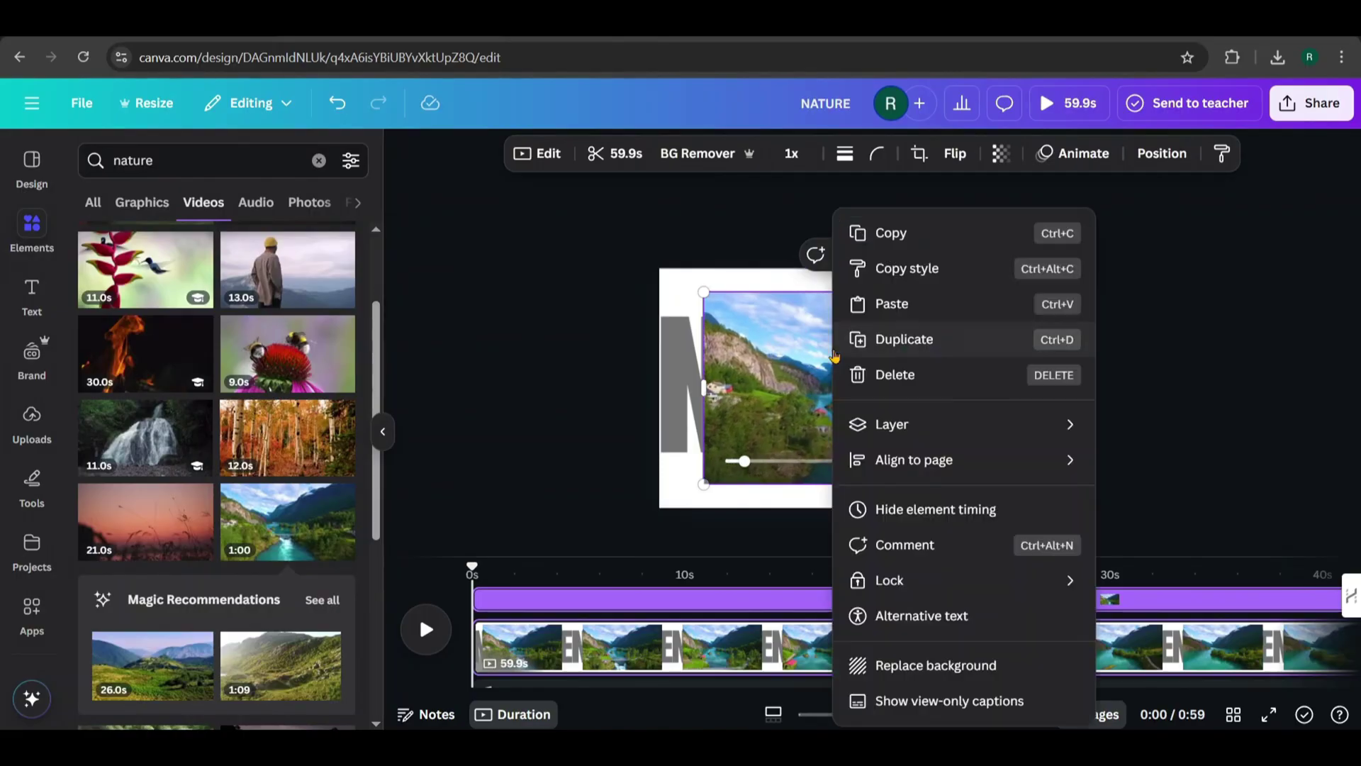
{"action": "left_click", "coordinate": [918, 681]}
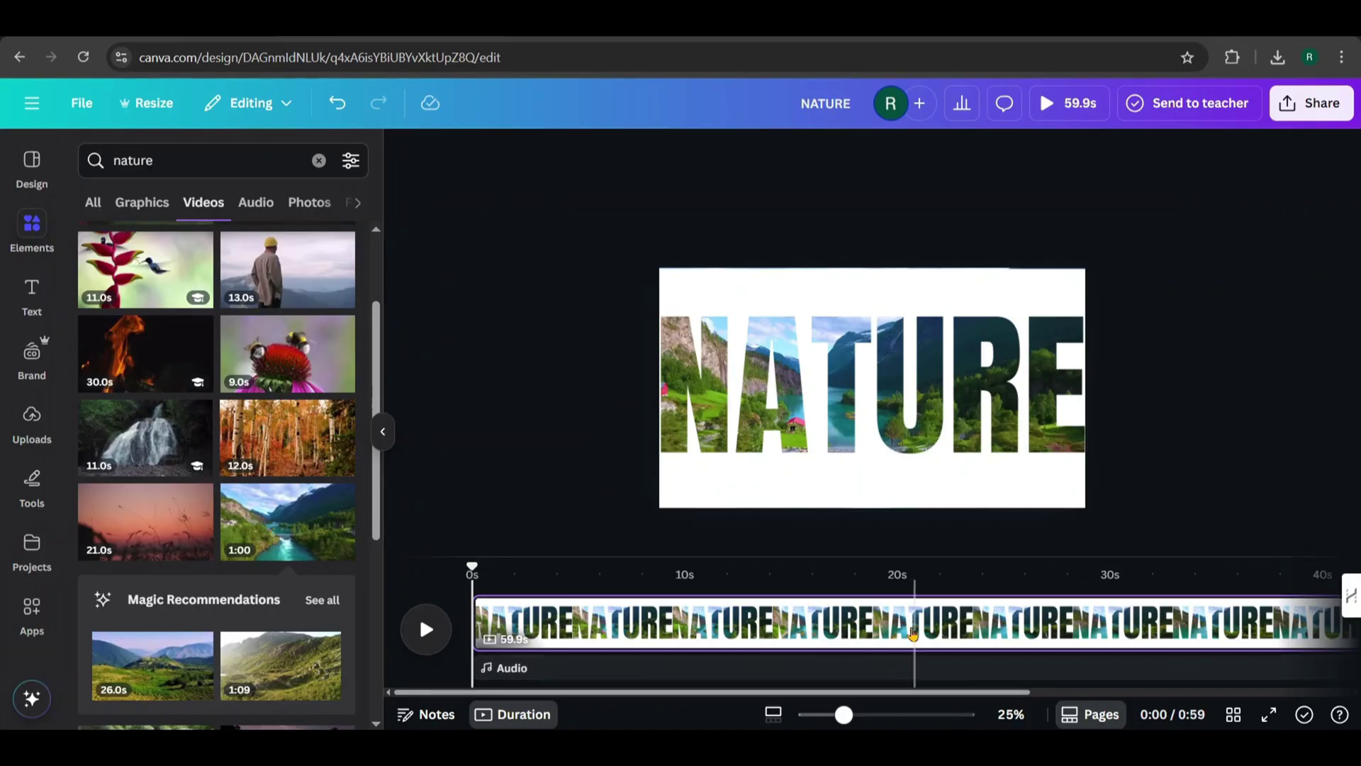
Set the video speed to 2x, shortening the design to 29.9 s.
{"action": "left_click", "coordinate": [904, 618]}
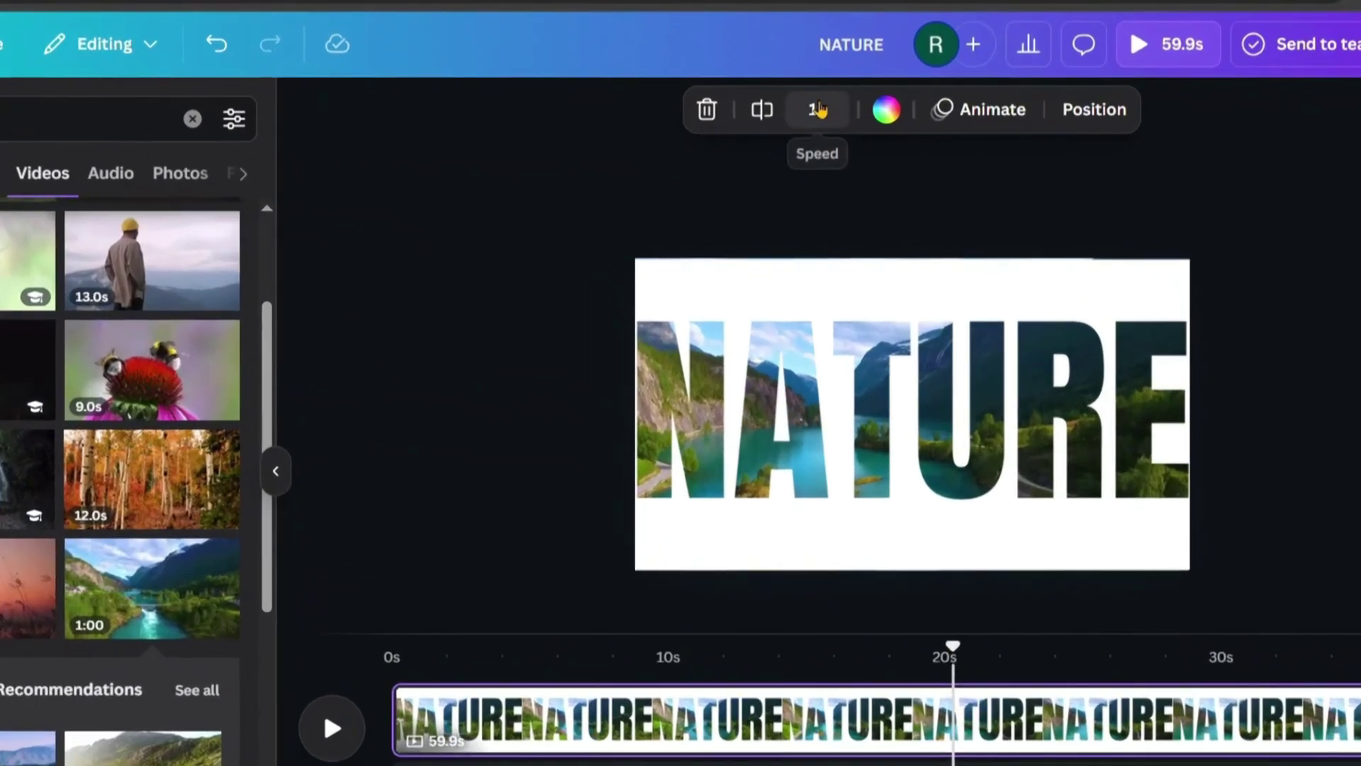
{"action": "left_click", "coordinate": [799, 153]}
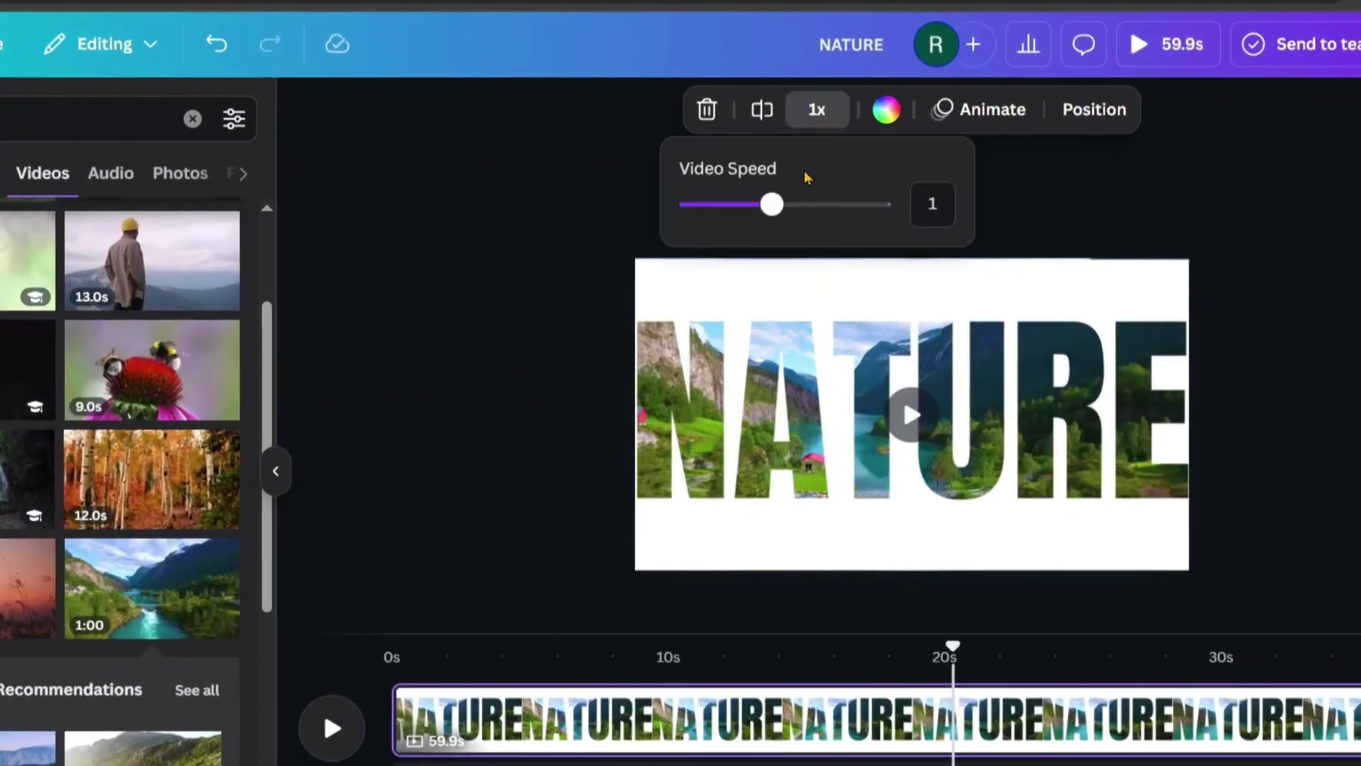
{"action": "left_click_drag", "start_coordinate": [771, 205], "coordinate": [906, 228]}
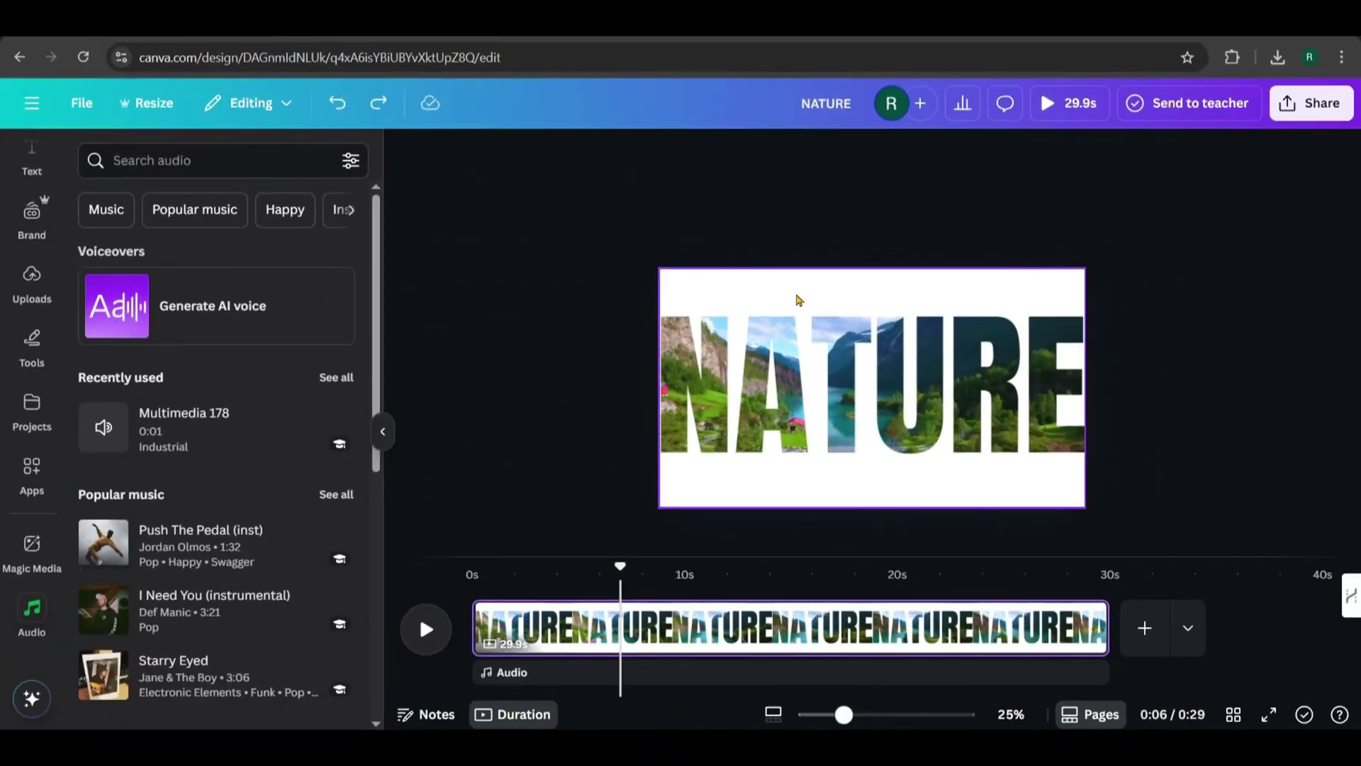
Nudge NATURE, show the Layers list, and split the background video at 10 seconds.
{"action": "left_click", "coordinate": [817, 297]}
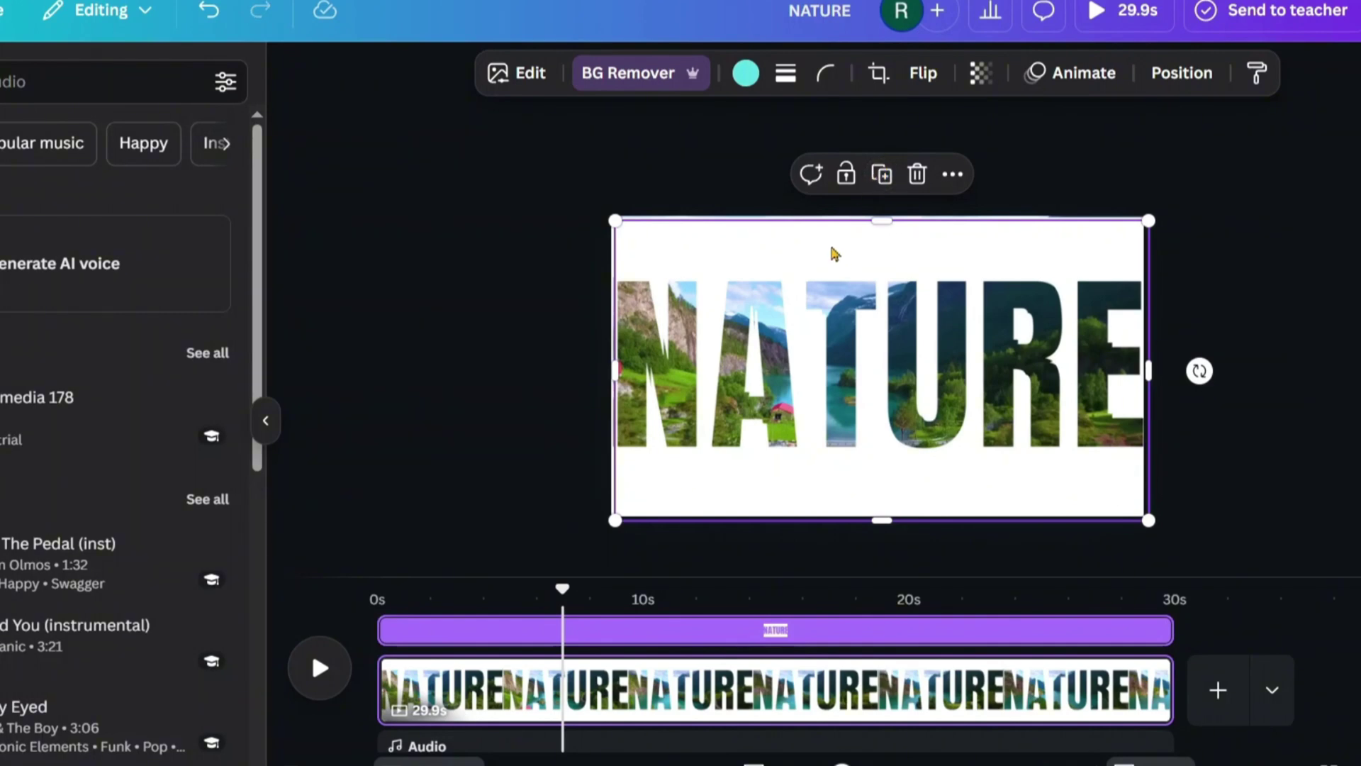
{"action": "left_click_drag", "start_coordinate": [835, 253], "coordinate": [833, 250]}
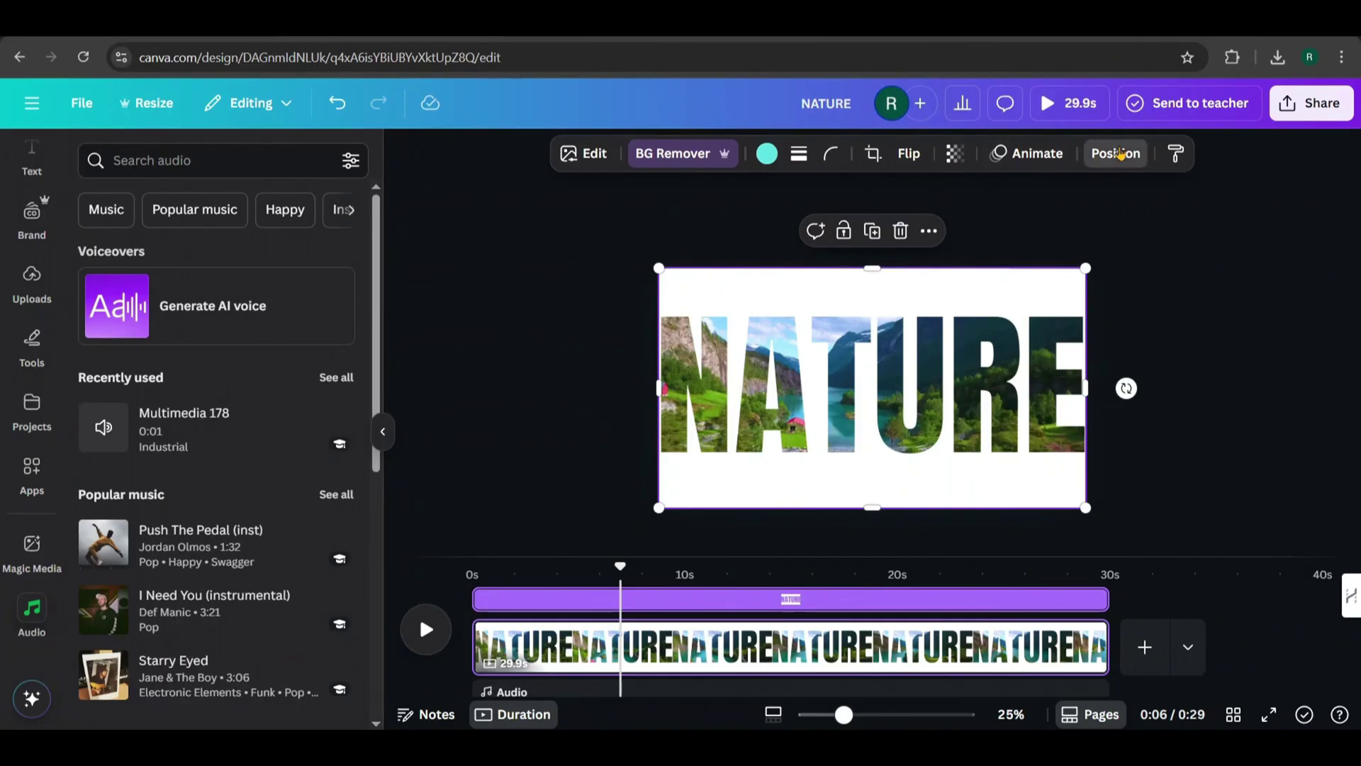
{"action": "left_click", "coordinate": [1117, 153]}
{"action": "left_click", "coordinate": [287, 213]}
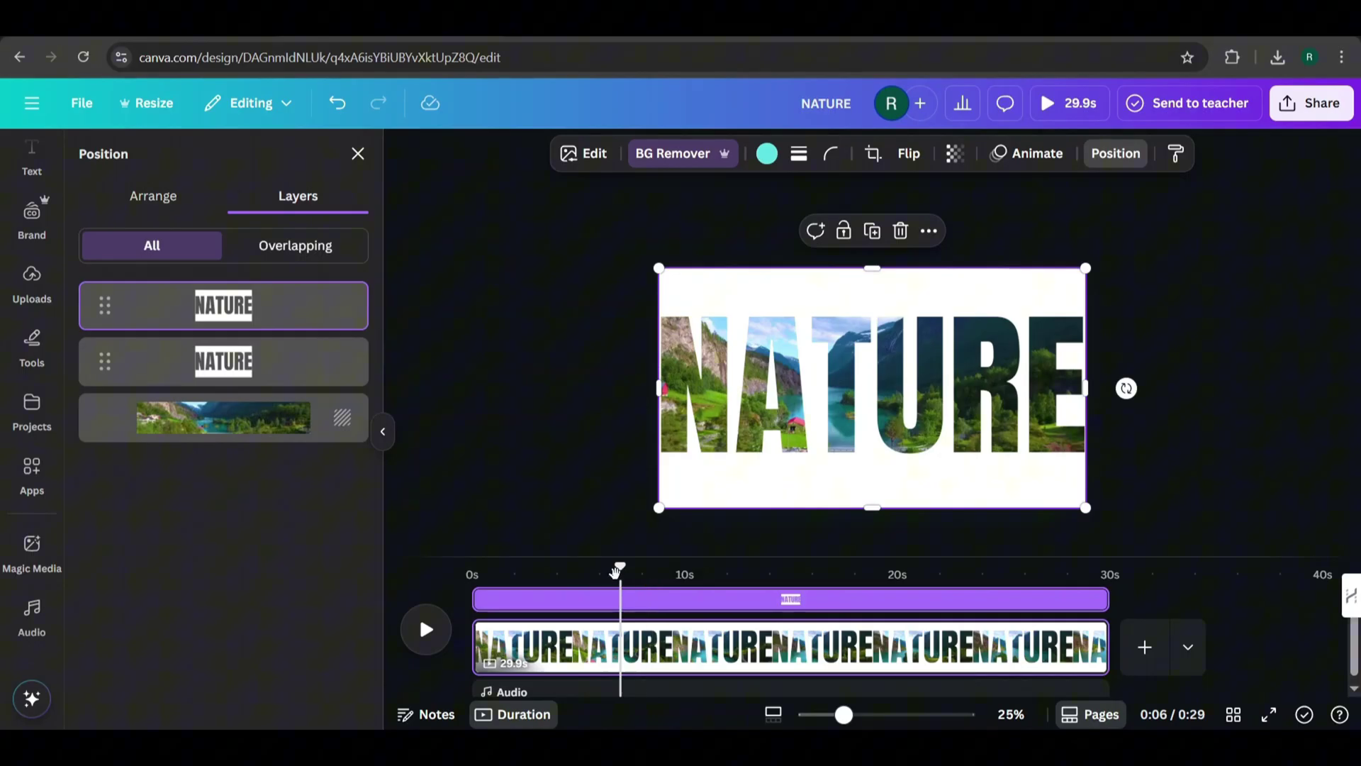
{"action": "left_click_drag", "start_coordinate": [620, 575], "coordinate": [686, 587]}
{"action": "key", "text": "s"}
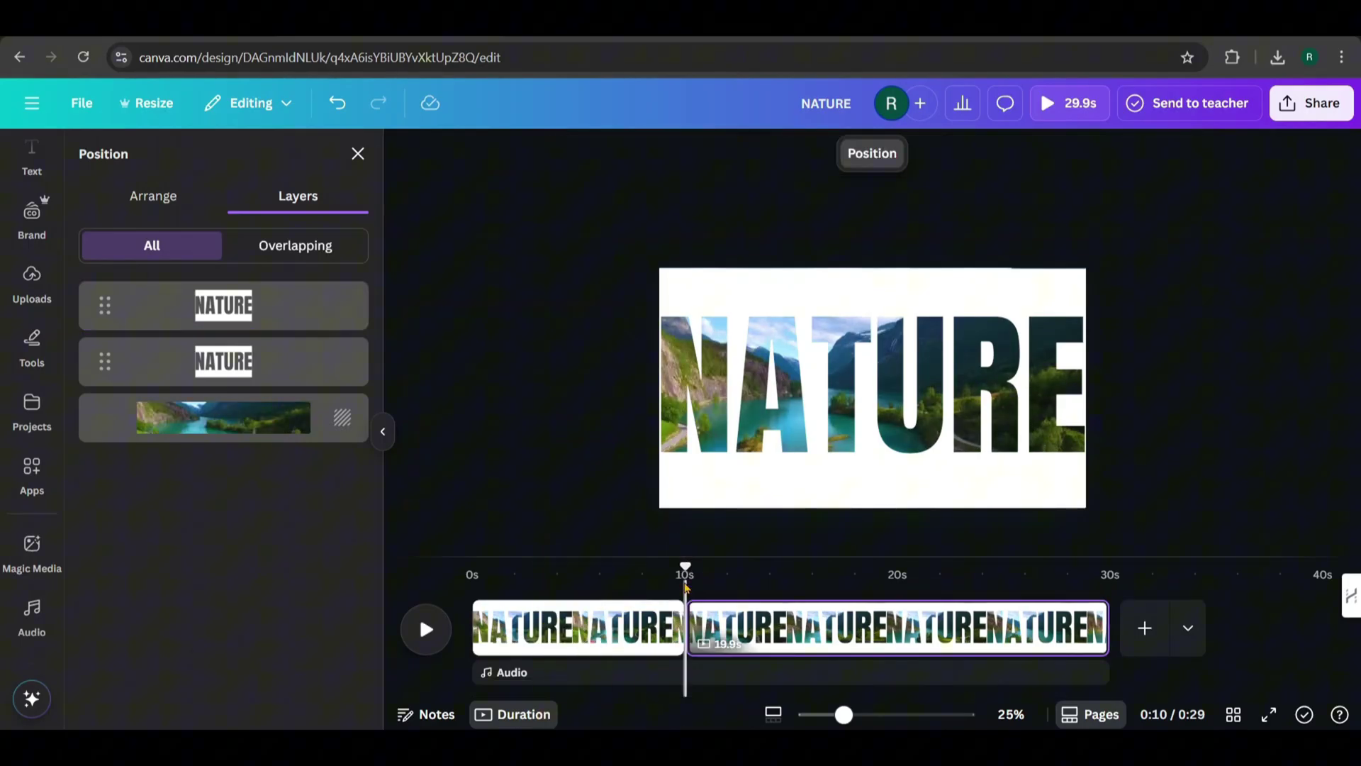
At about 13 seconds, move the top NATURE copy off right and the lower copy off left.
{"action": "left_click", "coordinate": [754, 581]}
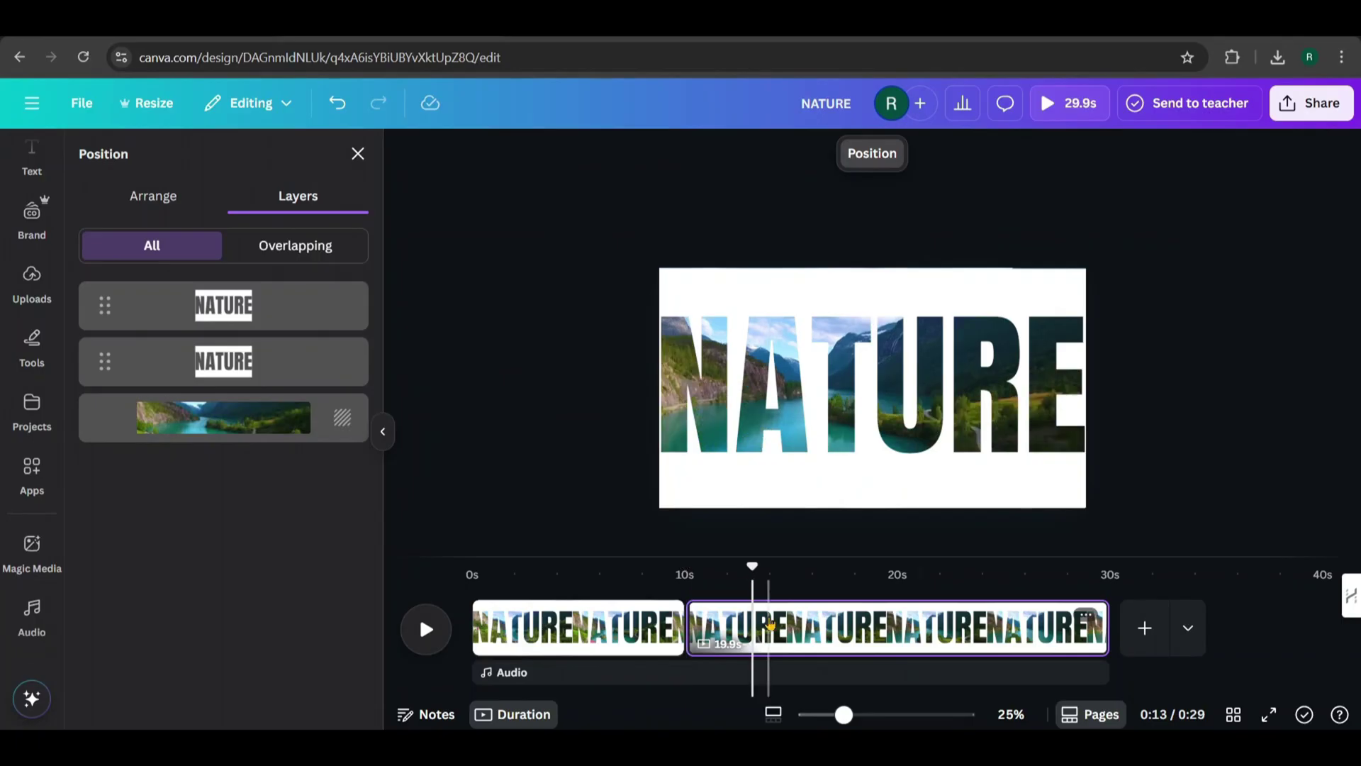
{"action": "left_click", "coordinate": [771, 624]}
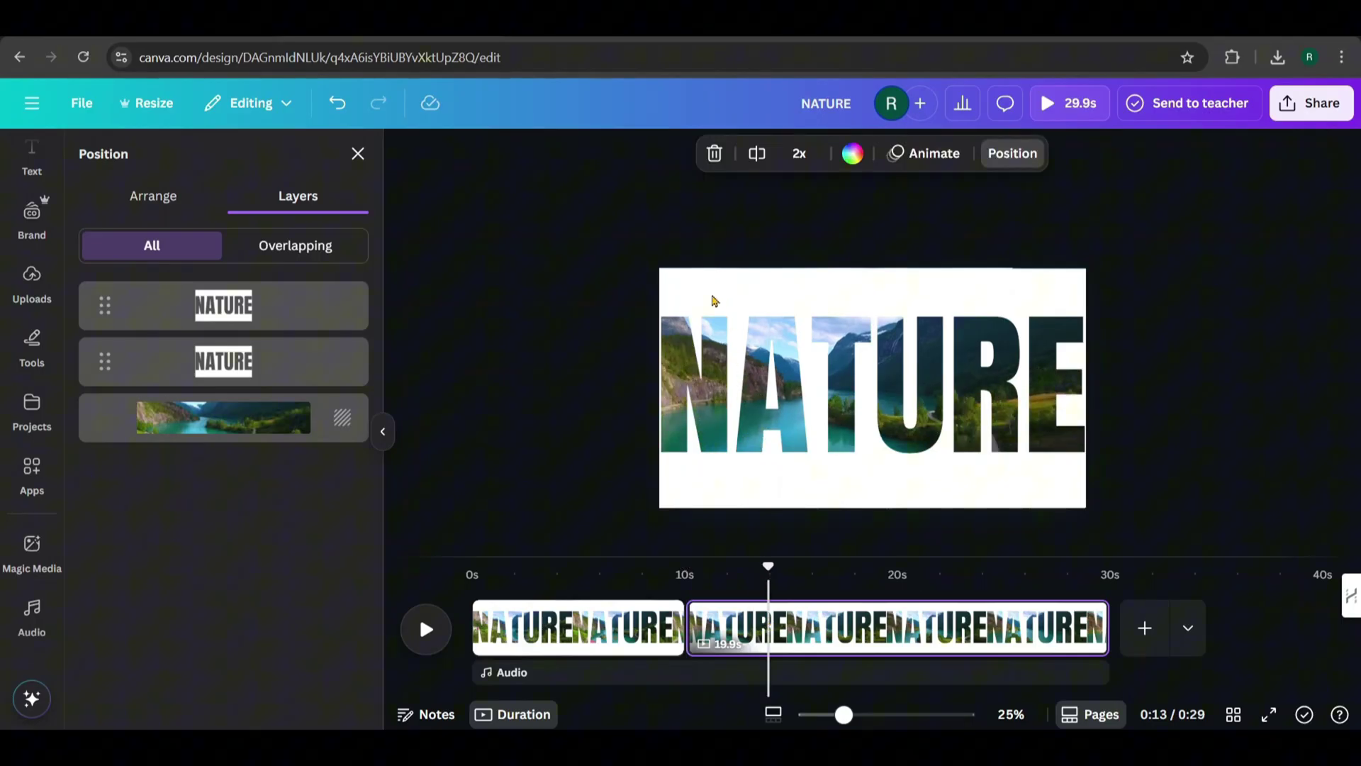
{"action": "left_click", "coordinate": [712, 301]}
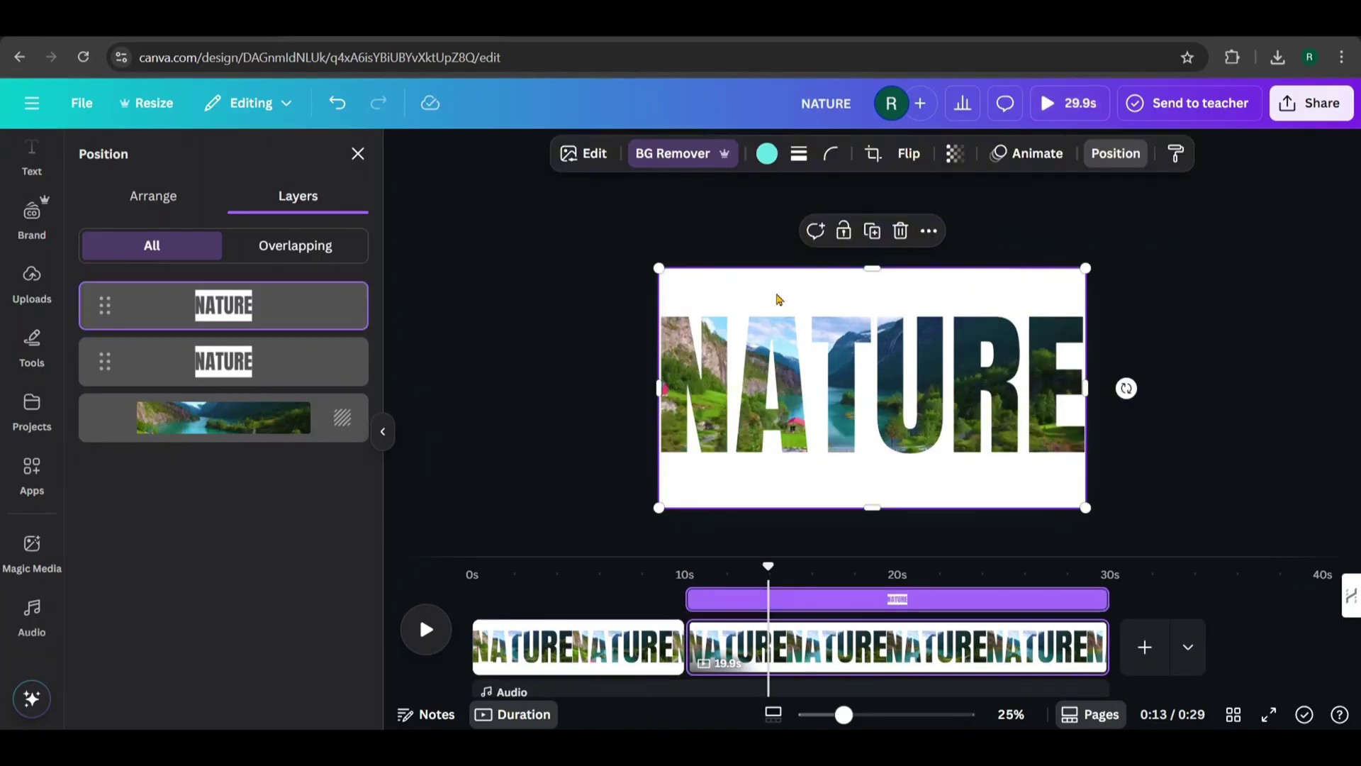
{"action": "left_click_drag", "start_coordinate": [778, 299], "coordinate": [1205, 290]}
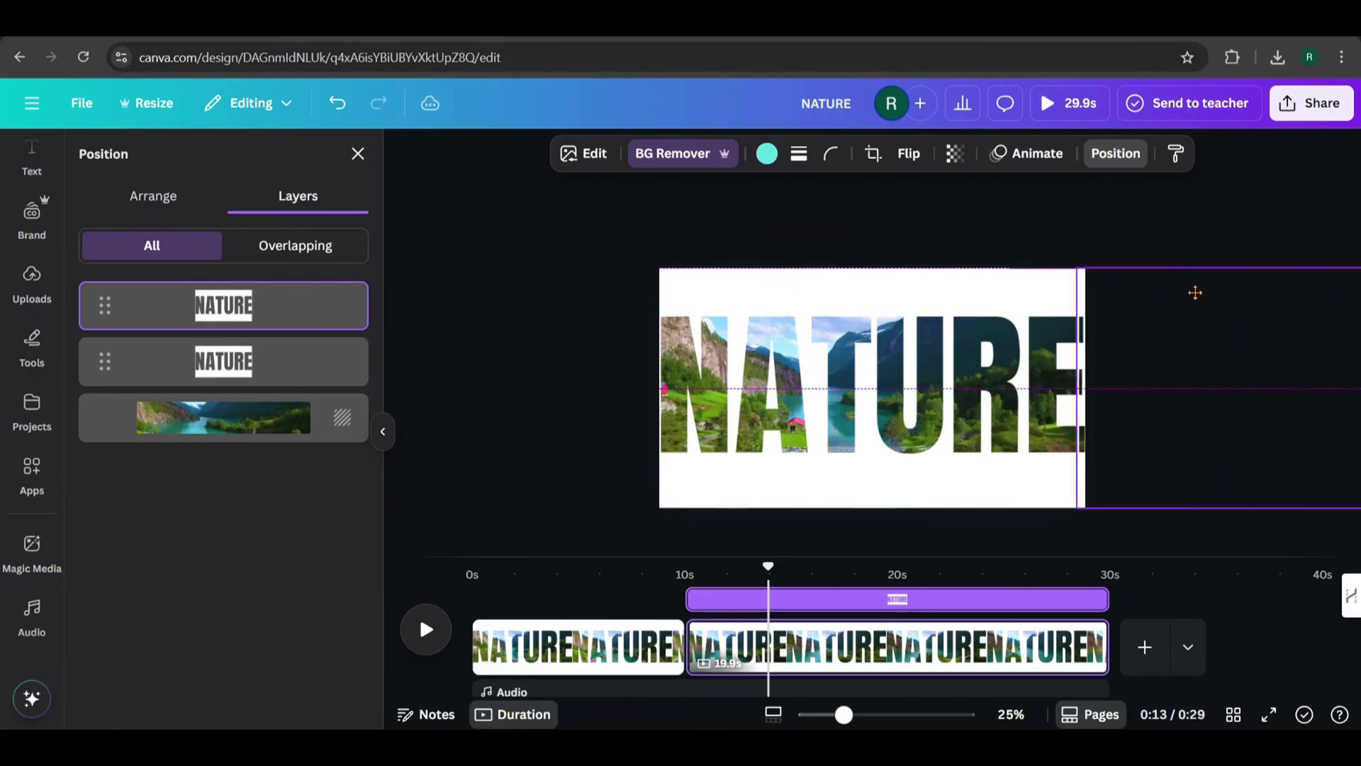
{"action": "left_click", "coordinate": [936, 305]}
{"action": "left_click_drag", "start_coordinate": [936, 304], "coordinate": [518, 305]}
Stretch the lake video's left and right edges out to the page edges.
{"action": "left_click", "coordinate": [1154, 353]}
{"action": "scroll", "coordinate": [1154, 352], "scroll_direction": "up", "scroll_amount": 5, "text": "ctrl"}
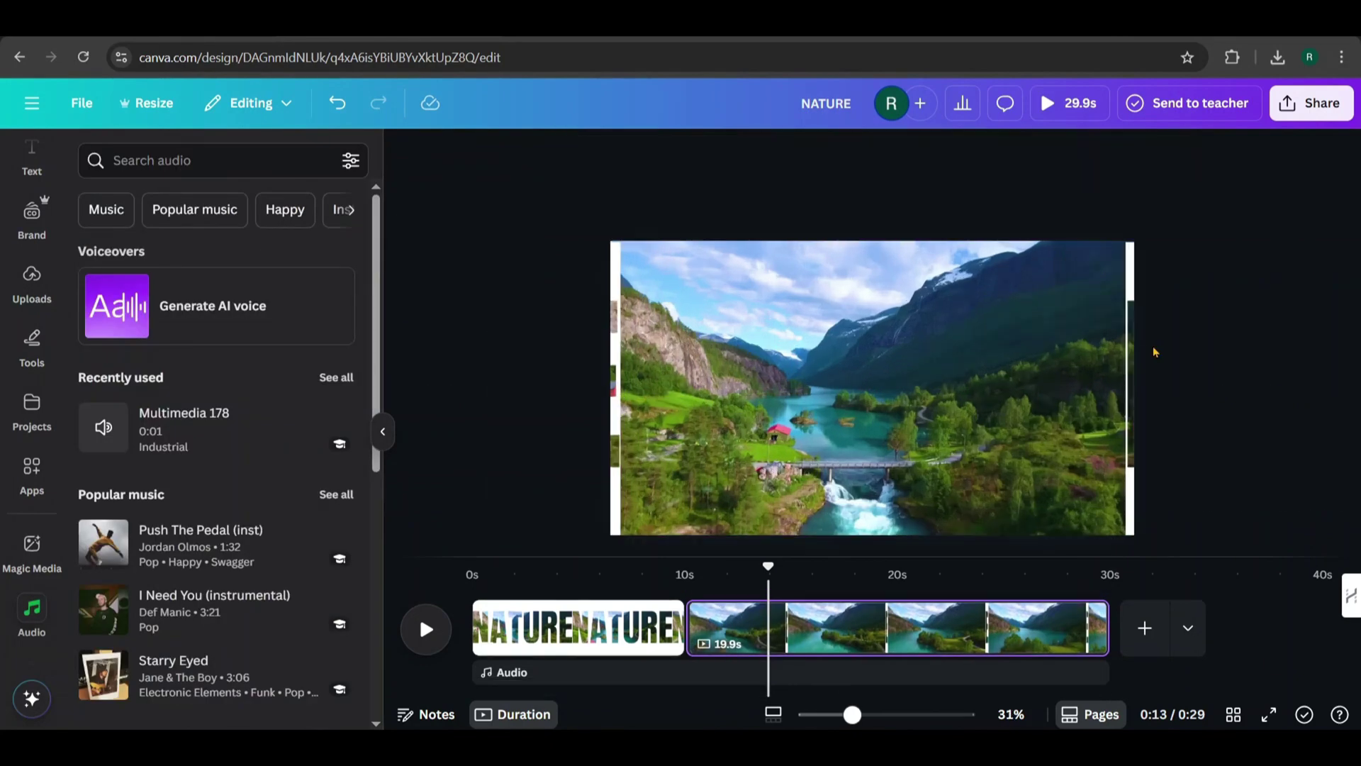
{"action": "left_click", "coordinate": [382, 432]}
{"action": "left_click", "coordinate": [330, 353]}
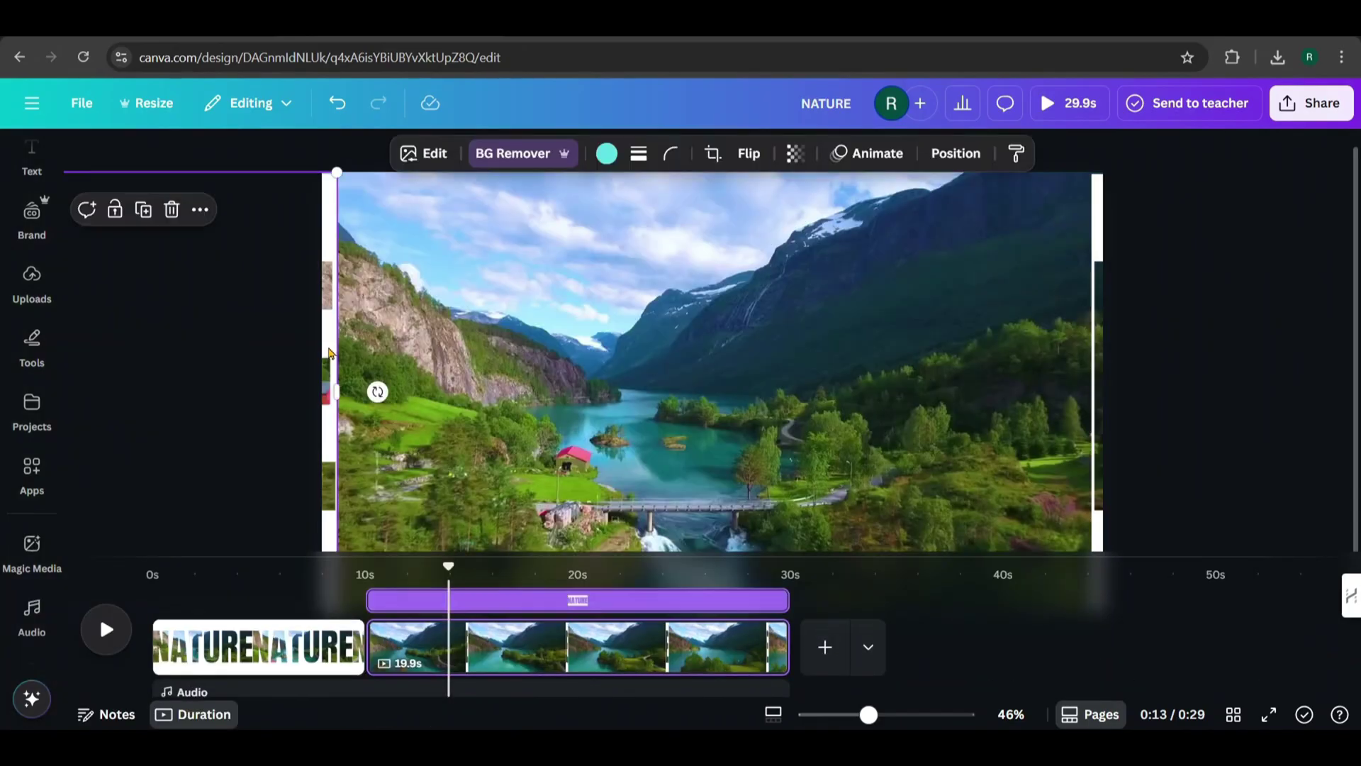
{"action": "left_click_drag", "start_coordinate": [328, 208], "coordinate": [320, 201]}
{"action": "left_click", "coordinate": [1097, 245]}
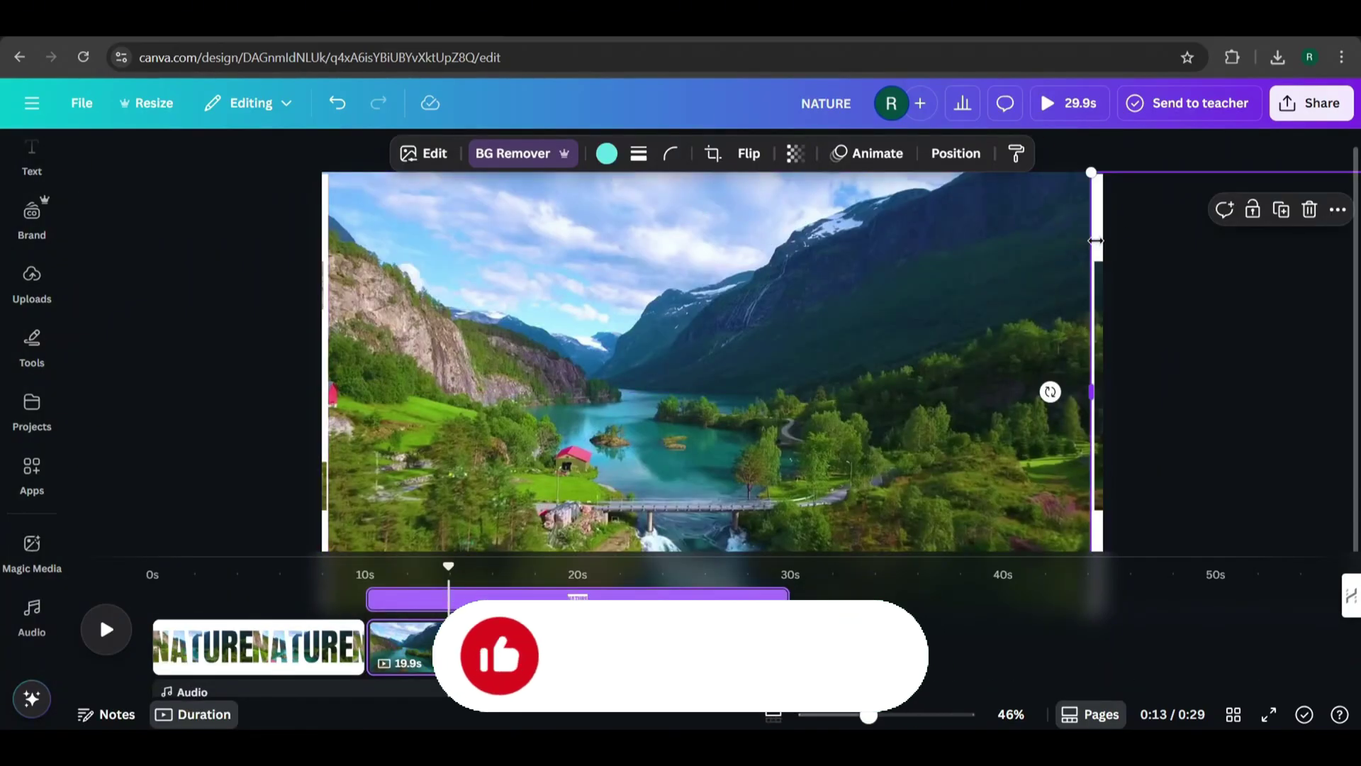
{"action": "left_click_drag", "start_coordinate": [1097, 243], "coordinate": [1104, 255]}
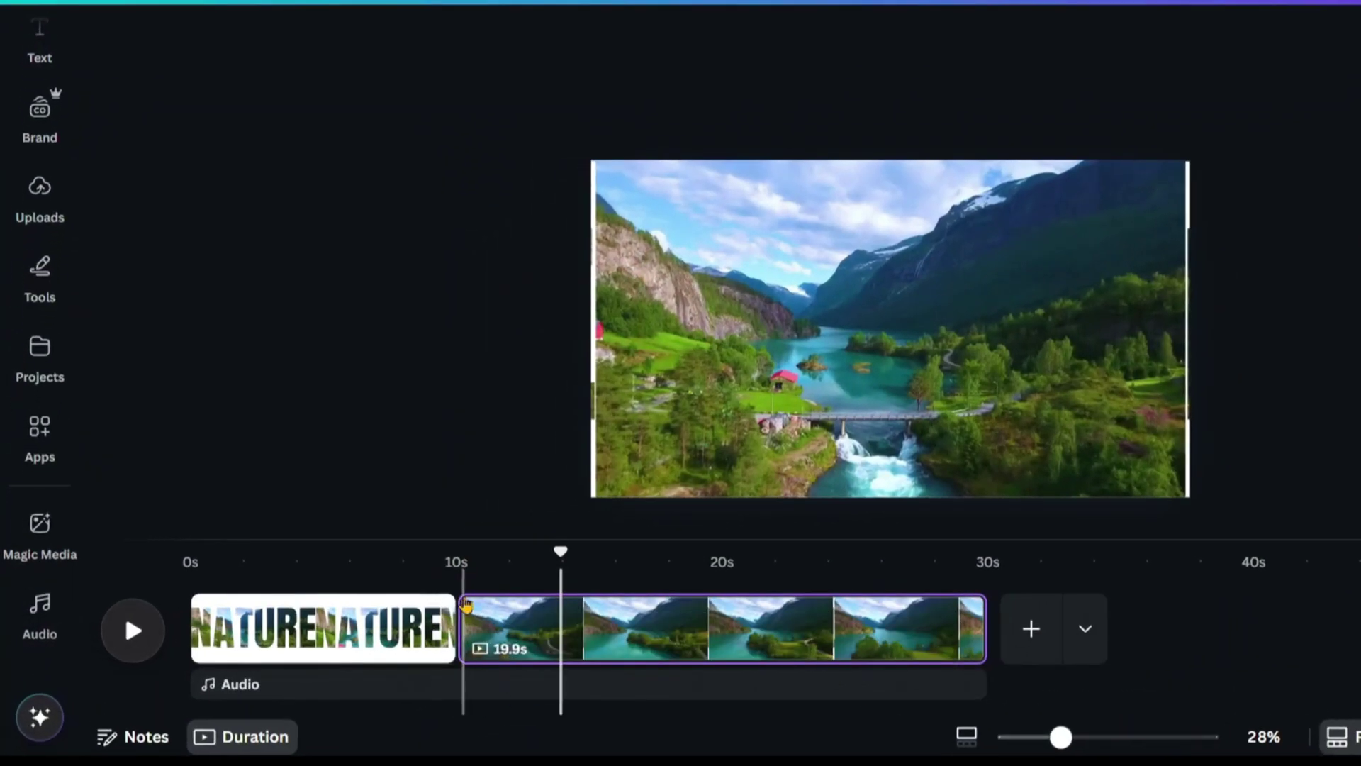
Add a Match & Move transition between the two pages and play it from just before.
{"action": "left_click", "coordinate": [457, 648]}
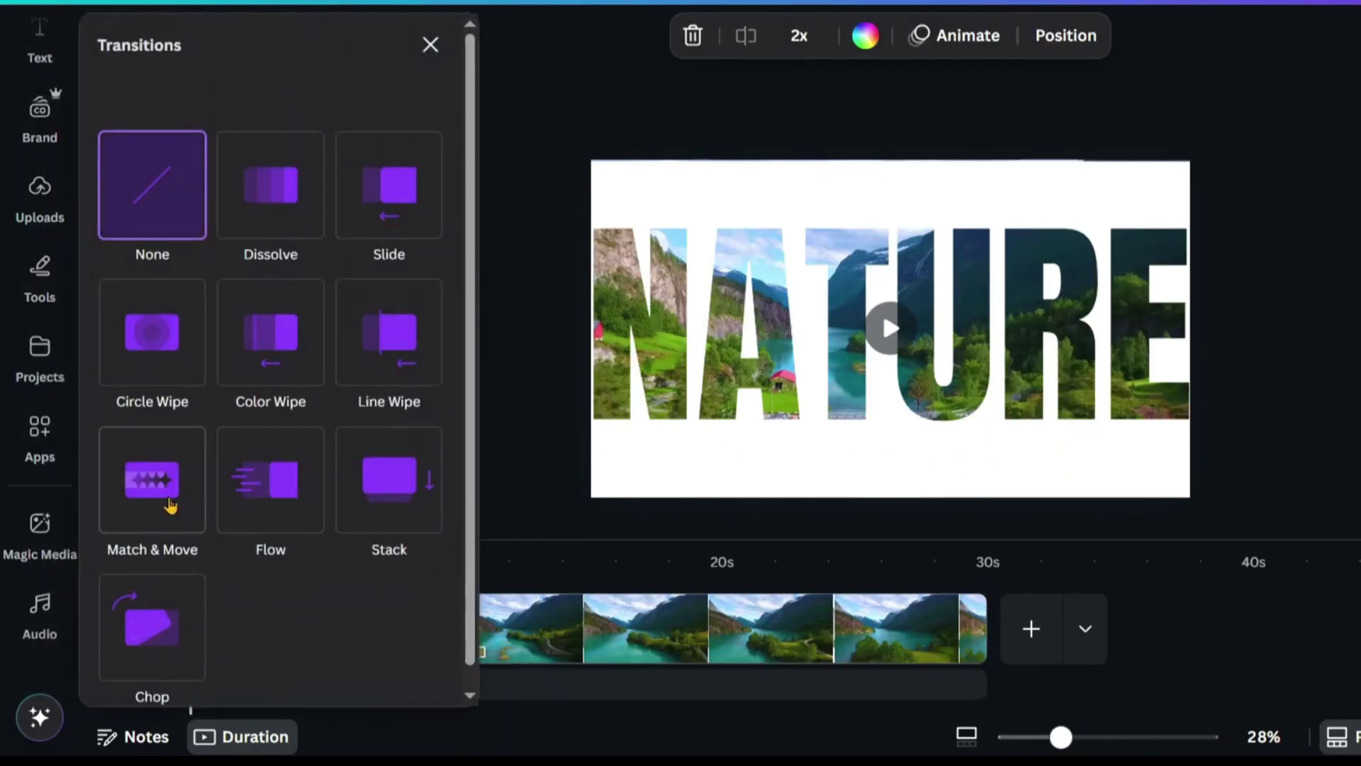
{"action": "left_click", "coordinate": [156, 500]}
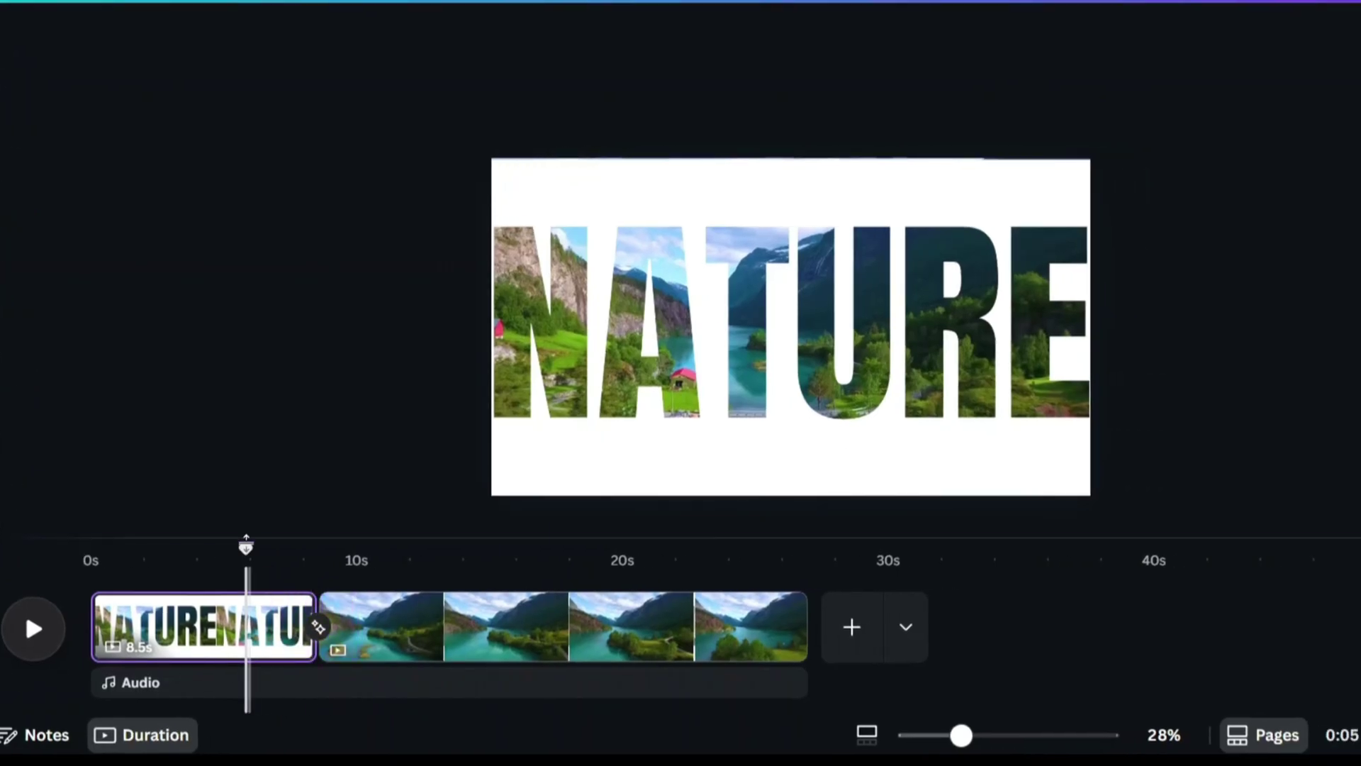
{"action": "left_click_drag", "start_coordinate": [246, 552], "coordinate": [205, 564]}
{"action": "left_click", "coordinate": [31, 630]}
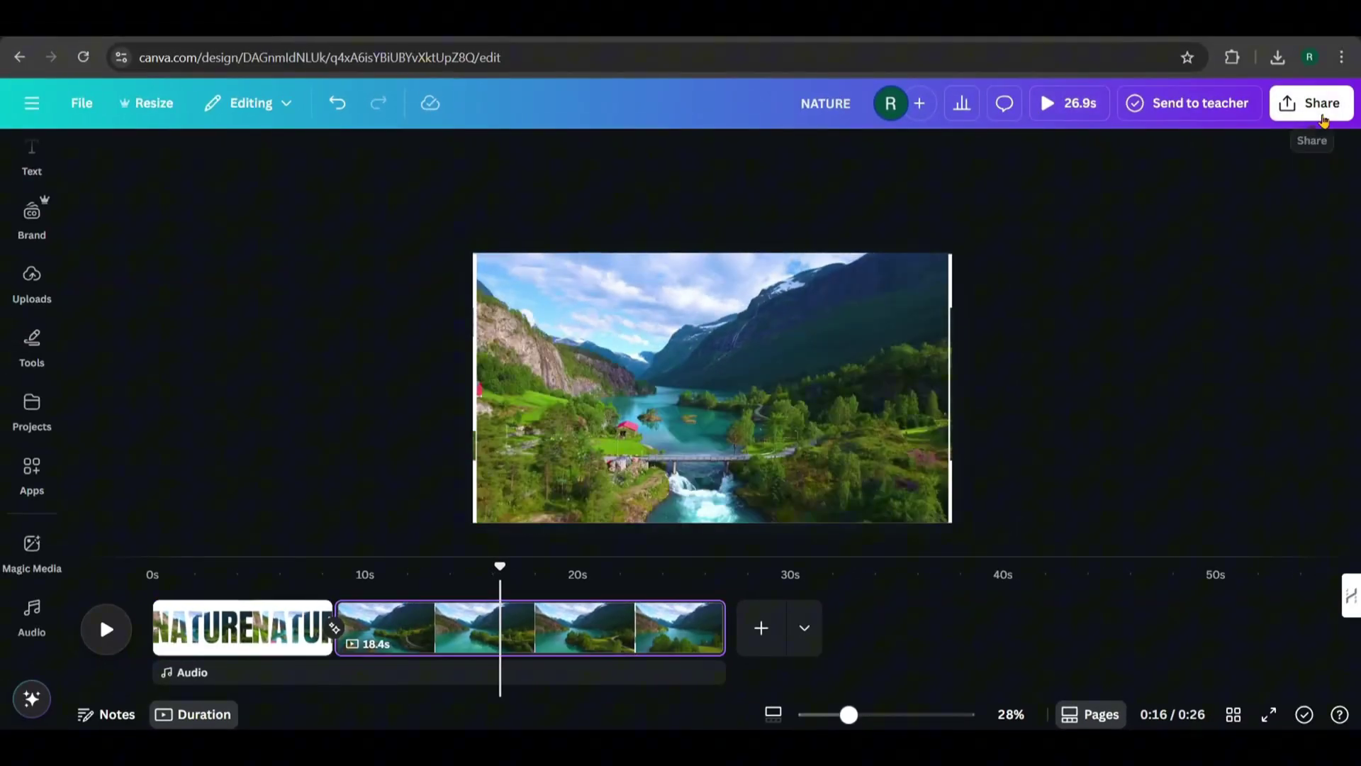
Download pages 1–2 as a 1080p MP4 video named NATURE.
{"action": "left_click", "coordinate": [1322, 120]}
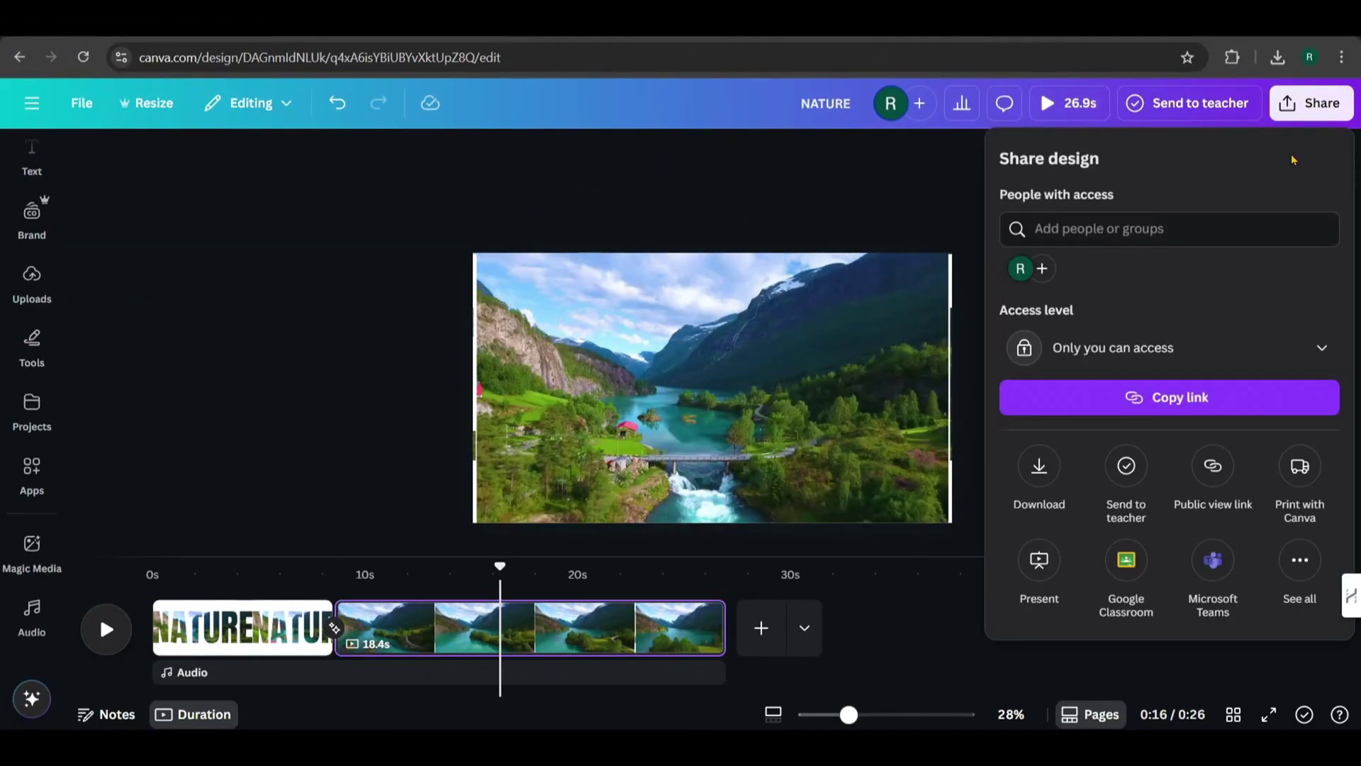
{"action": "left_click", "coordinate": [1040, 466]}
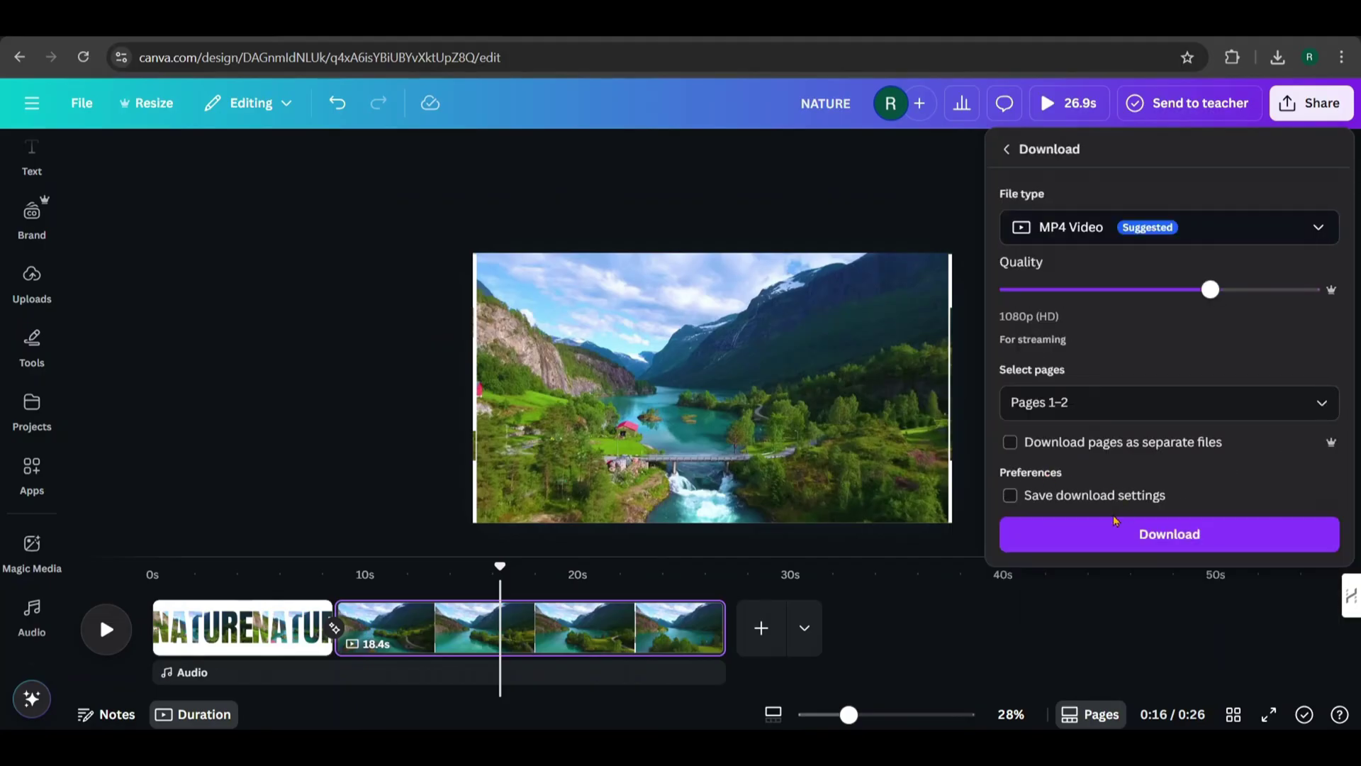
{"action": "left_click", "coordinate": [1107, 536]}
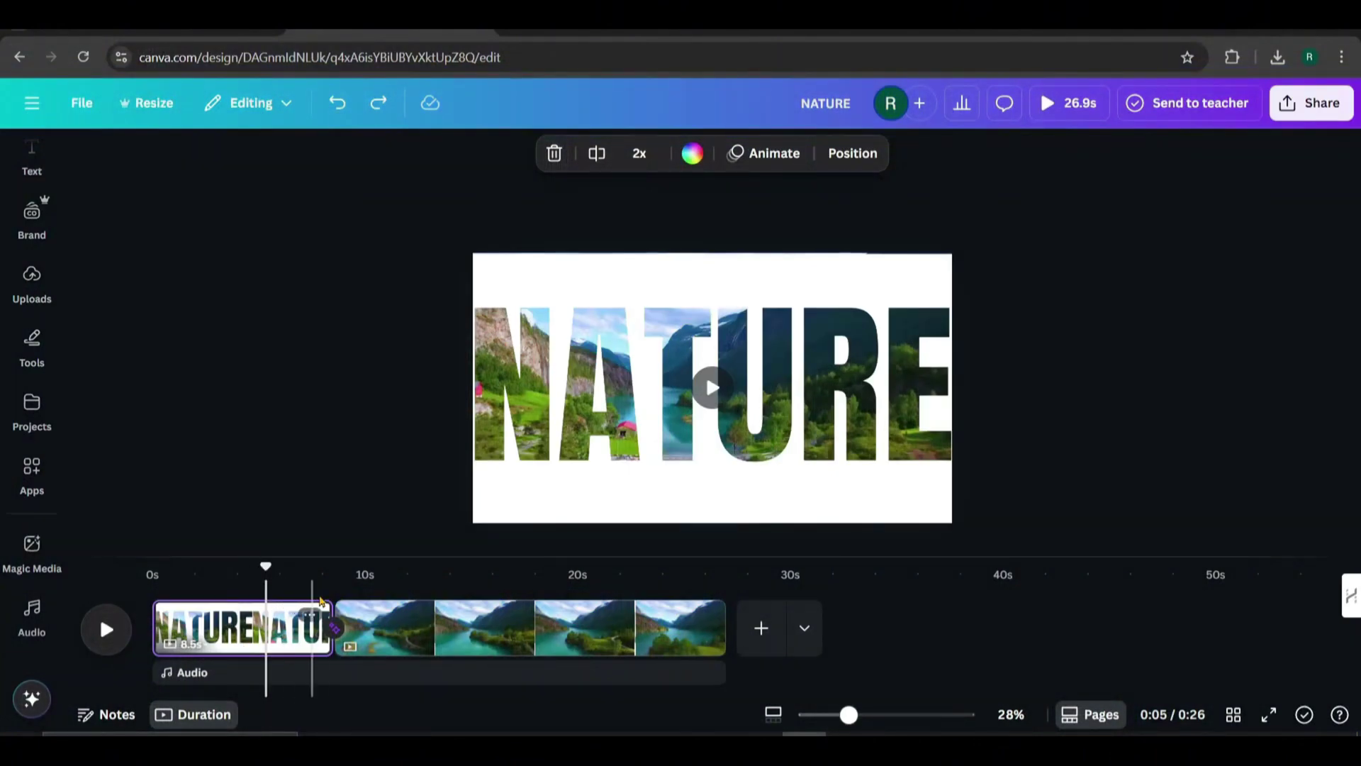
At about 4 seconds, trim the NATURE element to its NAT half and the copy to its URE half.
{"action": "left_click", "coordinate": [257, 589]}
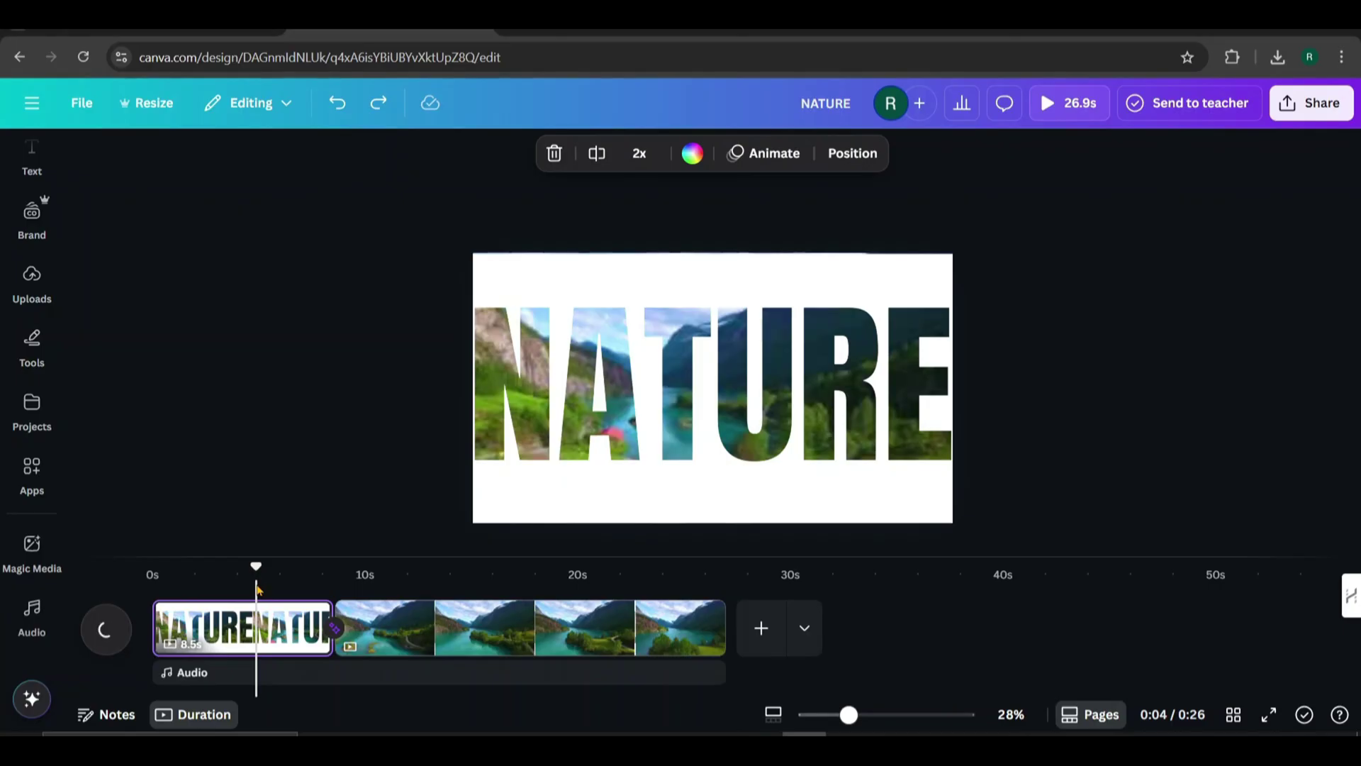
{"action": "left_click", "coordinate": [616, 262]}
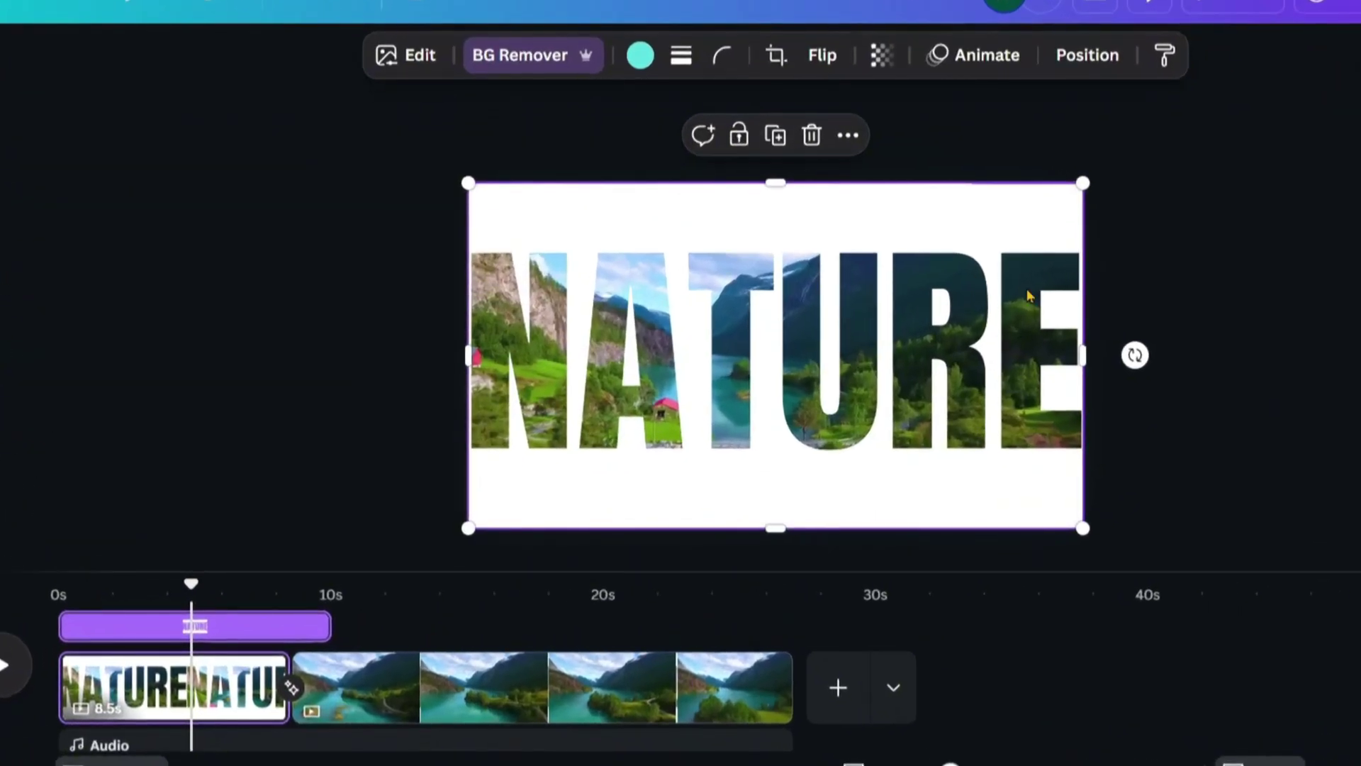
{"action": "left_click_drag", "start_coordinate": [1085, 356], "coordinate": [782, 333]}
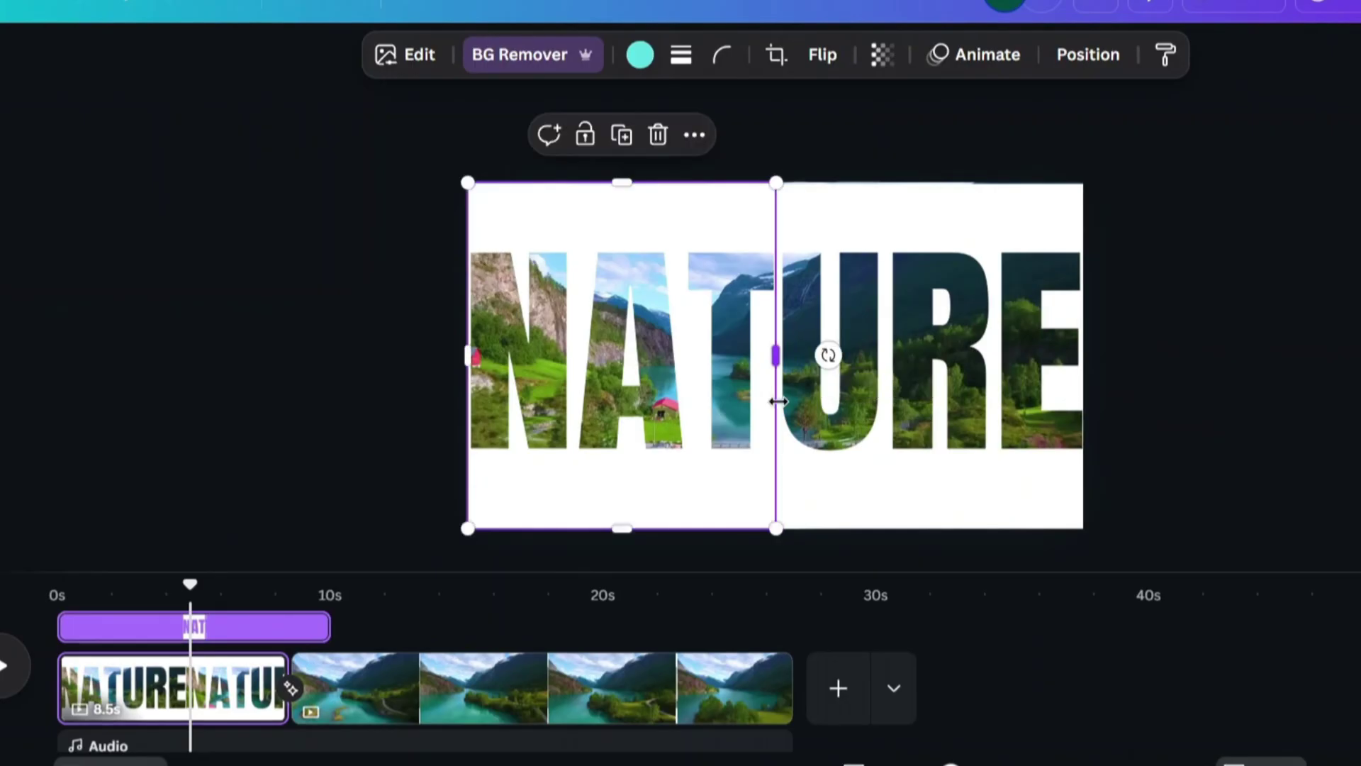
{"action": "left_click", "coordinate": [906, 221]}
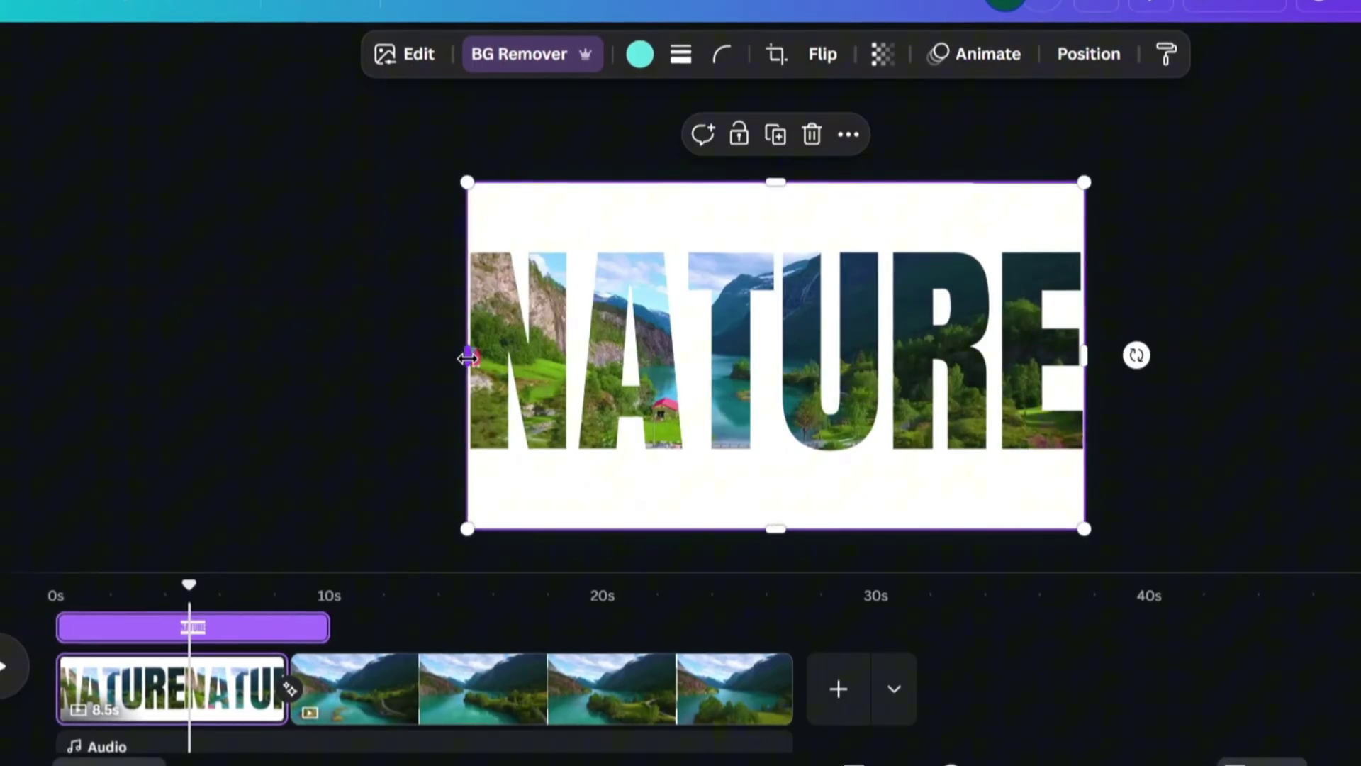
{"action": "left_click_drag", "start_coordinate": [468, 356], "coordinate": [778, 355]}
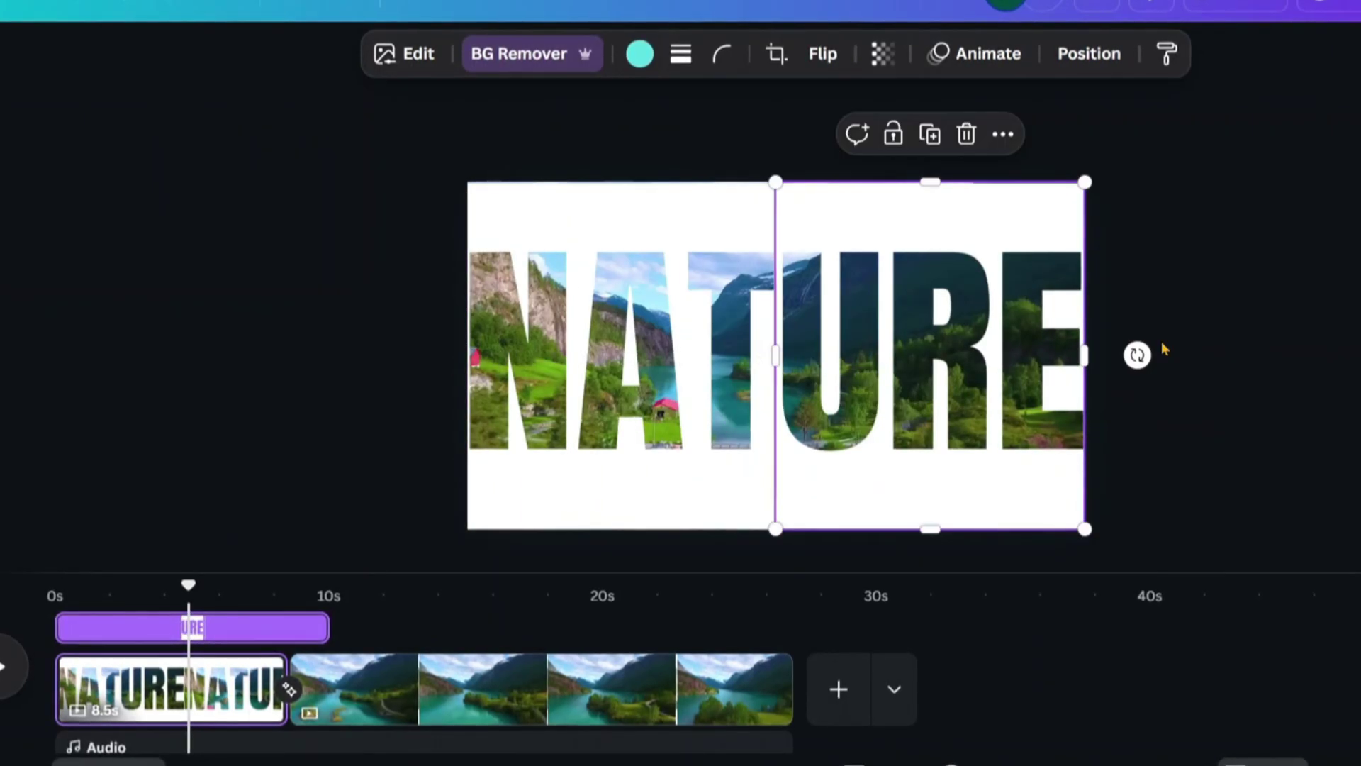
{"action": "left_click", "coordinate": [1287, 312]}
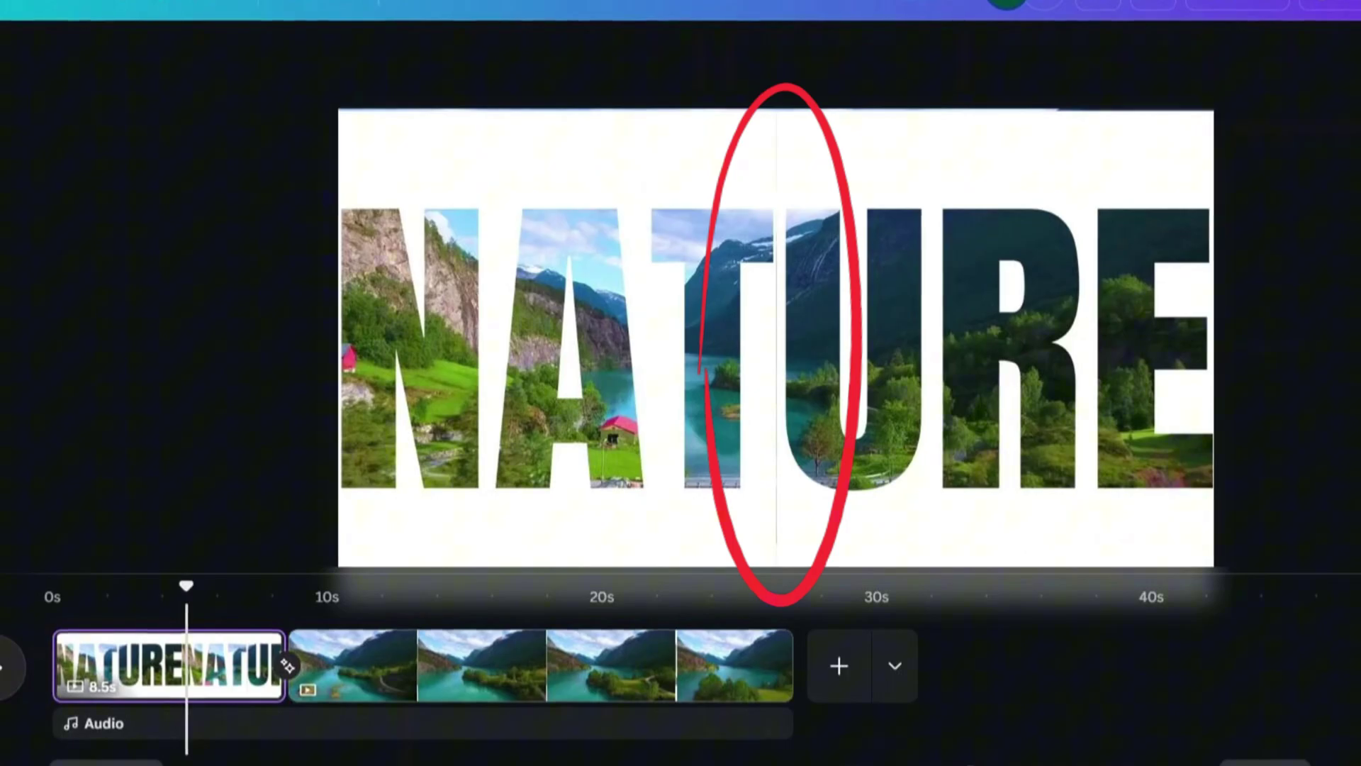
Nudge the URE piece so it meets NAT seamlessly at the page centre.
{"action": "scroll", "coordinate": [1280, 362], "scroll_direction": "up", "scroll_amount": 1}
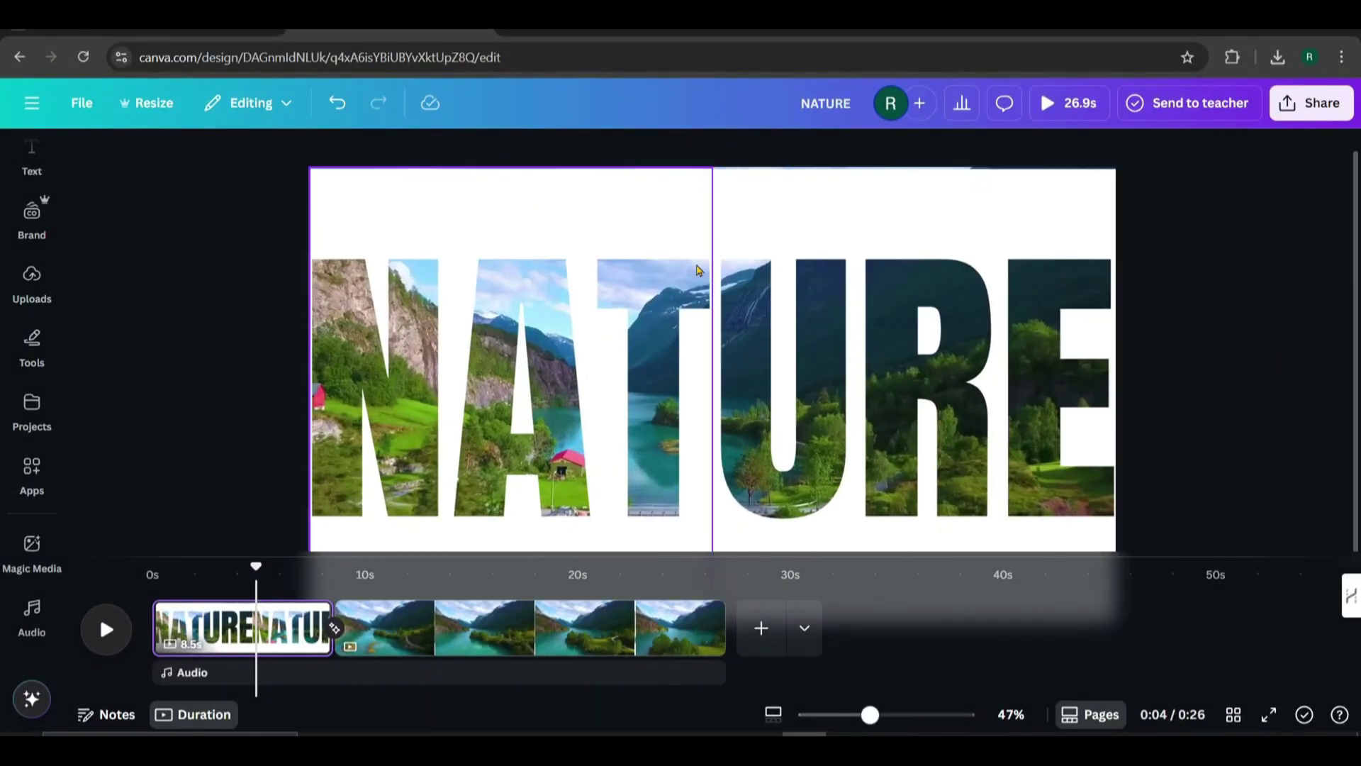
{"action": "left_click", "coordinate": [743, 234]}
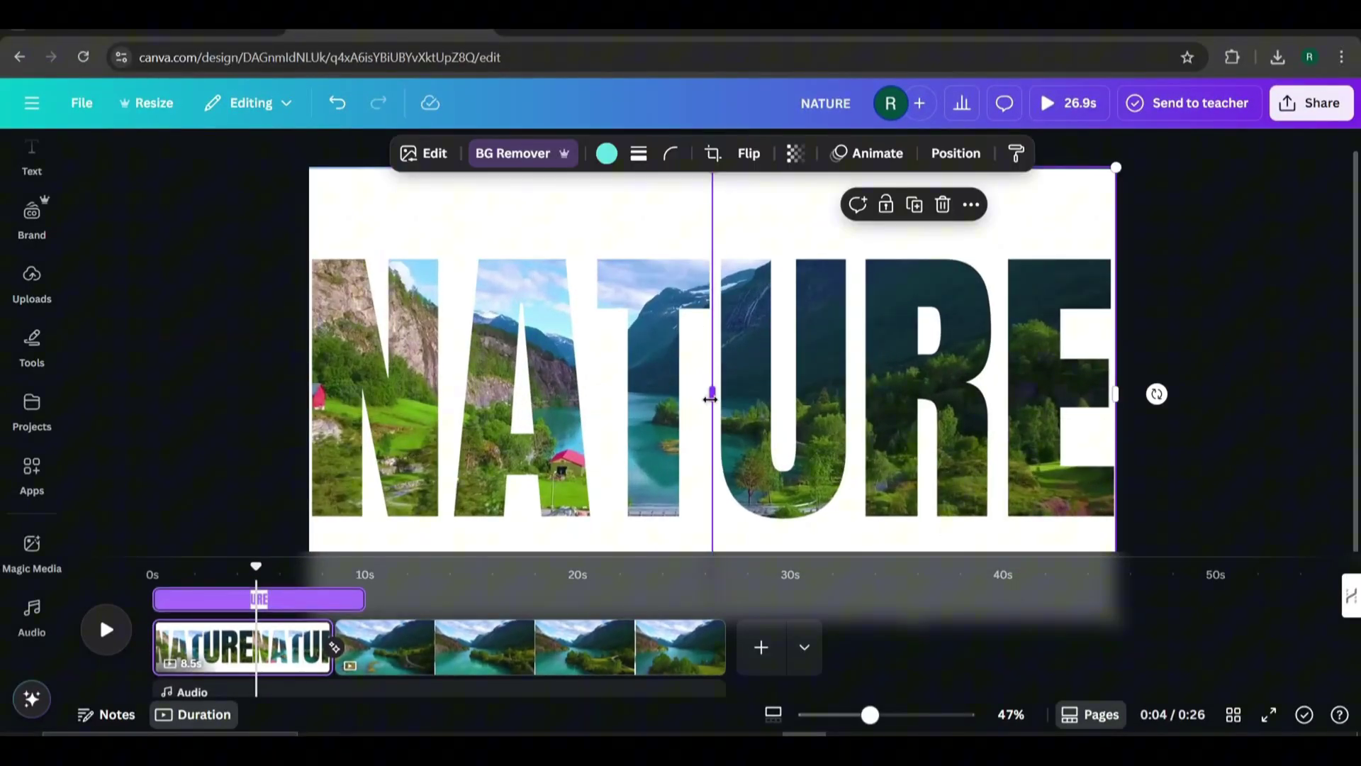
{"action": "left_click_drag", "start_coordinate": [707, 399], "coordinate": [704, 399]}
{"action": "left_click", "coordinate": [1174, 339]}
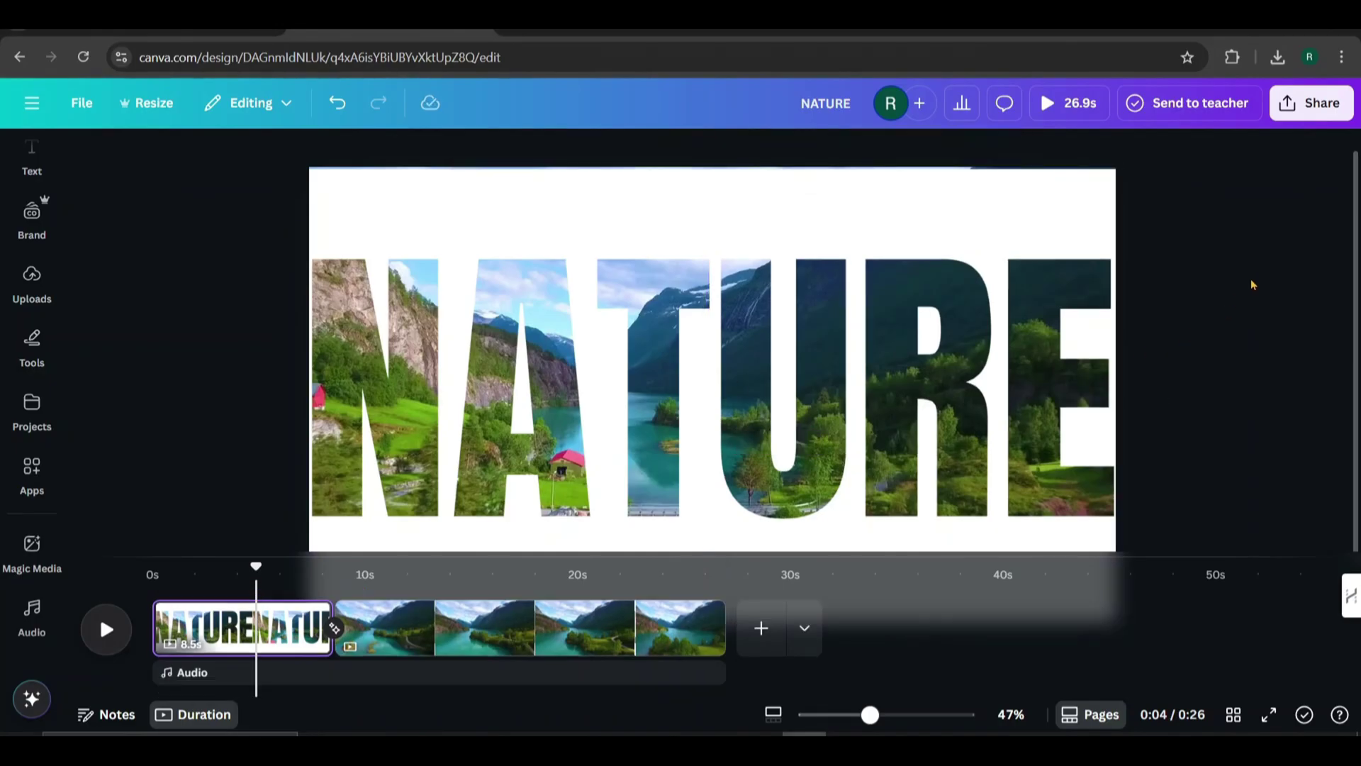
{"action": "scroll", "coordinate": [1253, 282], "scroll_direction": "down", "scroll_amount": 3}
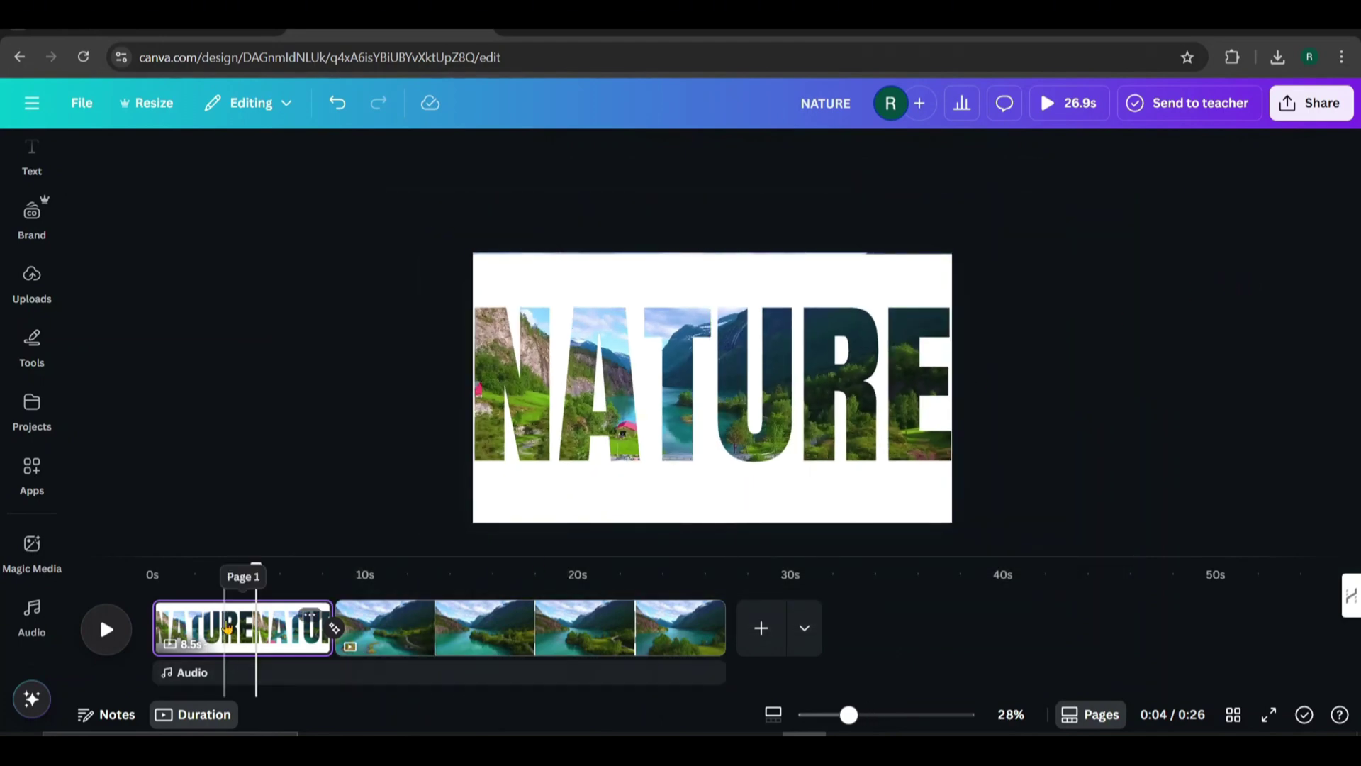
Duplicate the NATURE page and delete the lake video clip.
{"action": "left_click", "coordinate": [310, 616]}
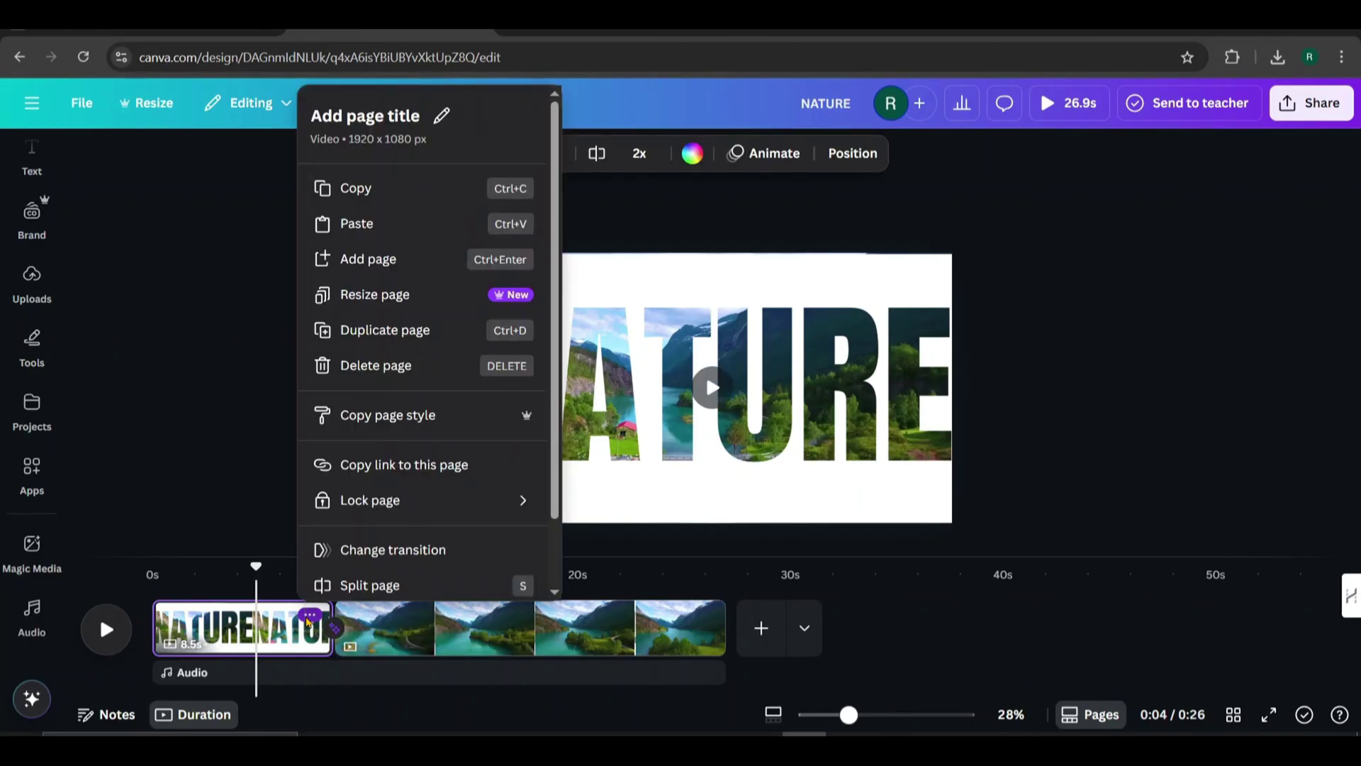
{"action": "left_click", "coordinate": [365, 342]}
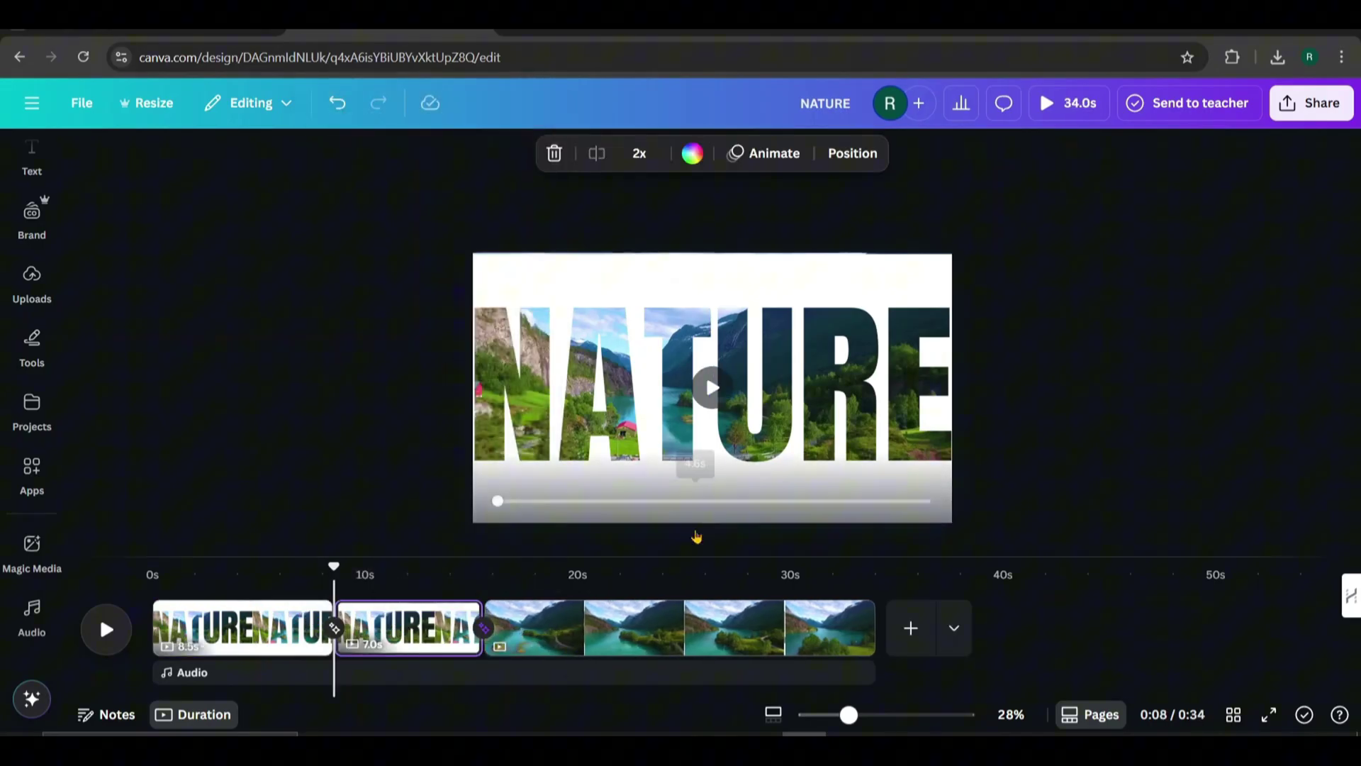
{"action": "left_click", "coordinate": [677, 638]}
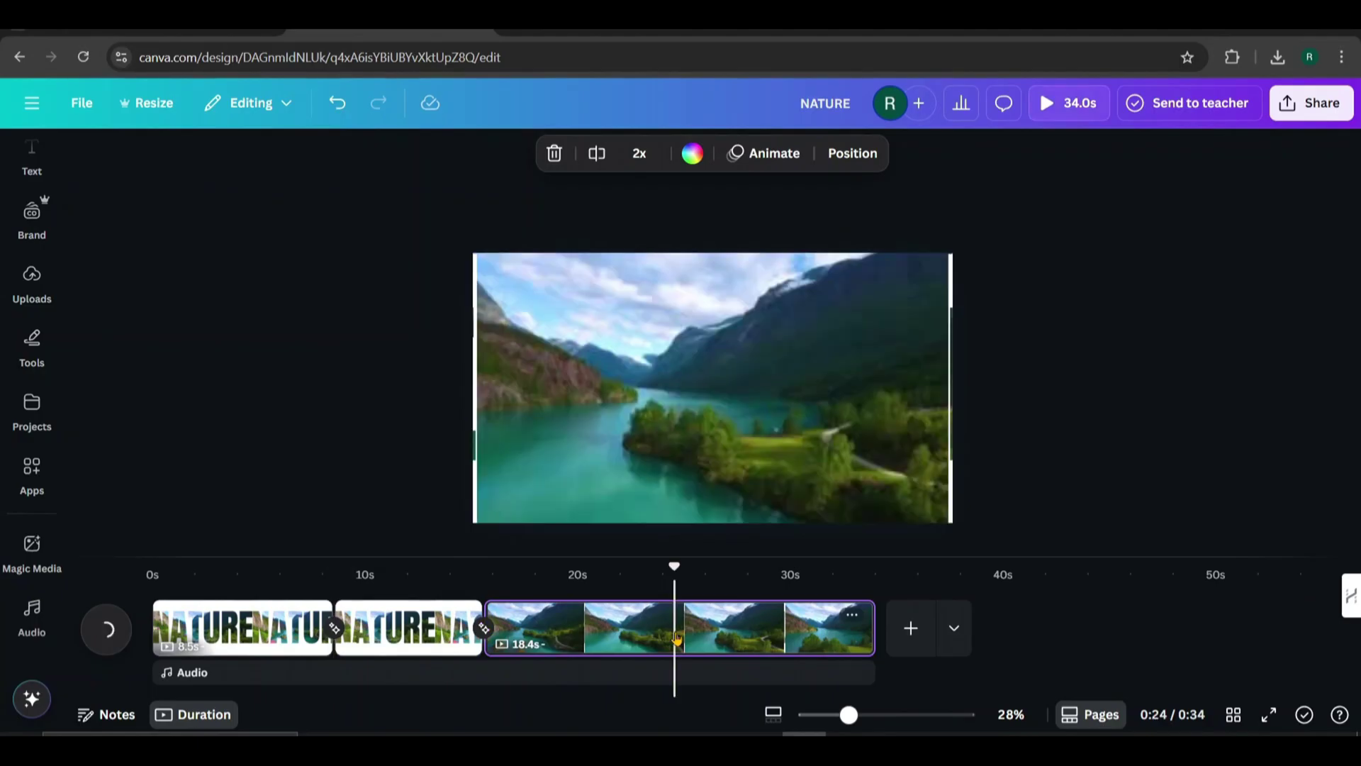
{"action": "key", "text": "Delete"}
Drag the NAT piece off the duplicated page to uncover the full landscape.
{"action": "left_click", "coordinate": [401, 621]}
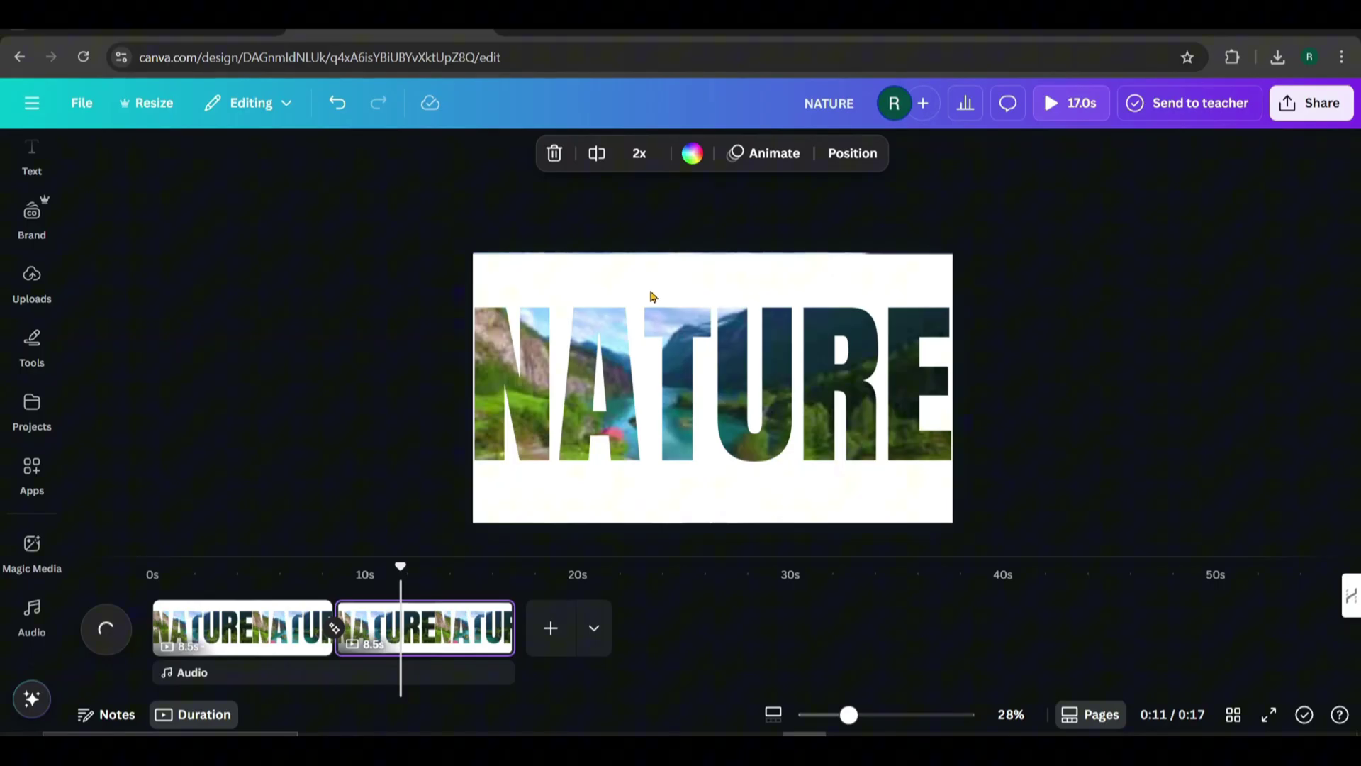
{"action": "left_click_drag", "start_coordinate": [653, 296], "coordinate": [994, 276]}
{"action": "left_click", "coordinate": [1308, 341]}
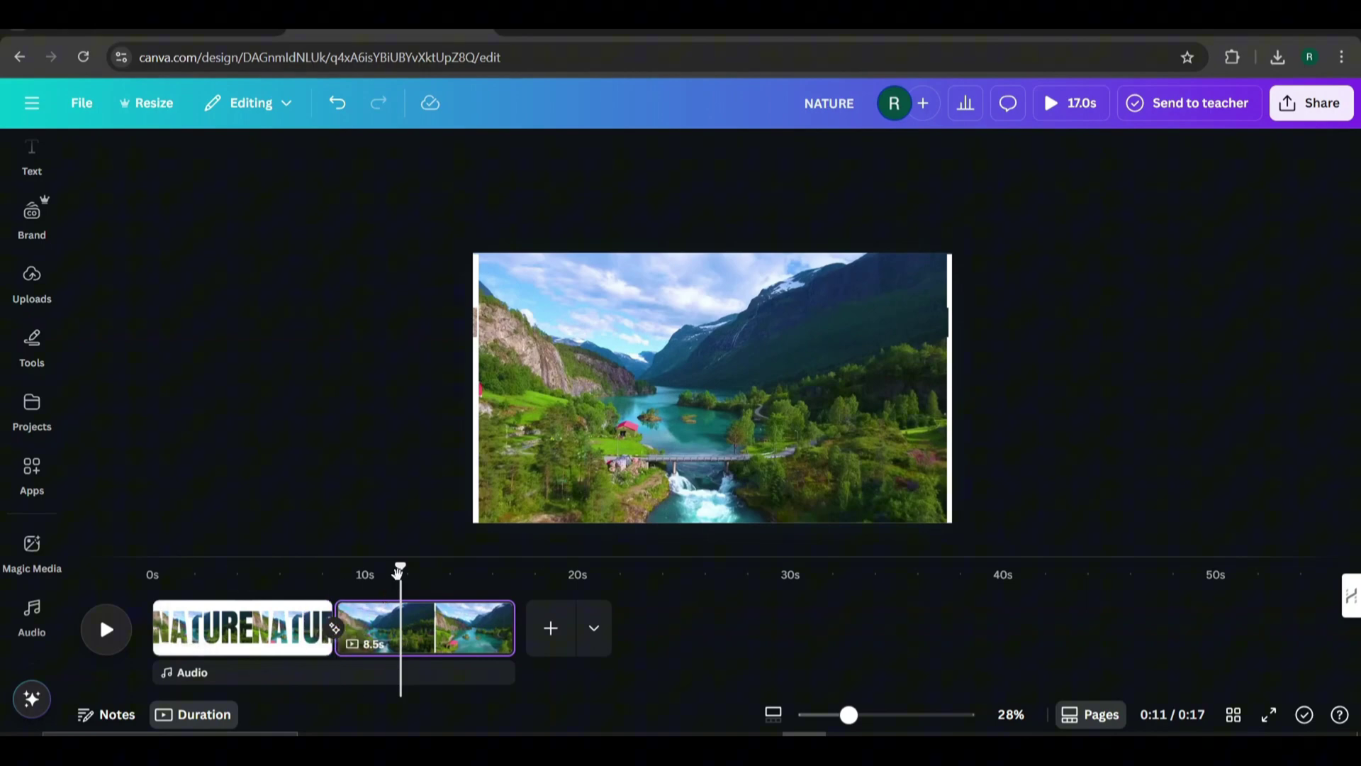
{"action": "left_click_drag", "start_coordinate": [399, 572], "coordinate": [162, 600]}
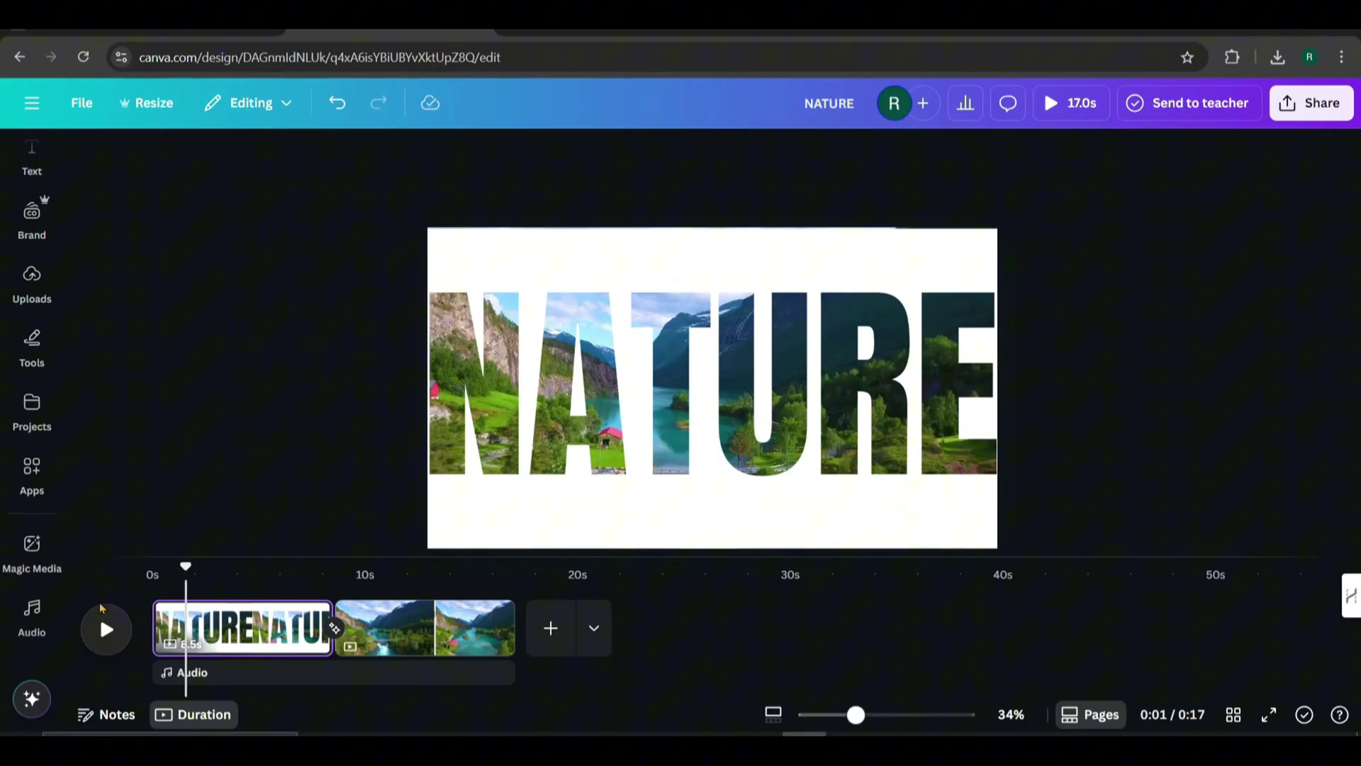
Play the finished NATURE intro from the start.
{"action": "left_click", "coordinate": [105, 630]}
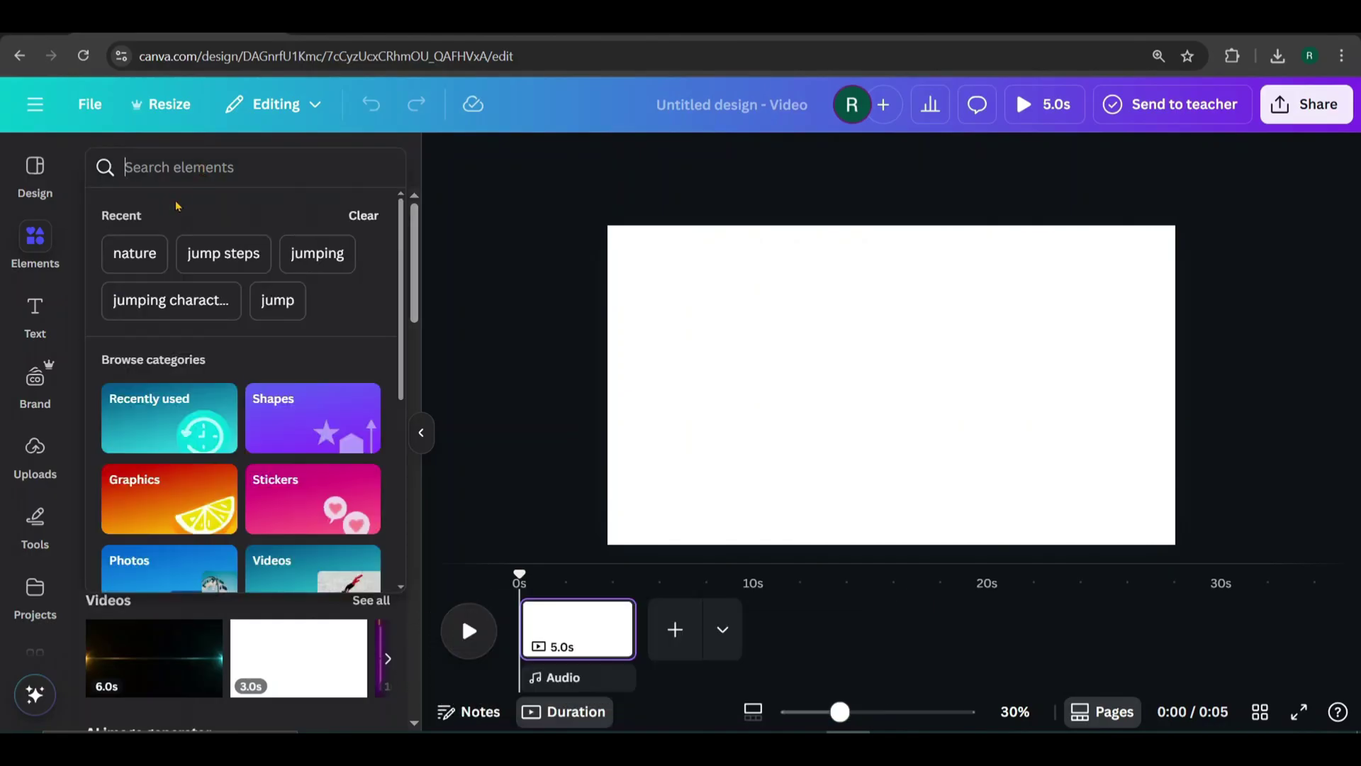
Find nature photos in Elements and set the golden field photo as page 1's background.
{"action": "left_click", "coordinate": [136, 253]}
{"action": "left_click", "coordinate": [328, 214]}
{"action": "scroll", "coordinate": [190, 623], "scroll_direction": "down", "scroll_amount": 3}
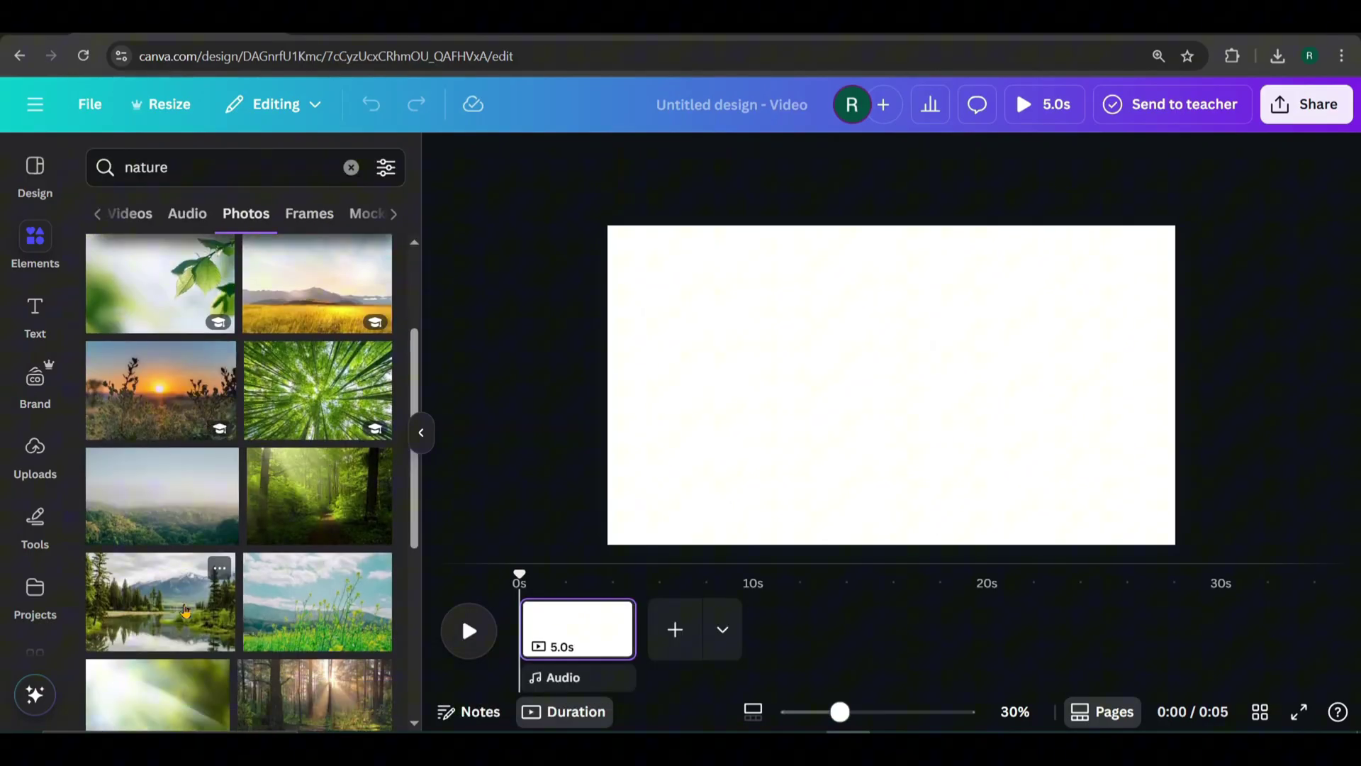
{"action": "scroll", "coordinate": [295, 392], "scroll_direction": "up", "scroll_amount": 1}
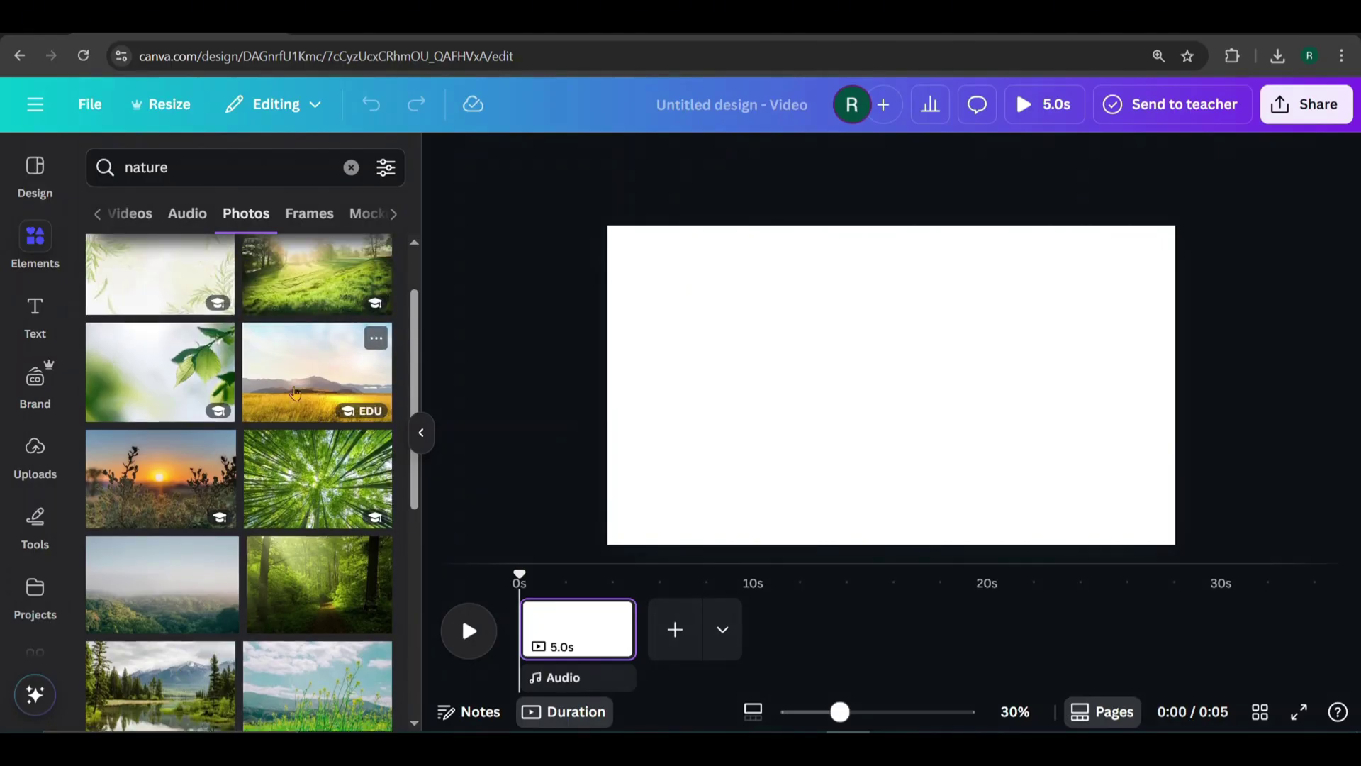
{"action": "left_click", "coordinate": [297, 388]}
{"action": "right_click", "coordinate": [842, 316]}
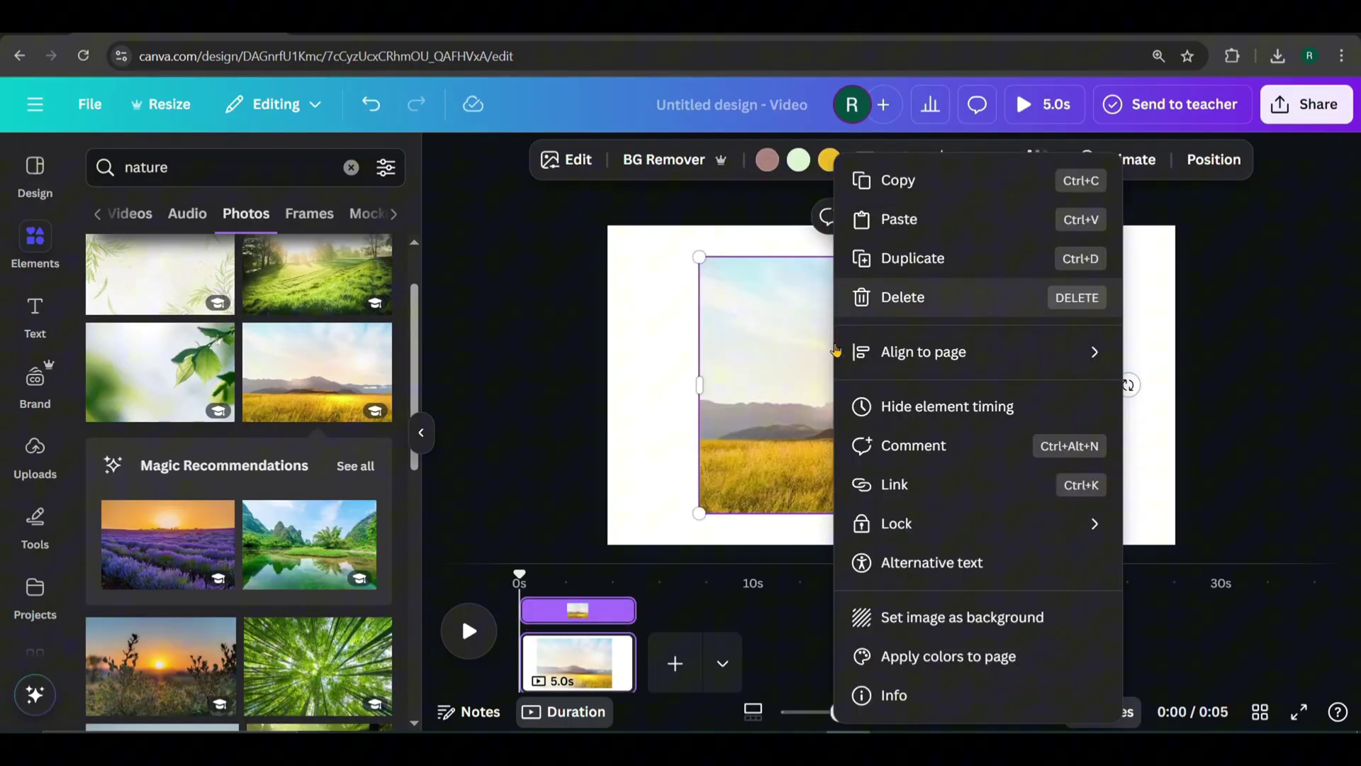
{"action": "left_click", "coordinate": [895, 616]}
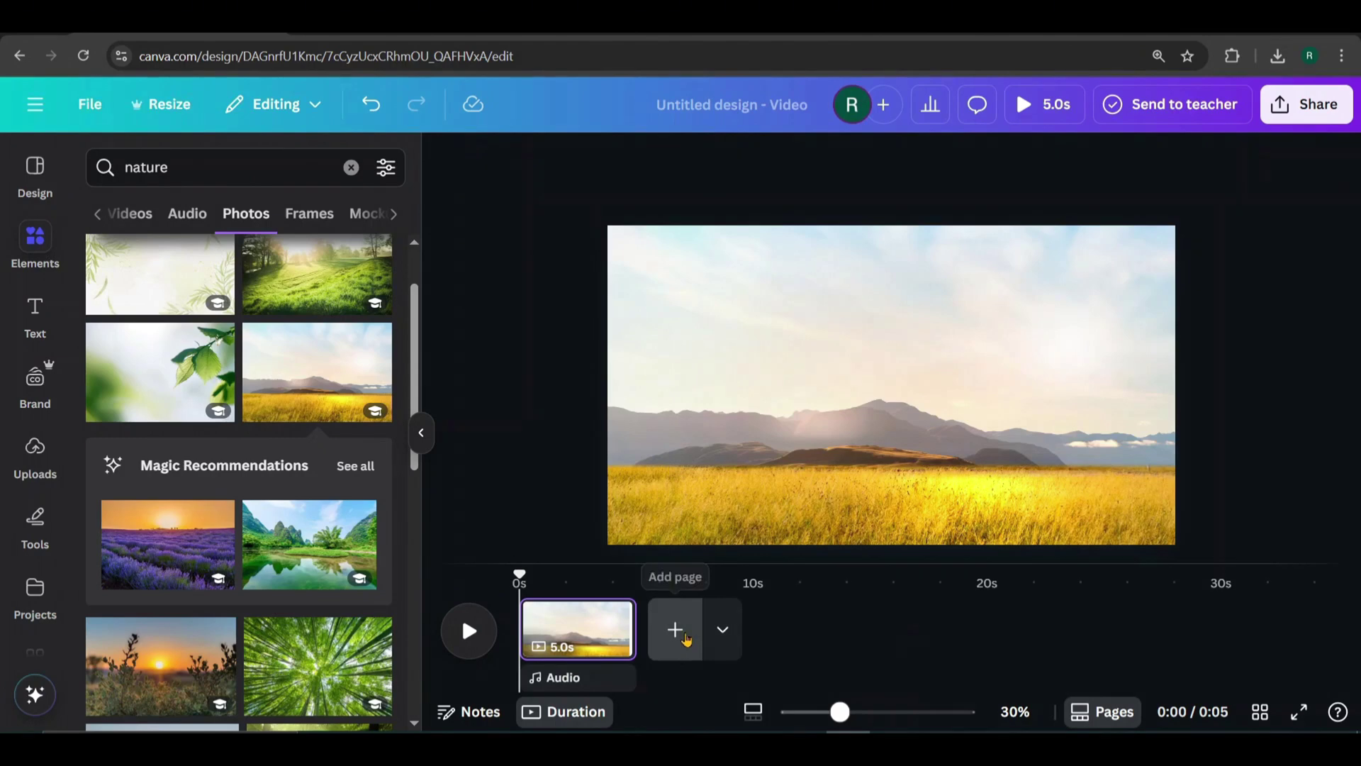
Add four more blank pages to the video.
{"action": "left_click", "coordinate": [686, 638]}
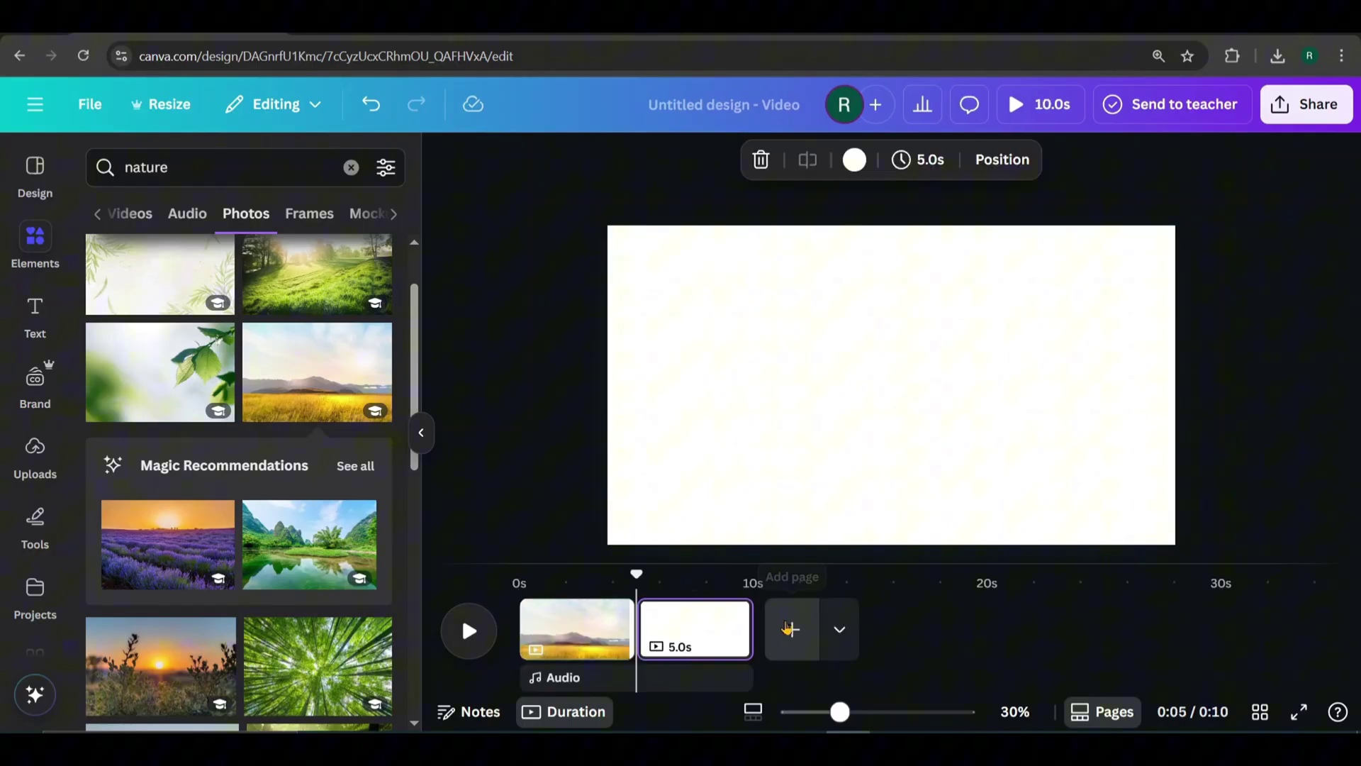
{"action": "left_click", "coordinate": [787, 629]}
{"action": "left_click", "coordinate": [909, 629]}
{"action": "left_click", "coordinate": [1024, 629]}
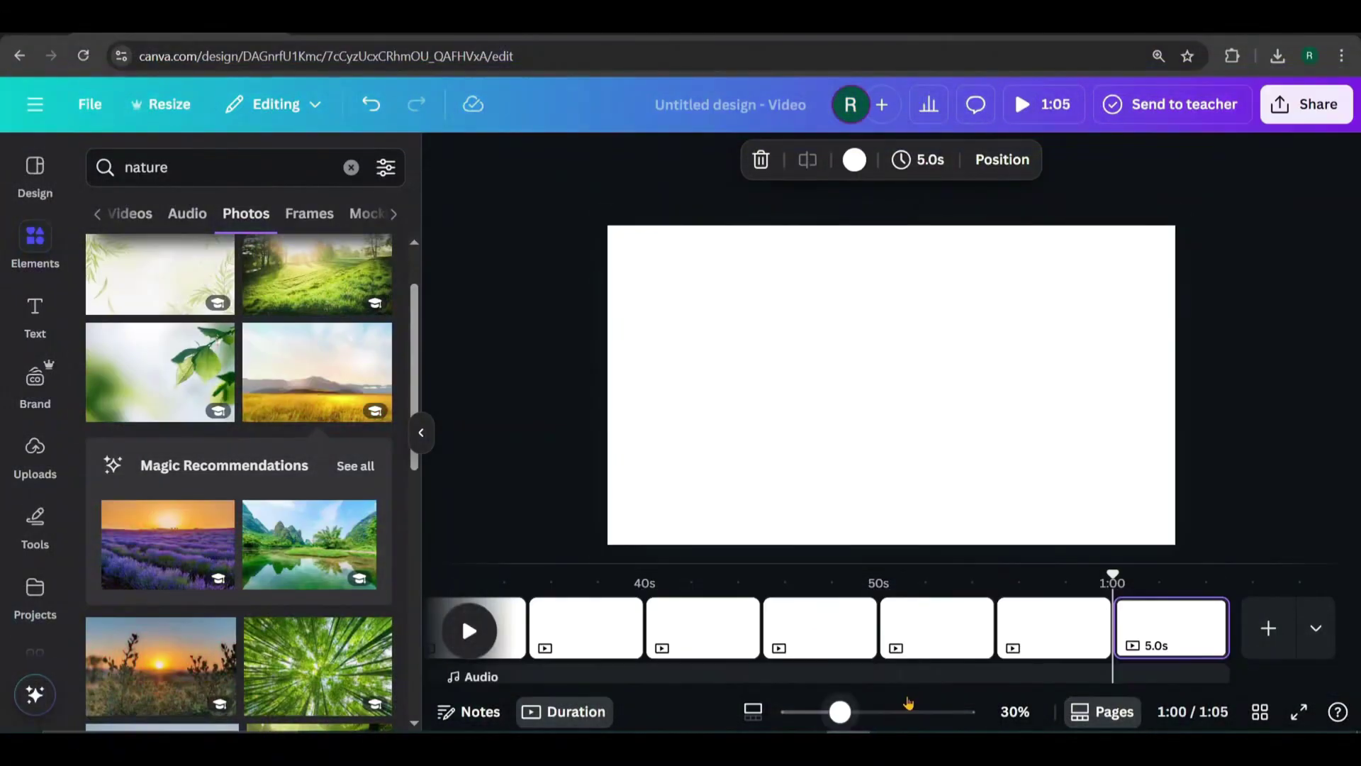
{"action": "left_click_drag", "start_coordinate": [908, 687], "coordinate": [430, 730]}
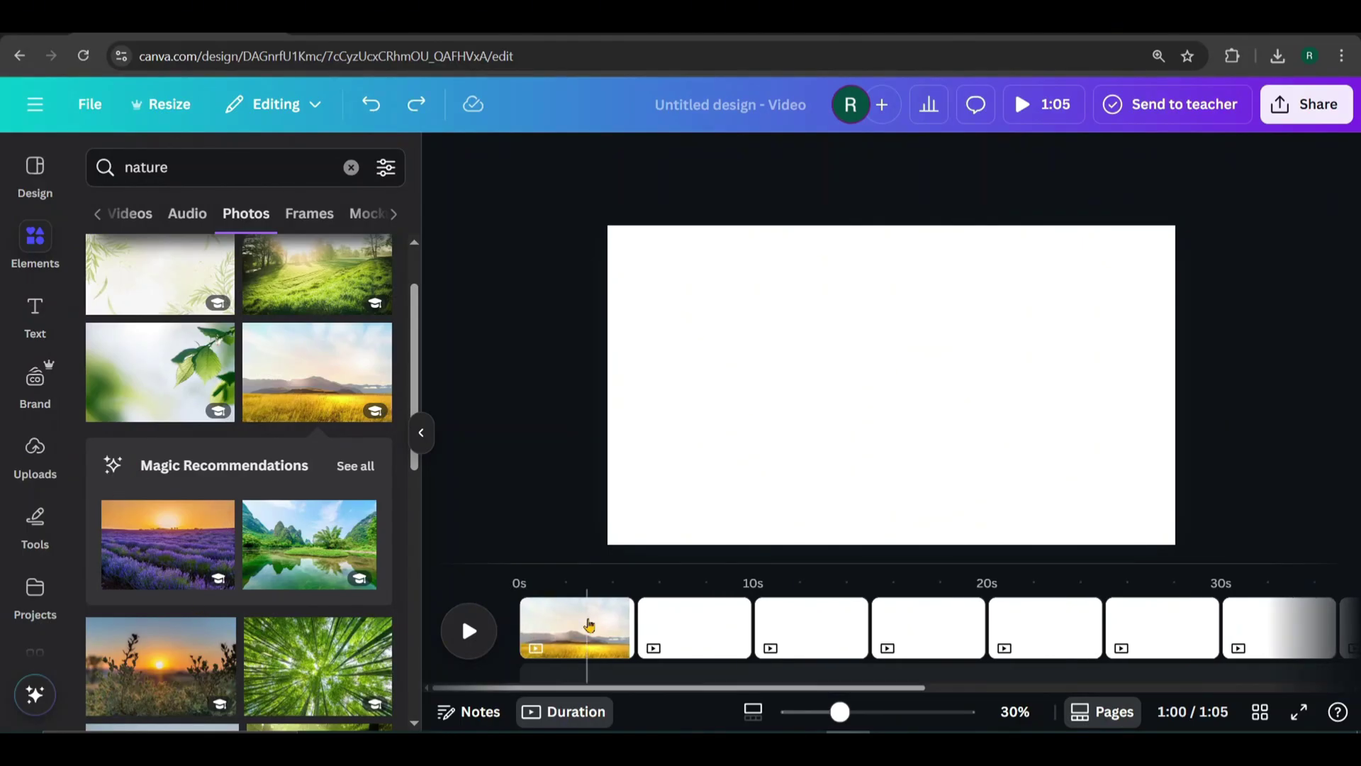
Set the lavender field photo as page 2's background and the green lake as page 3's.
{"action": "left_click", "coordinate": [680, 631]}
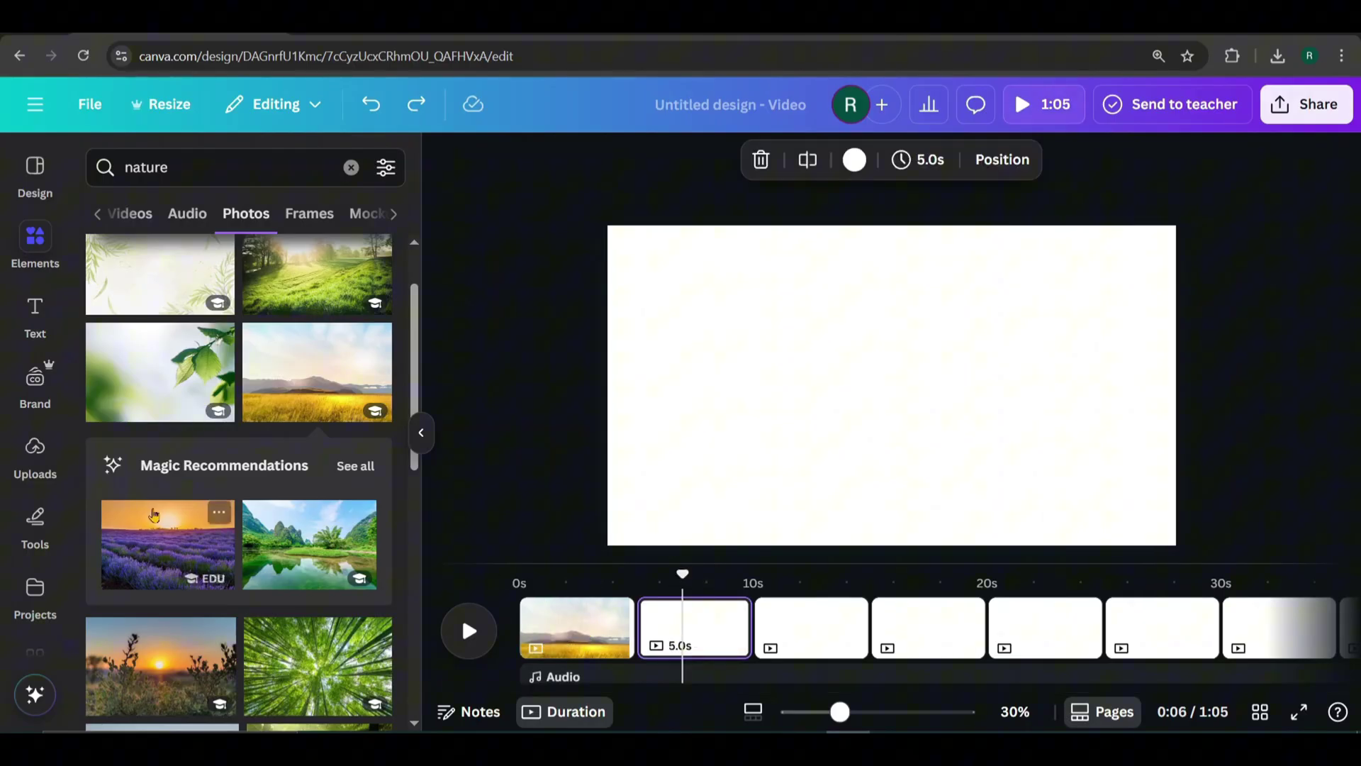
{"action": "left_click", "coordinate": [158, 528]}
{"action": "right_click", "coordinate": [931, 427]}
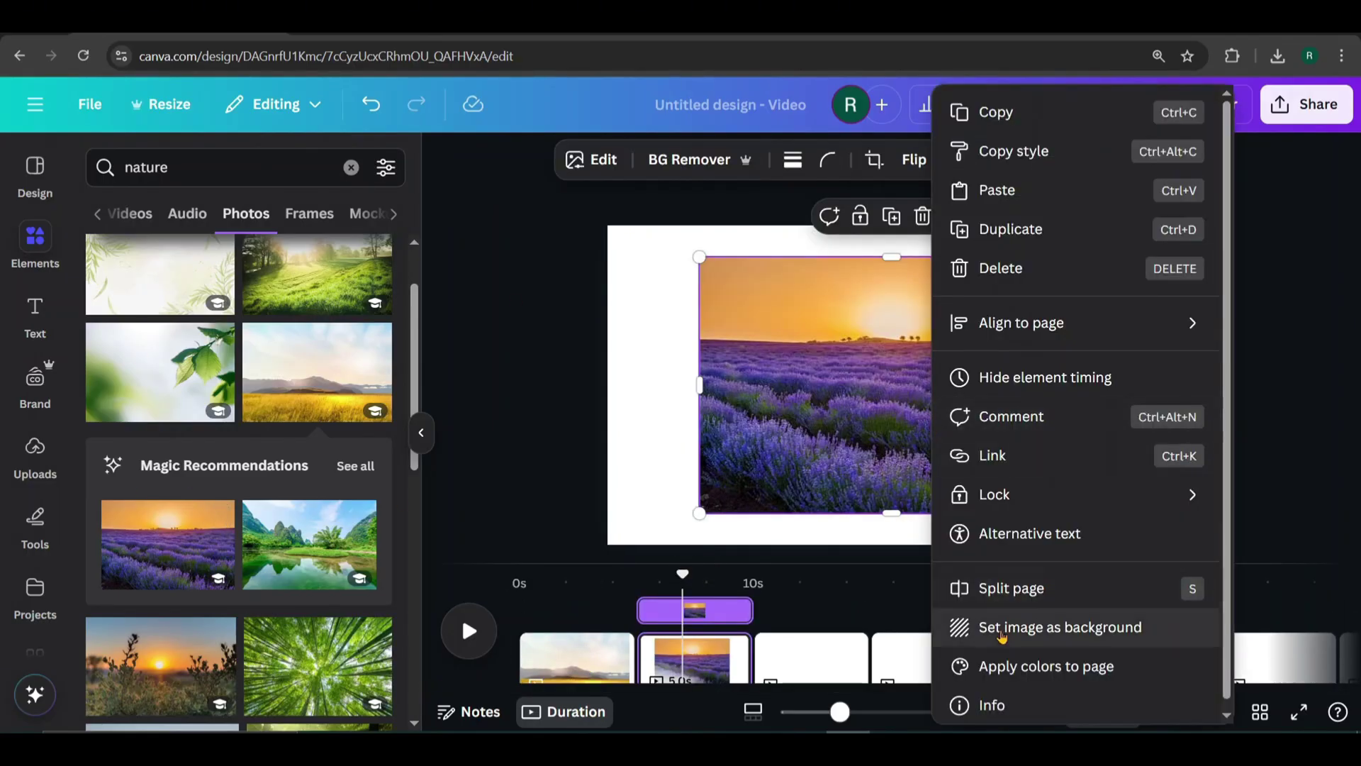
{"action": "left_click", "coordinate": [1000, 627]}
{"action": "left_click", "coordinate": [801, 634]}
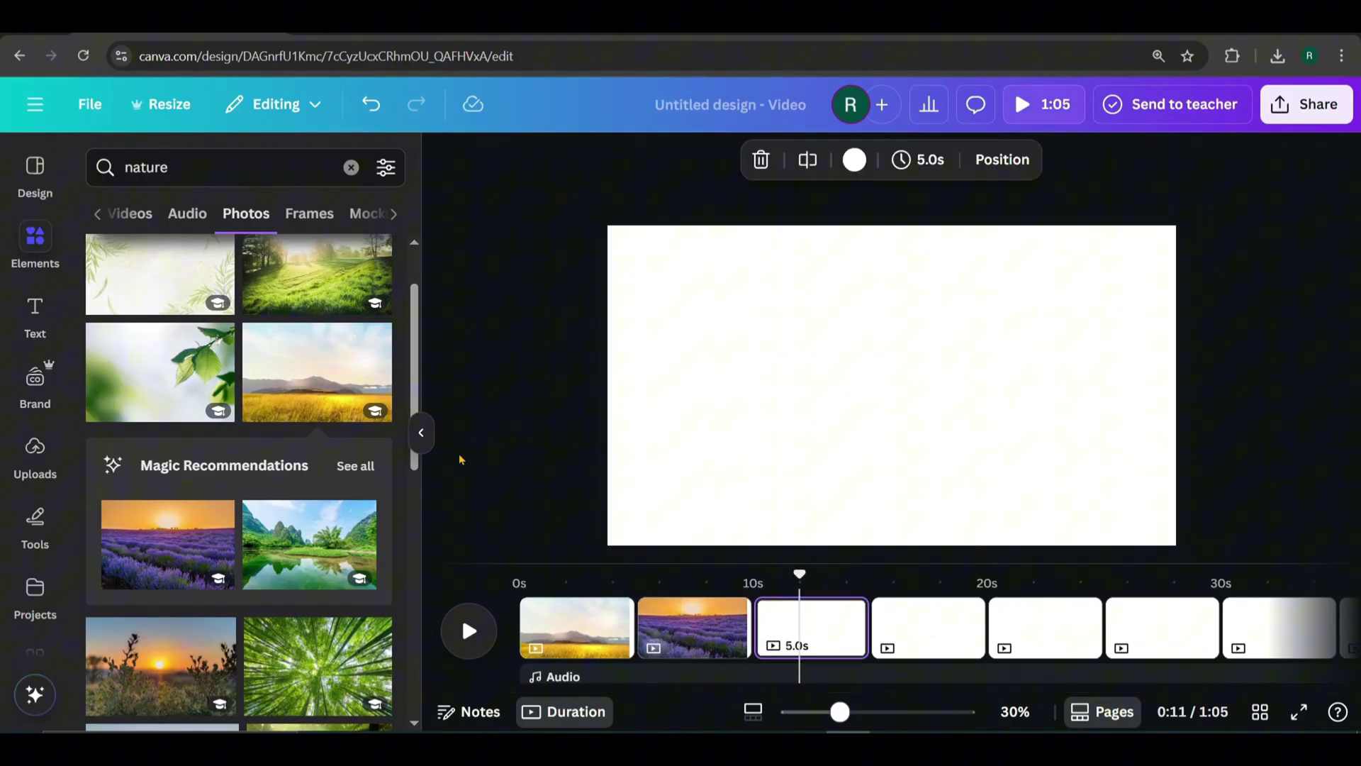
{"action": "left_click", "coordinate": [312, 544]}
{"action": "right_click", "coordinate": [824, 405]}
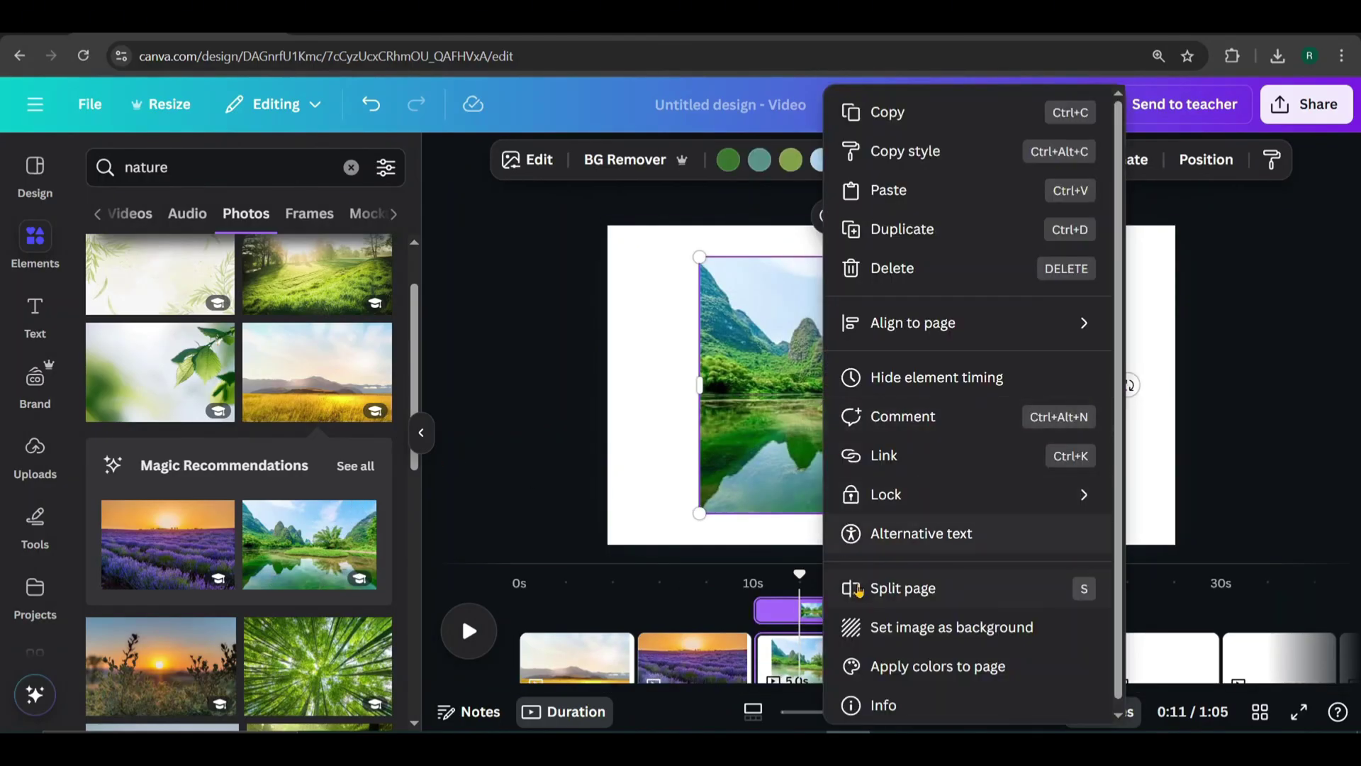
{"action": "left_click", "coordinate": [922, 624]}
Set the bamboo photo as page 4's background and the forest photo as page 5's.
{"action": "left_click", "coordinate": [933, 642]}
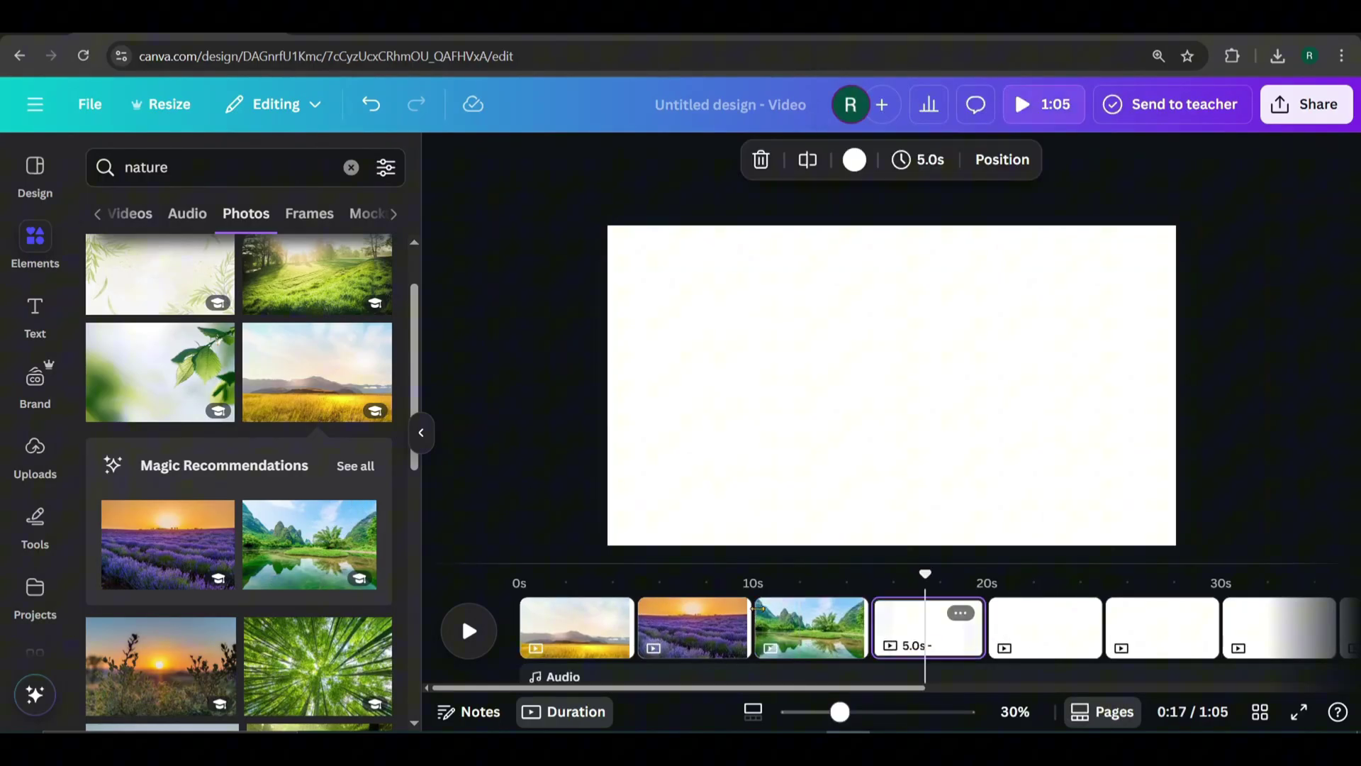
{"action": "left_click", "coordinate": [318, 667]}
{"action": "right_click", "coordinate": [866, 435]}
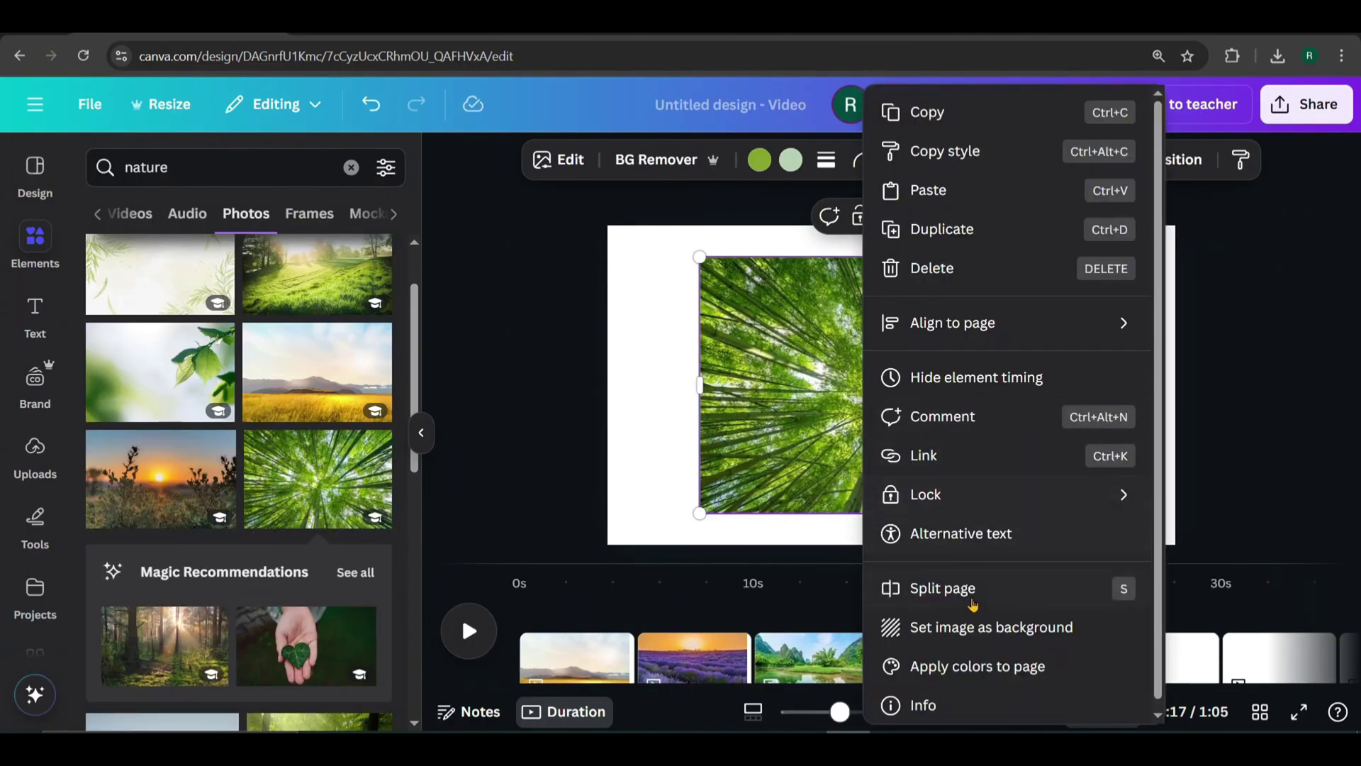
{"action": "left_click", "coordinate": [964, 623]}
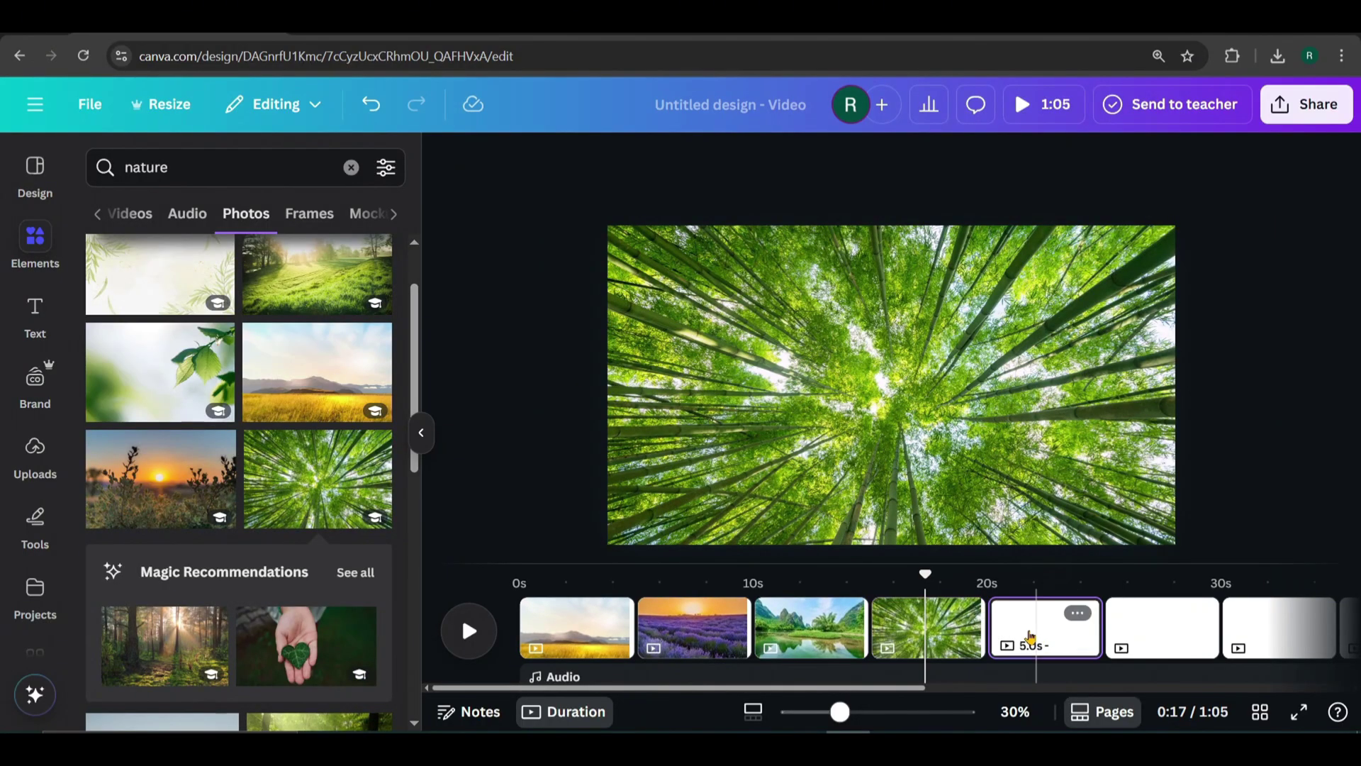
{"action": "left_click", "coordinate": [1042, 628]}
{"action": "left_click", "coordinate": [164, 645]}
{"action": "right_click", "coordinate": [759, 421]}
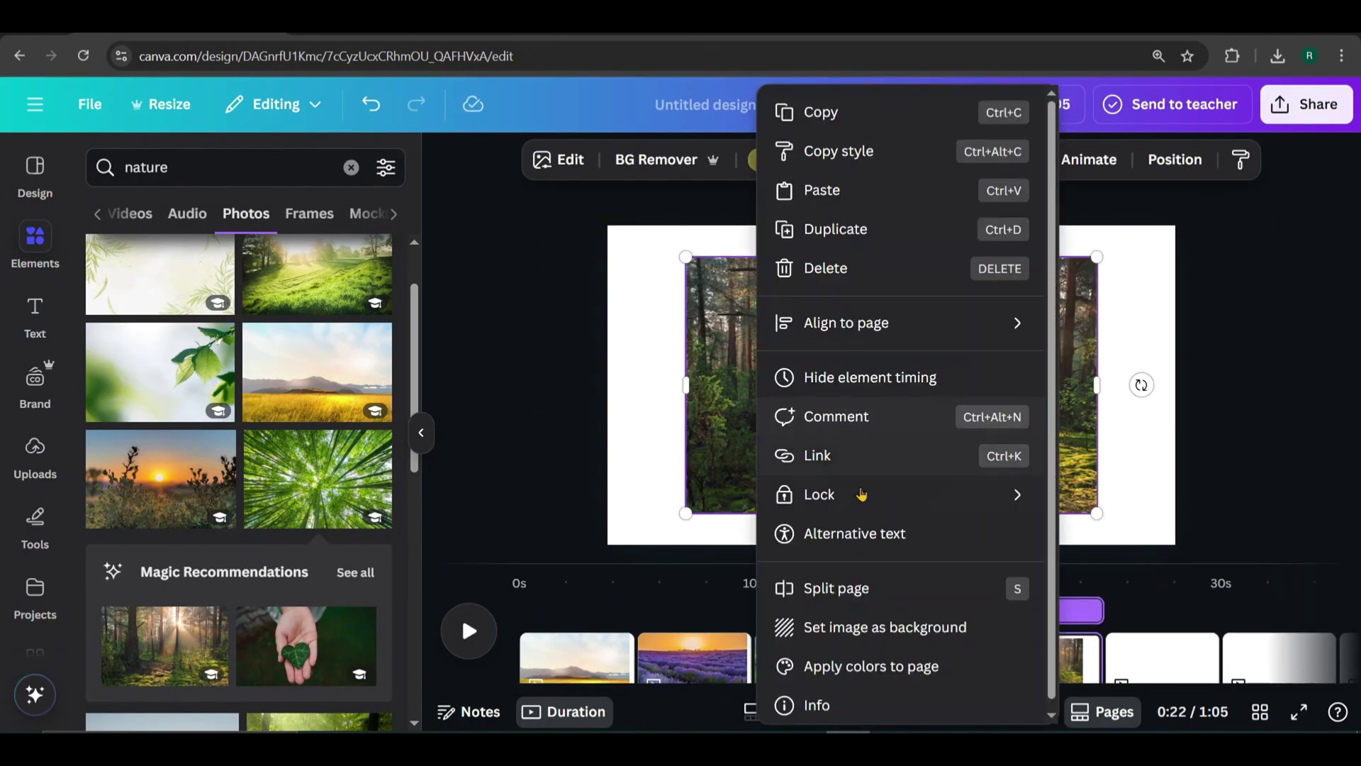
{"action": "left_click", "coordinate": [866, 626]}
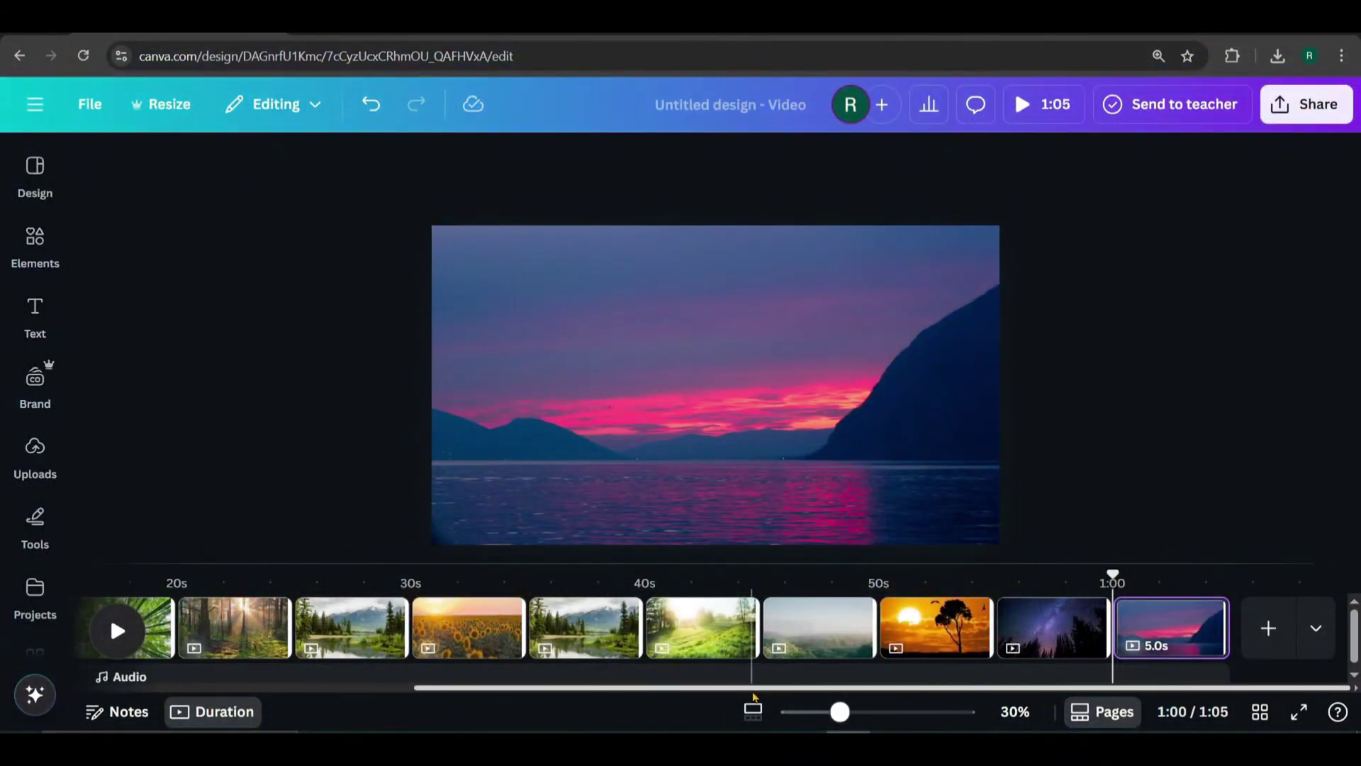
{"action": "left_click_drag", "start_coordinate": [730, 705], "coordinate": [344, 709]}
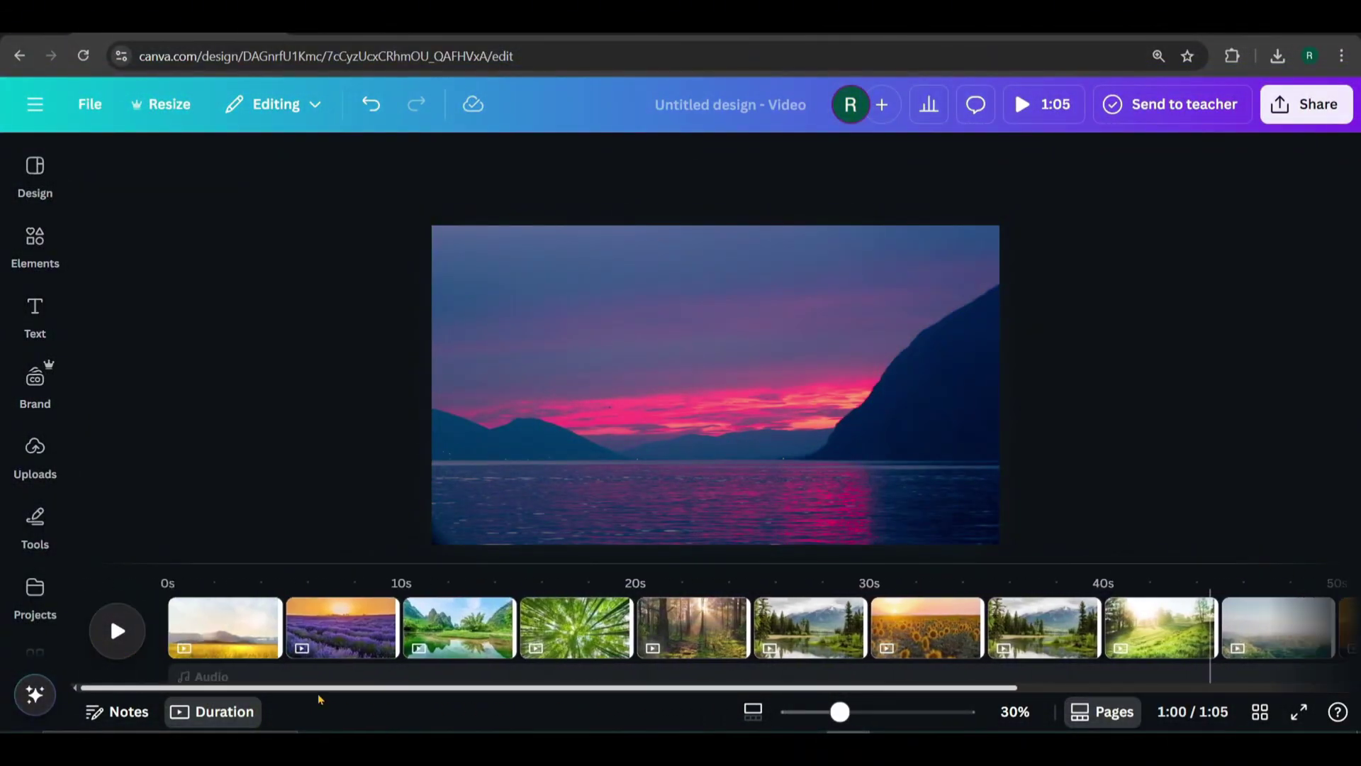
{"action": "mouse_move", "coordinate": [434, 707]}
{"action": "left_mouse_down"}
{"action": "mouse_move", "coordinate": [974, 711]}
{"action": "mouse_move", "coordinate": [456, 713]}
{"action": "left_mouse_up"}
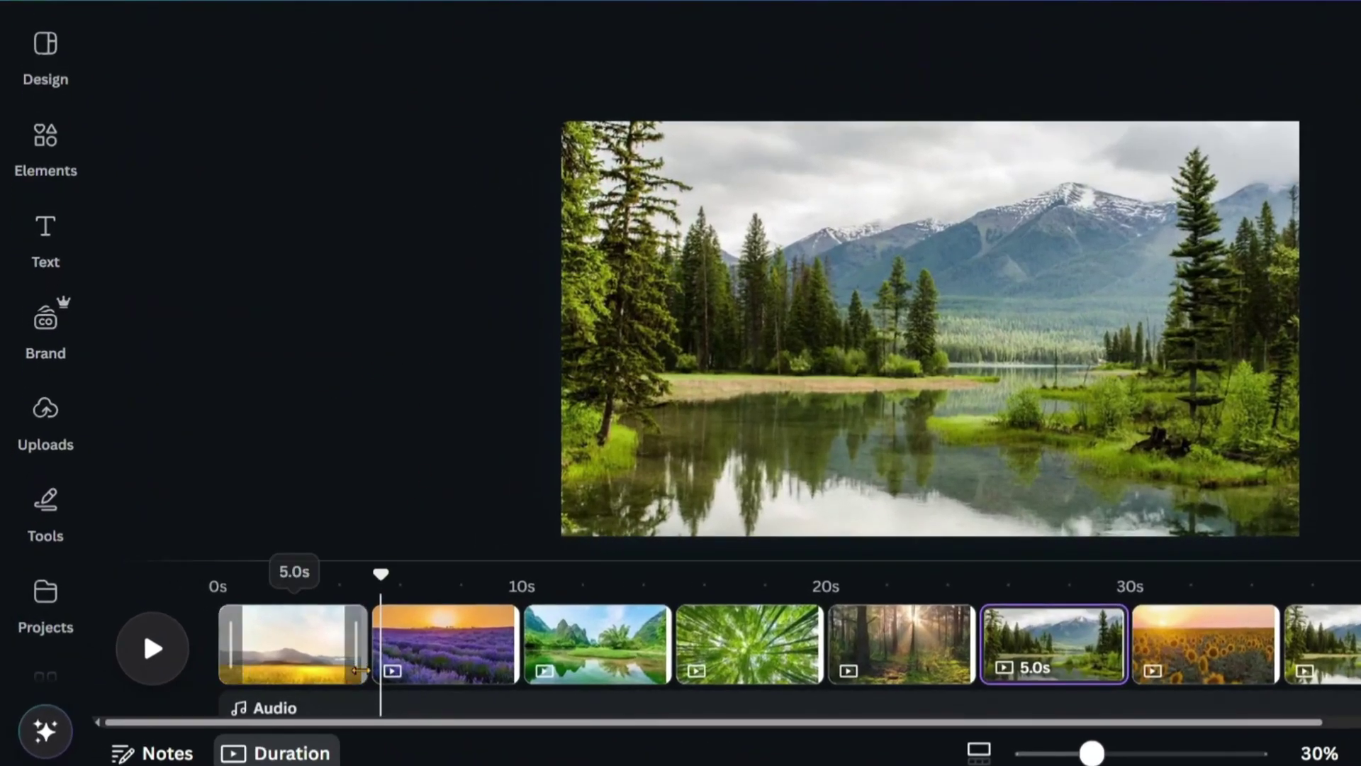
Apply a 0.4-second Stack transition between all pages of the slideshow.
{"action": "mouse_move", "coordinate": [324, 664]}
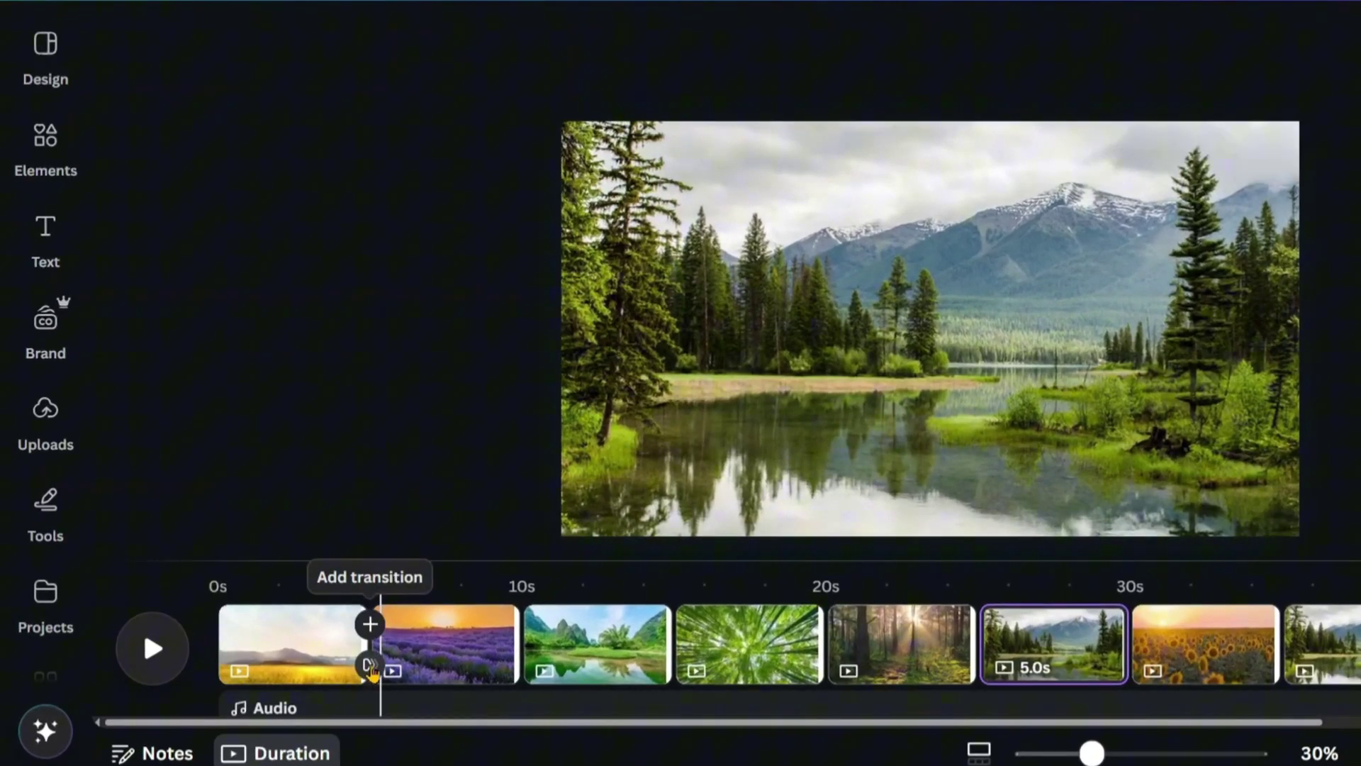
{"action": "left_click", "coordinate": [369, 666]}
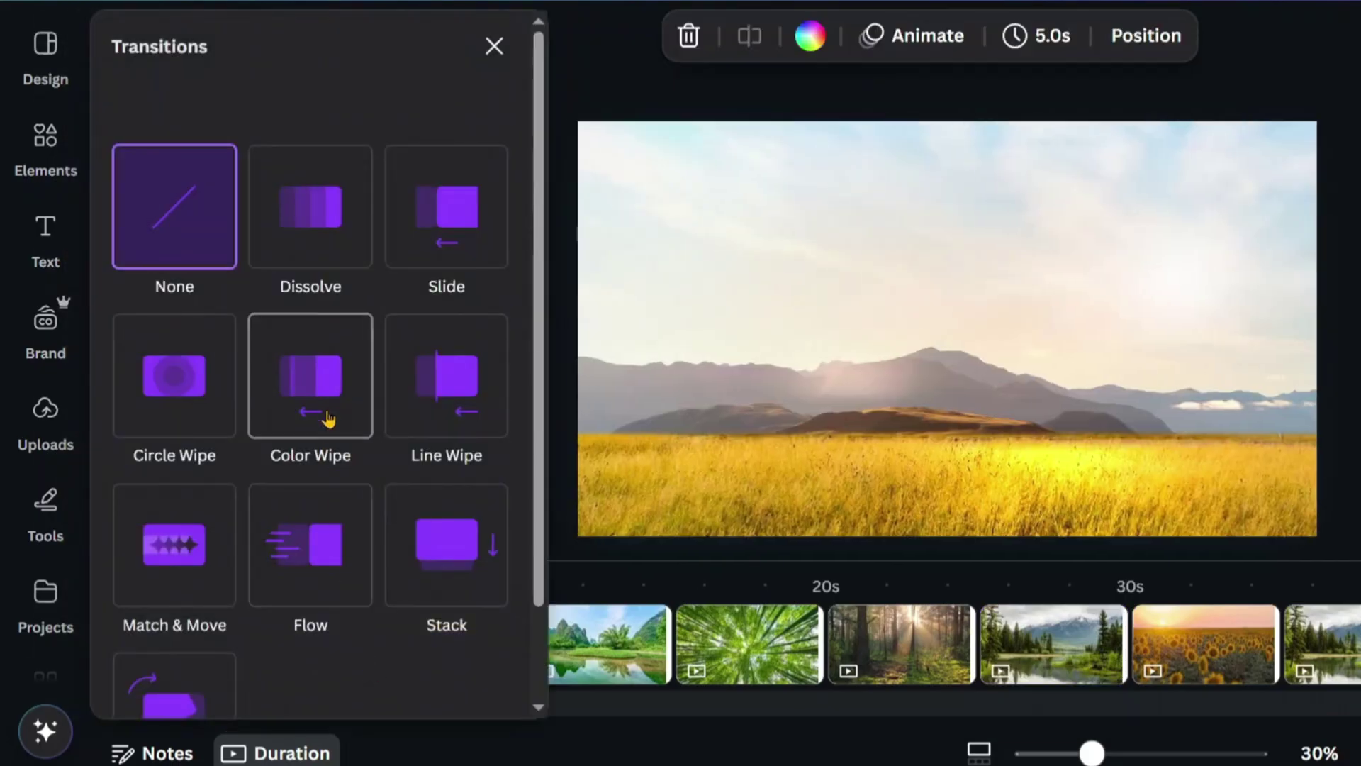
{"action": "scroll", "coordinate": [341, 419], "scroll_direction": "down", "scroll_amount": 2}
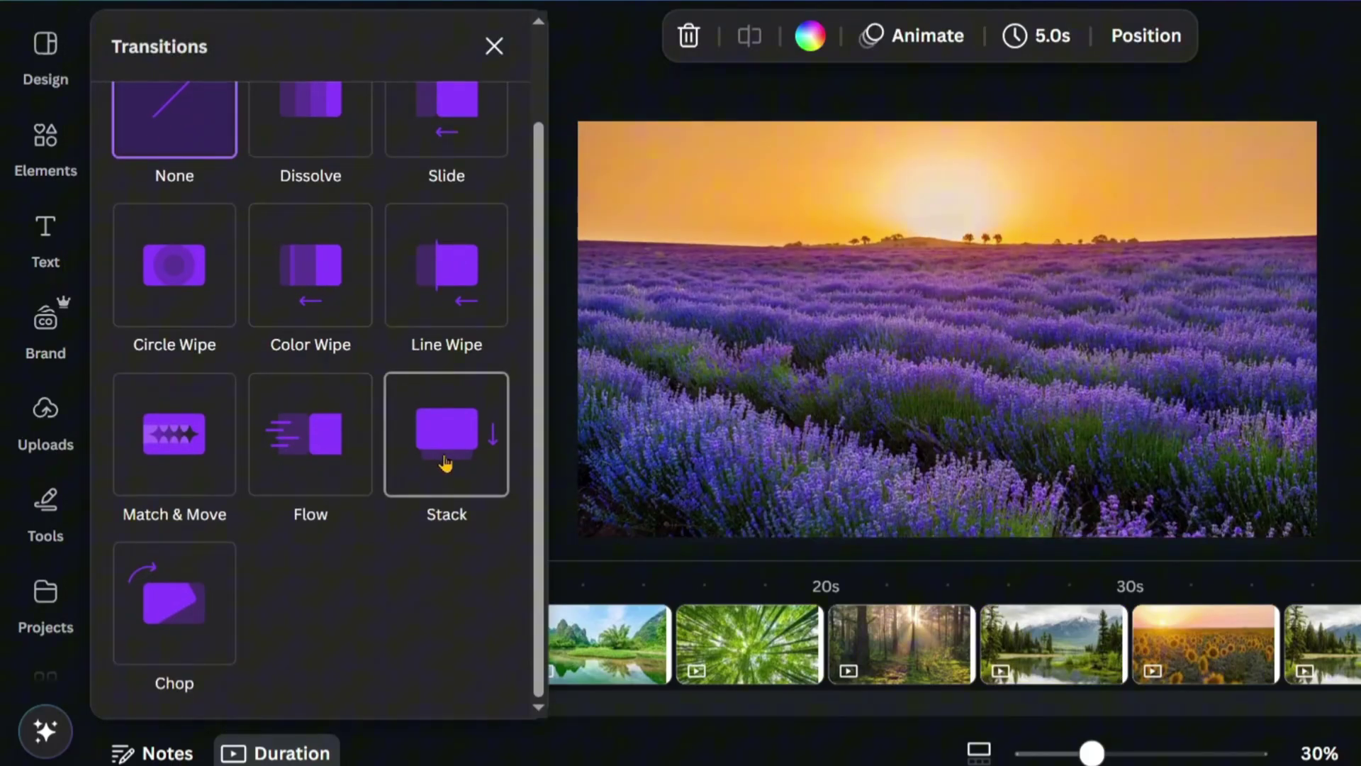
{"action": "left_click", "coordinate": [445, 462]}
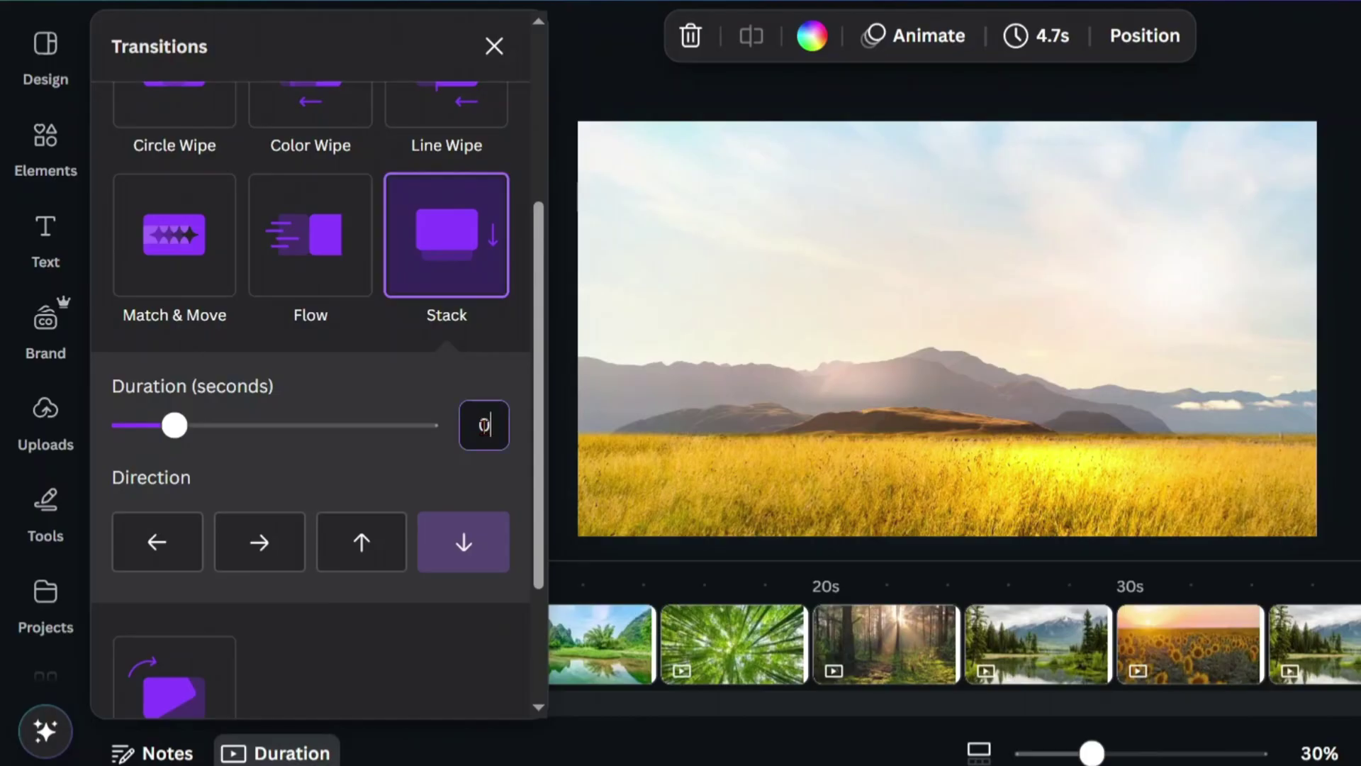
{"action": "scroll", "coordinate": [374, 435], "scroll_direction": "down", "scroll_amount": 3}
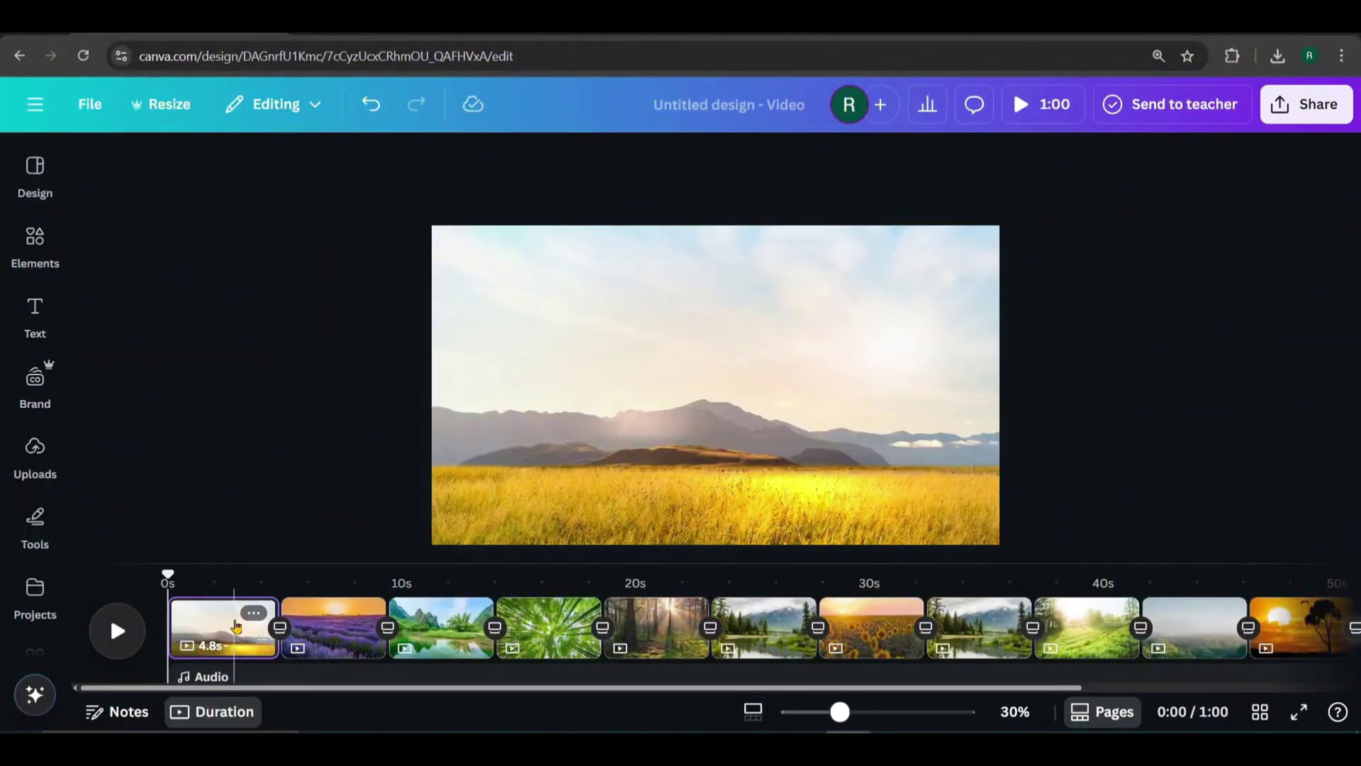
Apply a 1.0-second duration to all pages and preview the slideshow.
{"action": "left_click", "coordinate": [240, 619]}
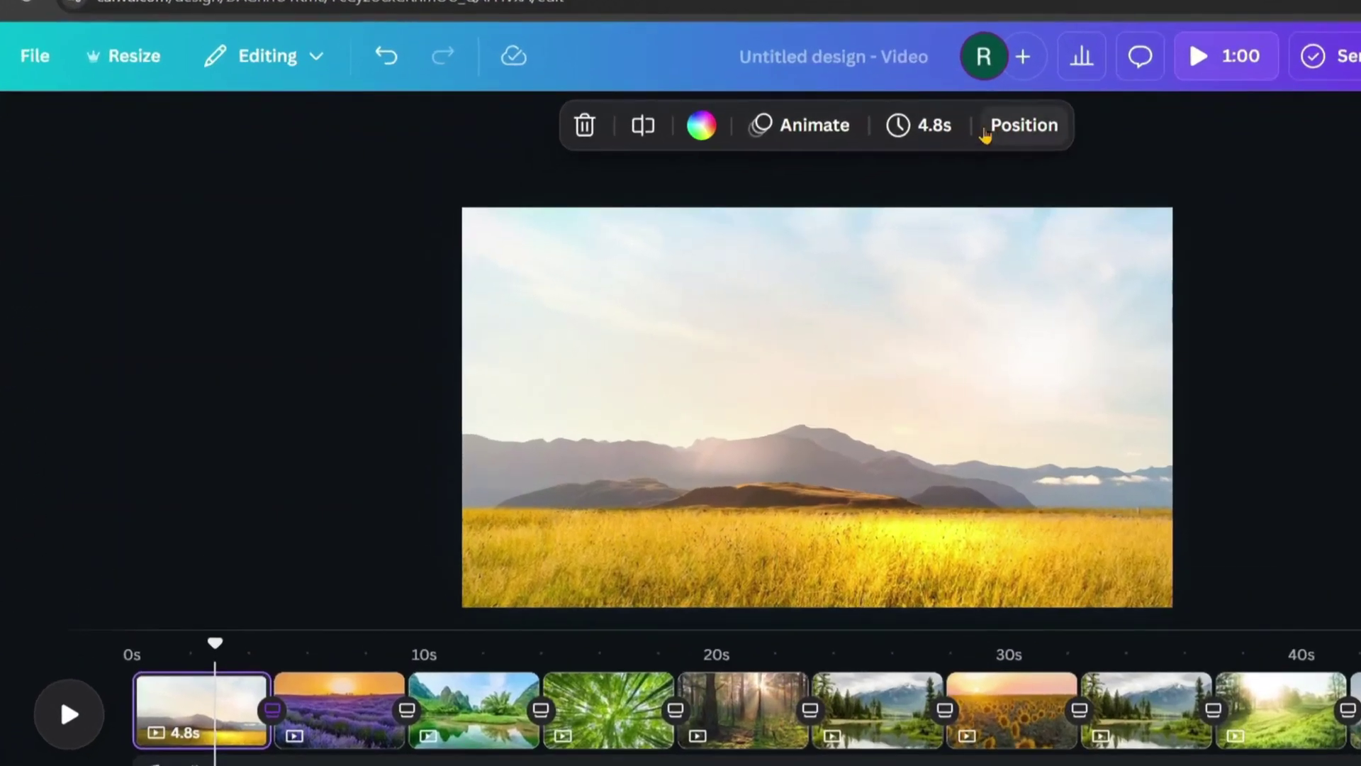
{"action": "left_click", "coordinate": [929, 130]}
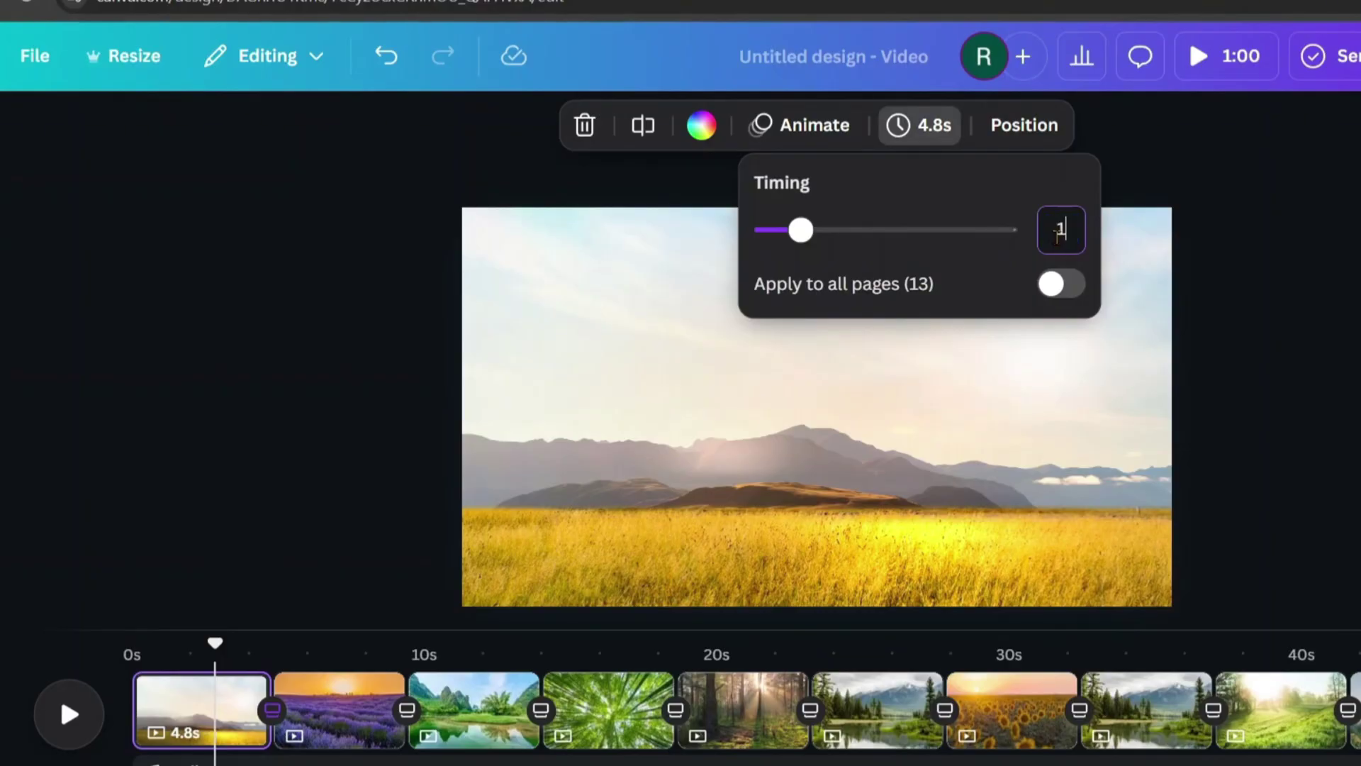
{"action": "left_click", "coordinate": [1060, 286]}
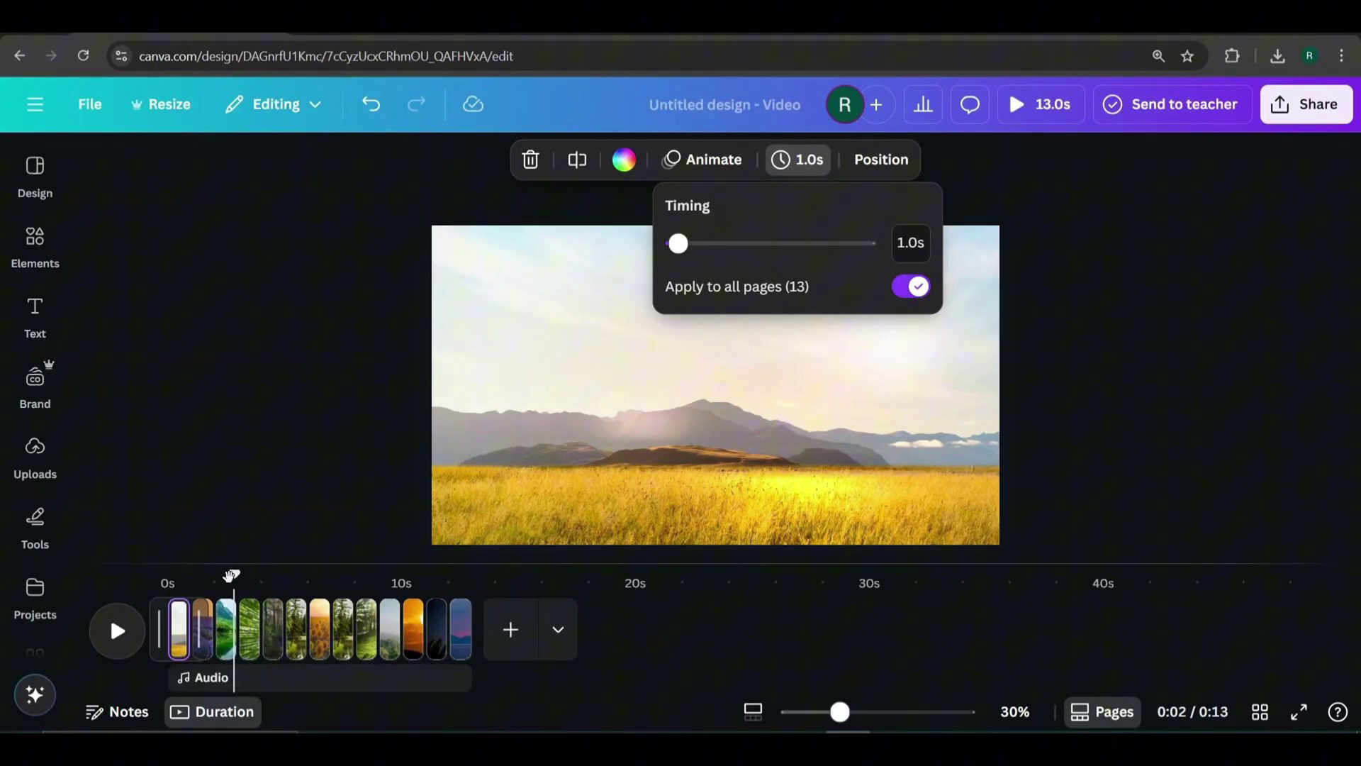
{"action": "left_click", "coordinate": [213, 590]}
{"action": "left_click", "coordinate": [169, 589]}
{"action": "left_click", "coordinate": [113, 633]}
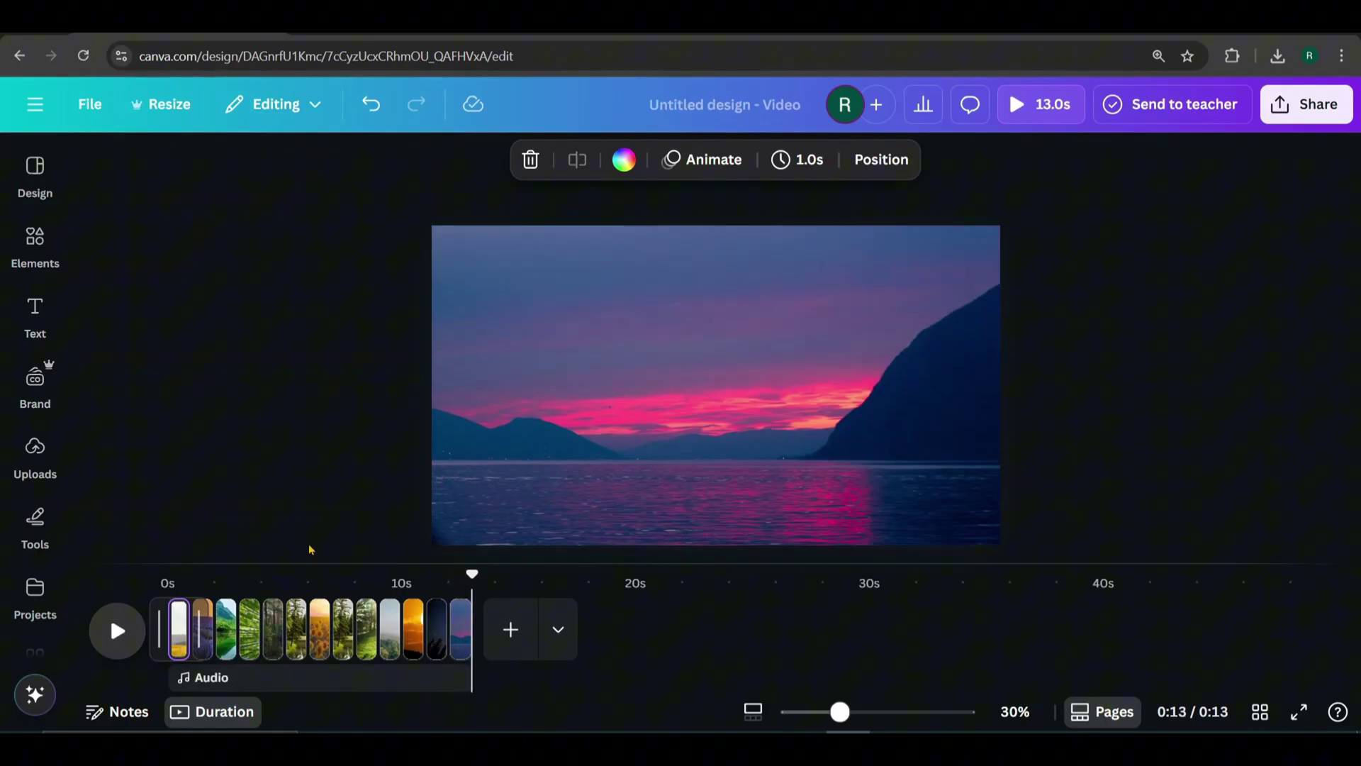
Shorten every page to 0.8 seconds and play the shortened slideshow.
{"action": "left_click", "coordinate": [344, 629]}
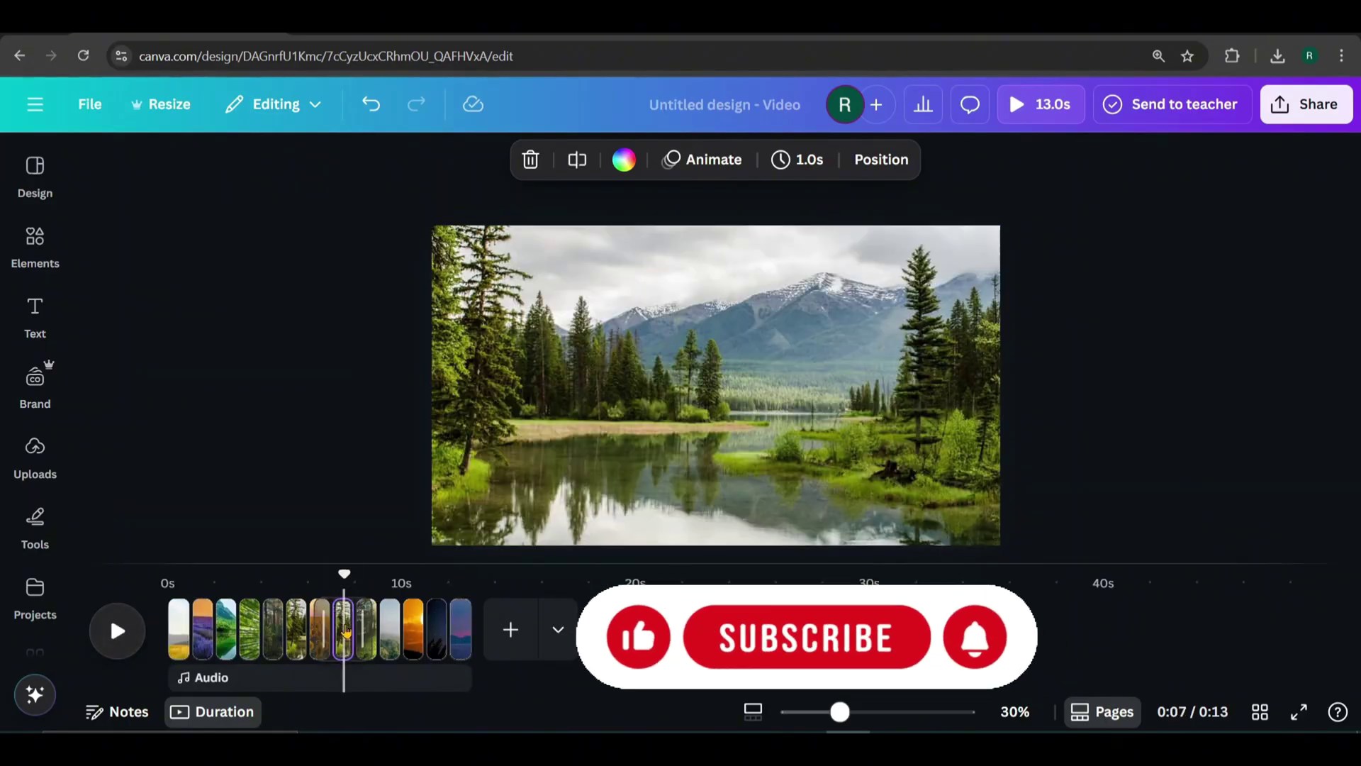
{"action": "left_click", "coordinate": [798, 158]}
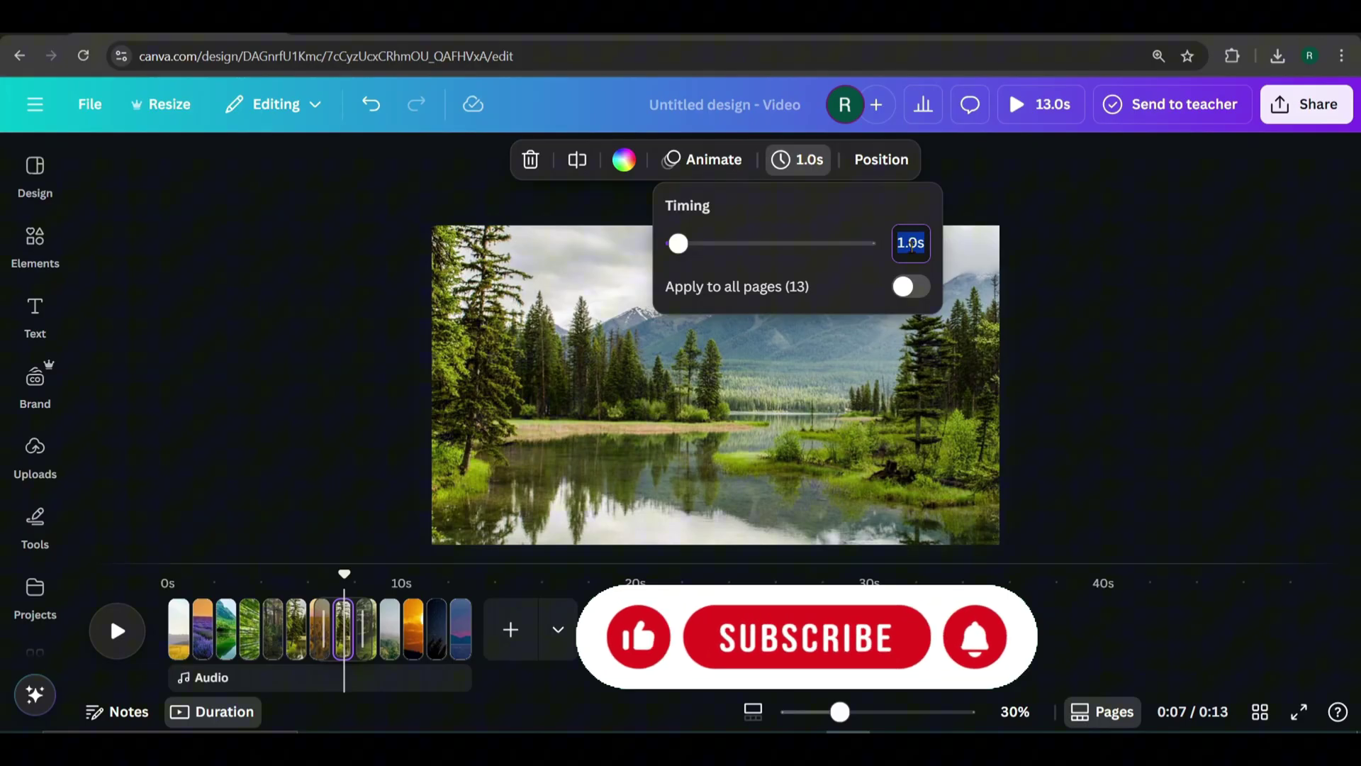
{"action": "type", "text": "0.6"}
{"action": "left_click", "coordinate": [911, 287]}
{"action": "left_click", "coordinate": [84, 640]}
{"action": "left_click", "coordinate": [111, 632]}
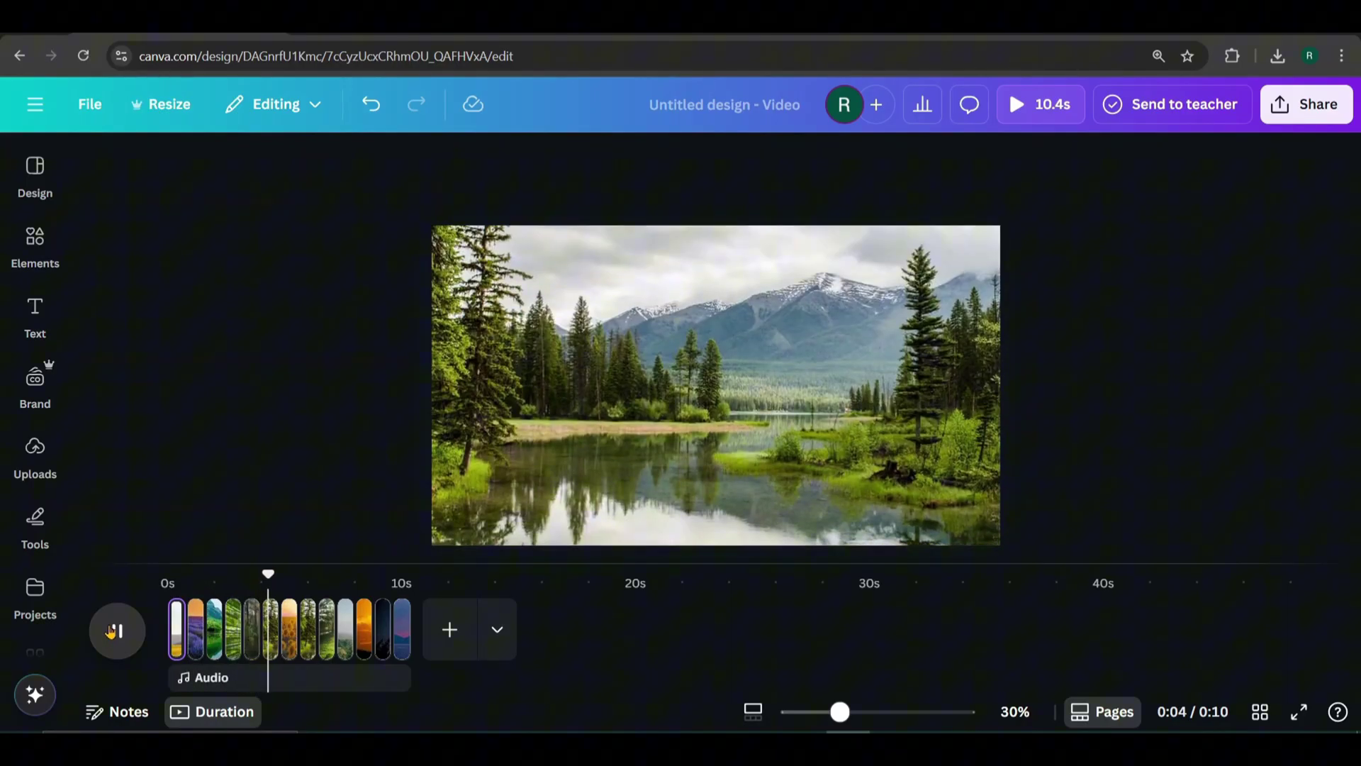
{"action": "left_click", "coordinate": [111, 631]}
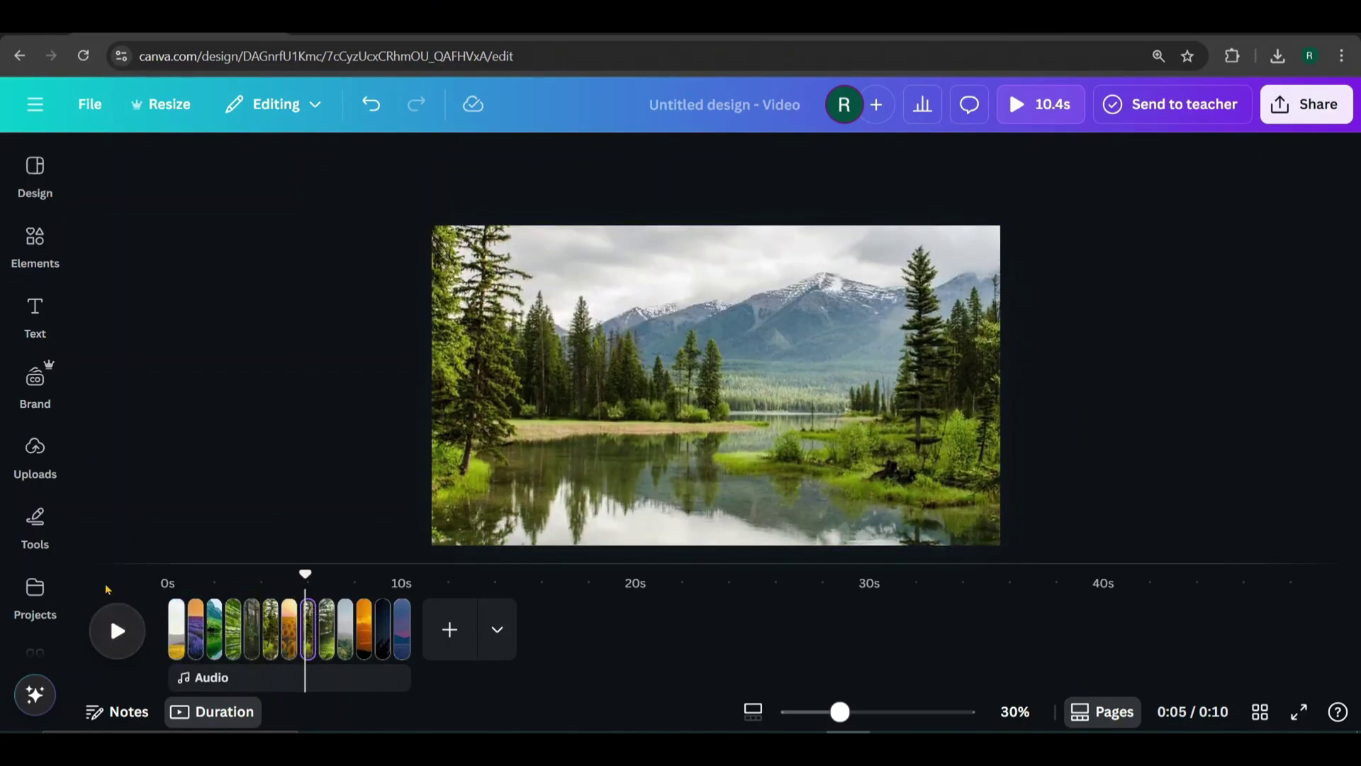
Select all 13 slideshow pages on the timeline.
{"action": "left_click", "coordinate": [175, 641]}
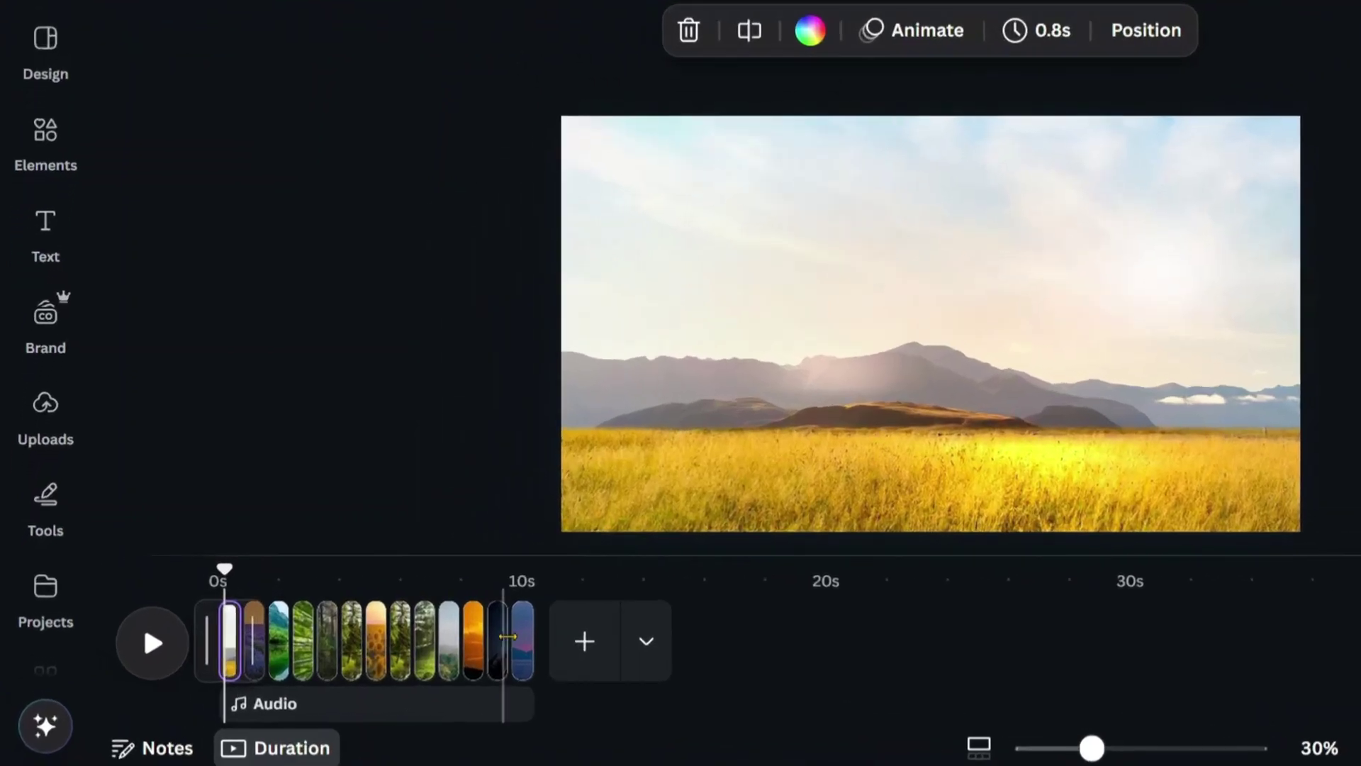
{"action": "left_click", "coordinate": [523, 651], "text": "shift"}
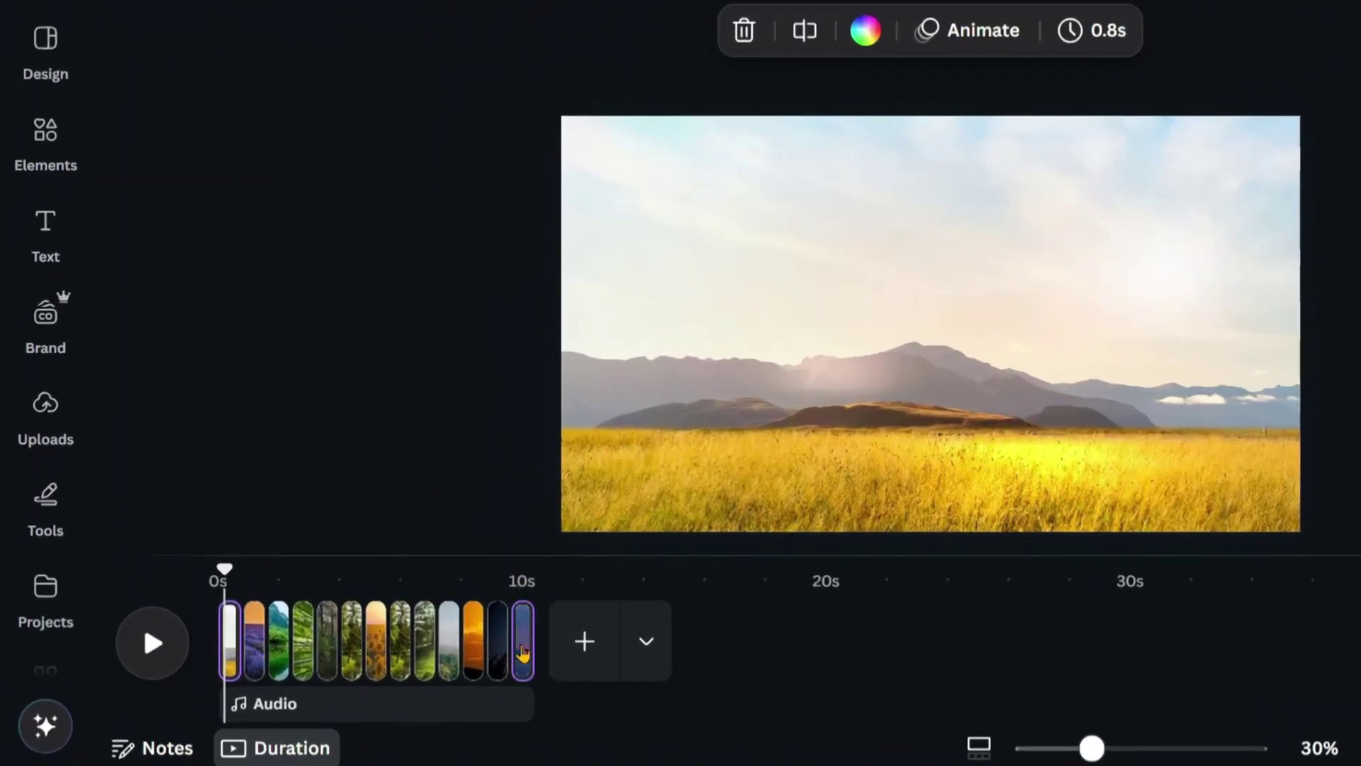
{"action": "left_click", "coordinate": [498, 642], "text": "shift"}
{"action": "left_click", "coordinate": [474, 642], "text": "shift"}
{"action": "left_click", "coordinate": [449, 641], "text": "shift"}
{"action": "left_click", "coordinate": [425, 641], "text": "shift"}
{"action": "left_click", "coordinate": [401, 642], "text": "shift"}
{"action": "left_click", "coordinate": [377, 642], "text": "shift"}
{"action": "left_click", "coordinate": [352, 642], "text": "shift"}
{"action": "left_click", "coordinate": [328, 642], "text": "shift"}
{"action": "left_click", "coordinate": [295, 656], "text": "shift"}
{"action": "left_click", "coordinate": [278, 651], "text": "shift"}
{"action": "left_click", "coordinate": [254, 651], "text": "shift"}
Duplicate the 13 selected pages twice, making 39 pages.
{"action": "right_click", "coordinate": [256, 651]}
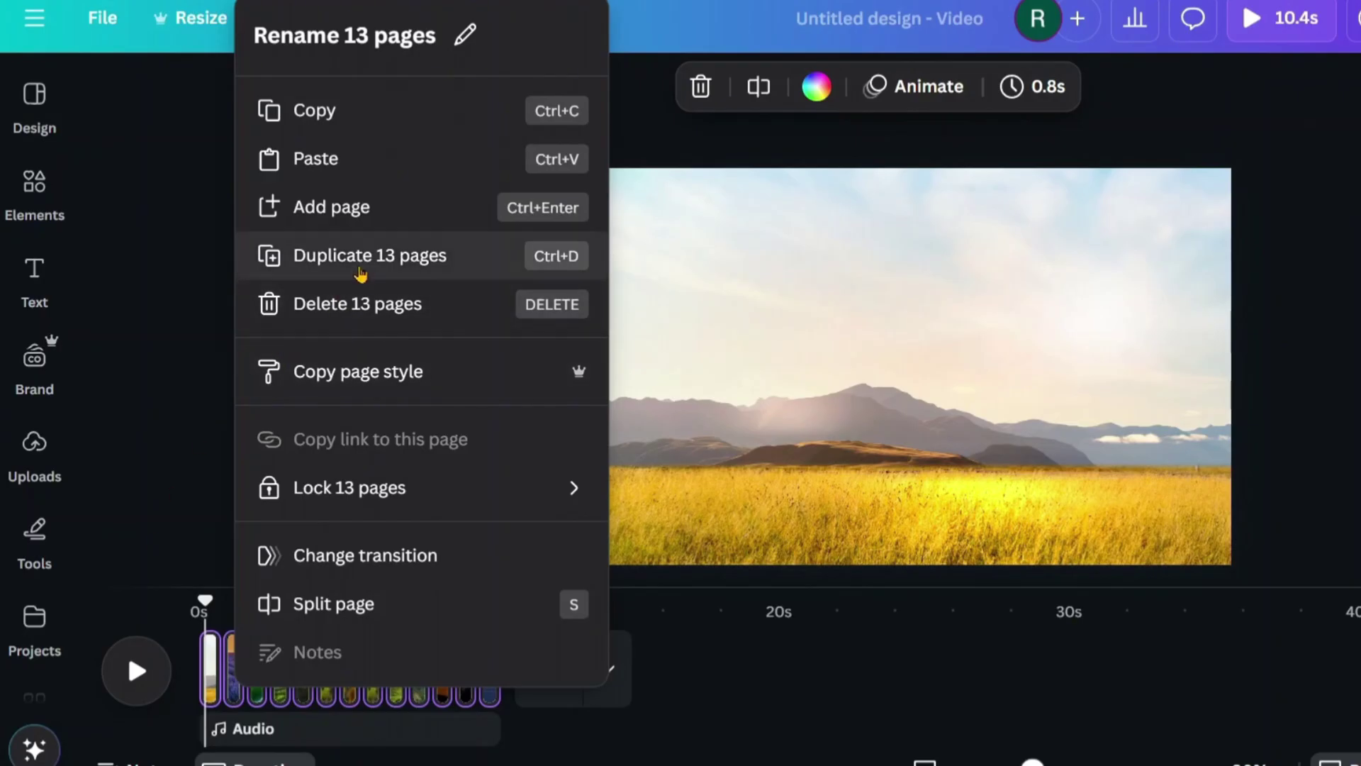
{"action": "left_click", "coordinate": [363, 257]}
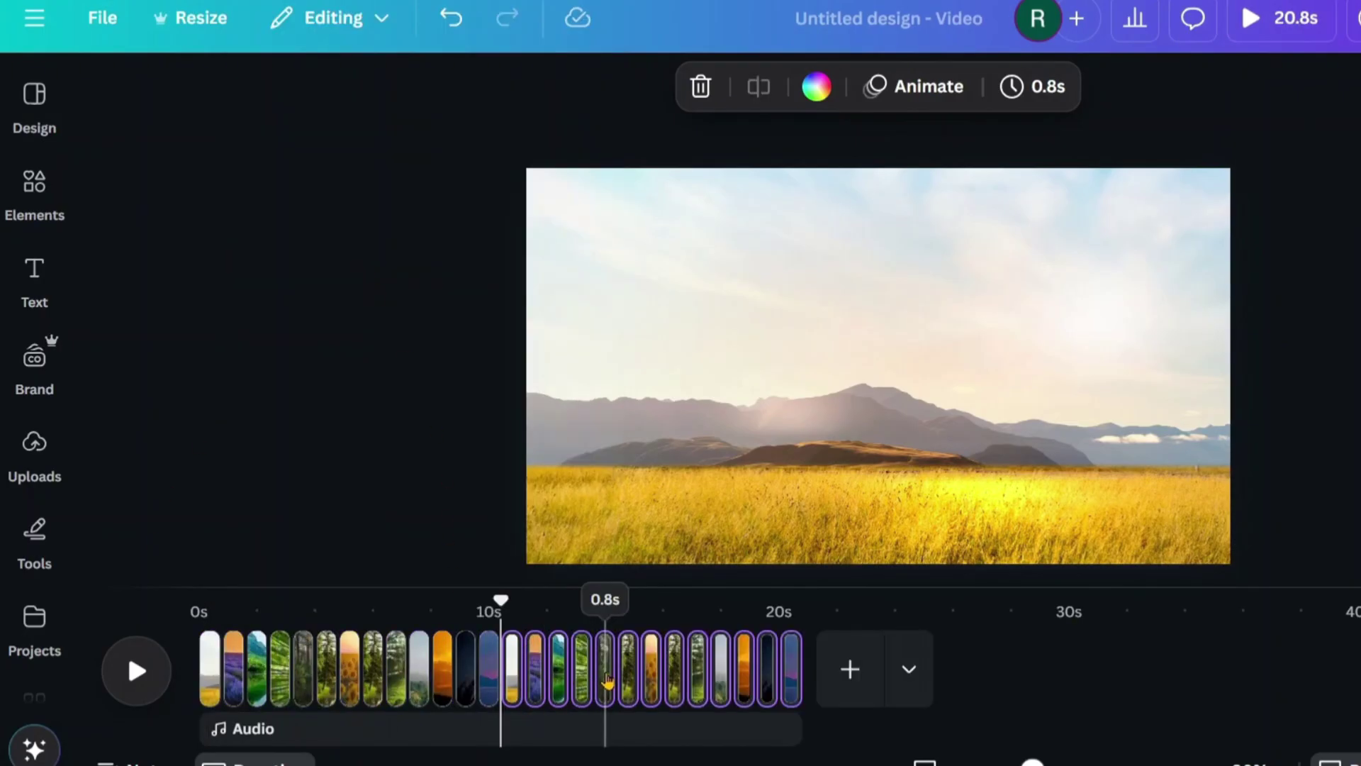
{"action": "right_click", "coordinate": [608, 680]}
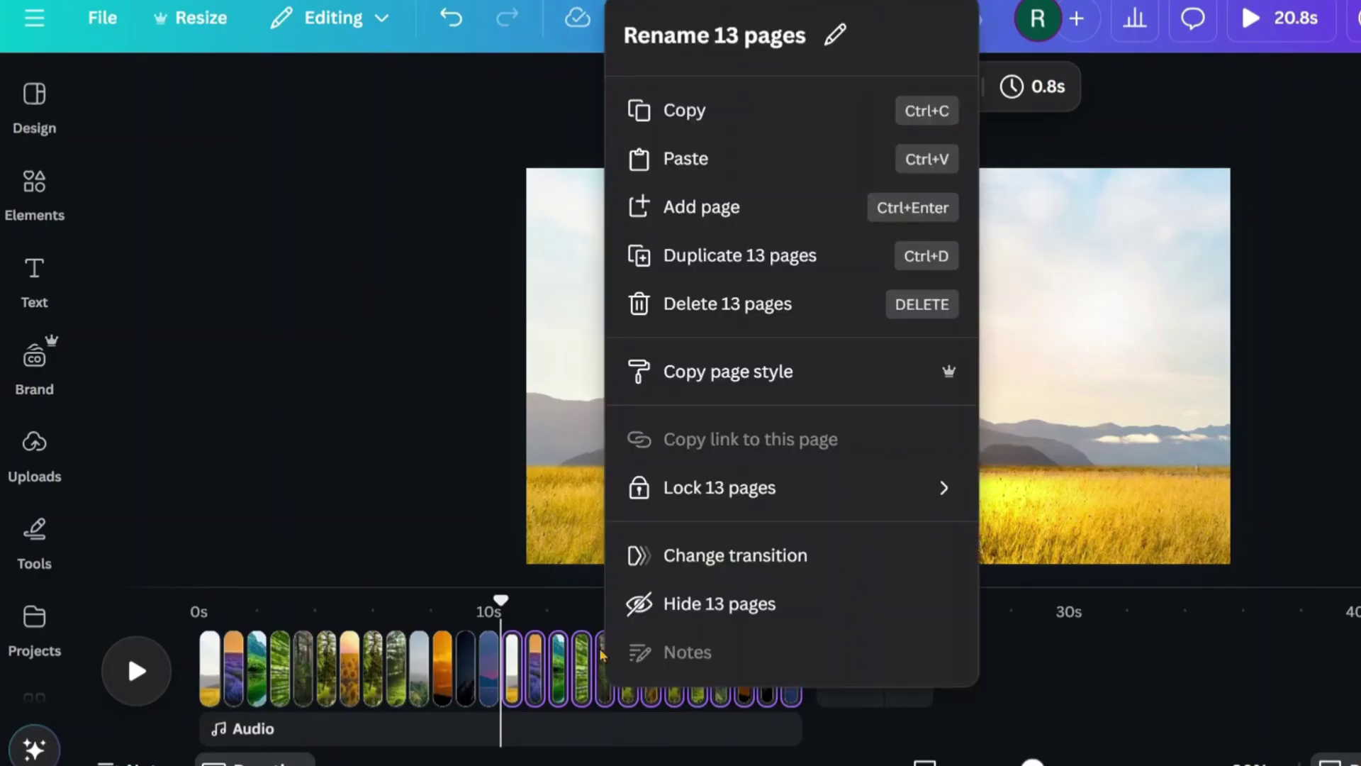
{"action": "left_click", "coordinate": [732, 259]}
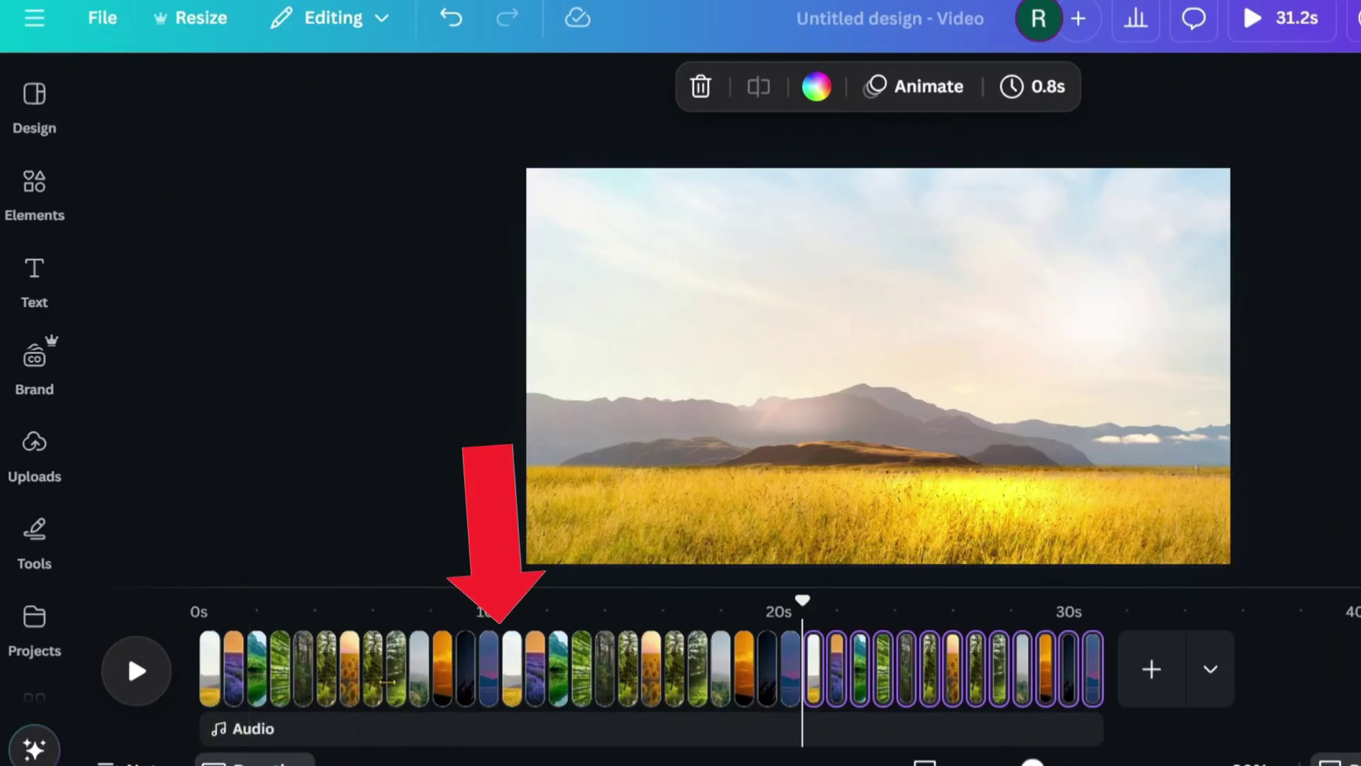
Lengthen the sunset-lake page to 5.5 seconds and the golden-field page to 4.0 seconds.
{"action": "left_click", "coordinate": [495, 663]}
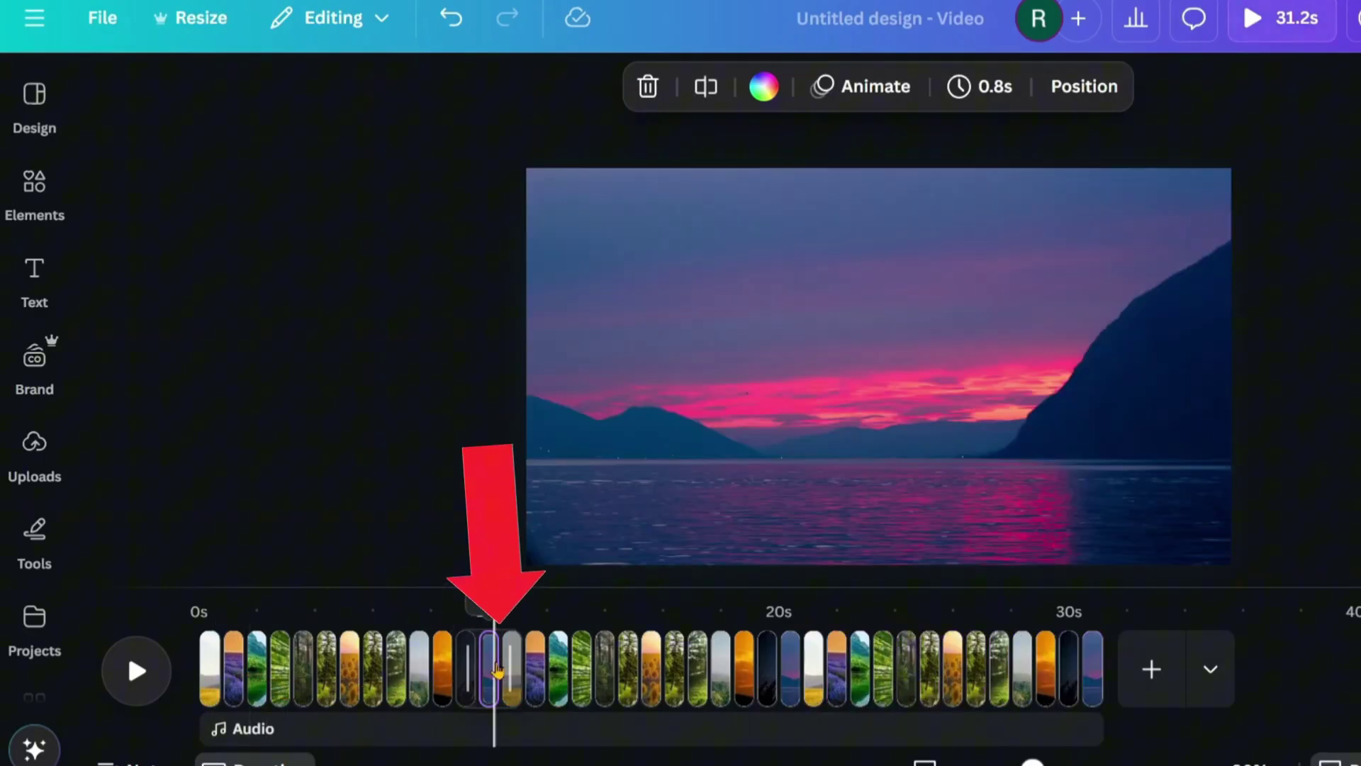
{"action": "left_click_drag", "start_coordinate": [495, 615], "coordinate": [509, 617]}
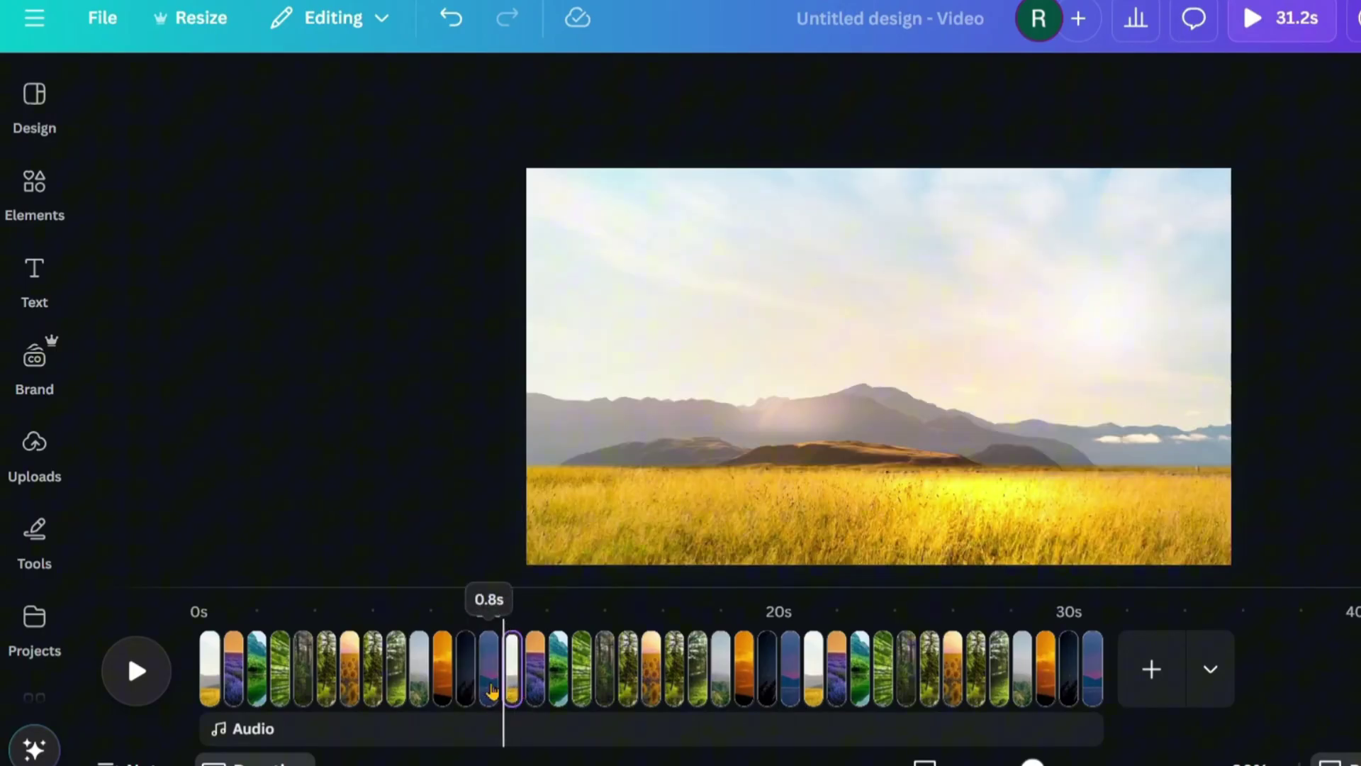
{"action": "left_click", "coordinate": [493, 689]}
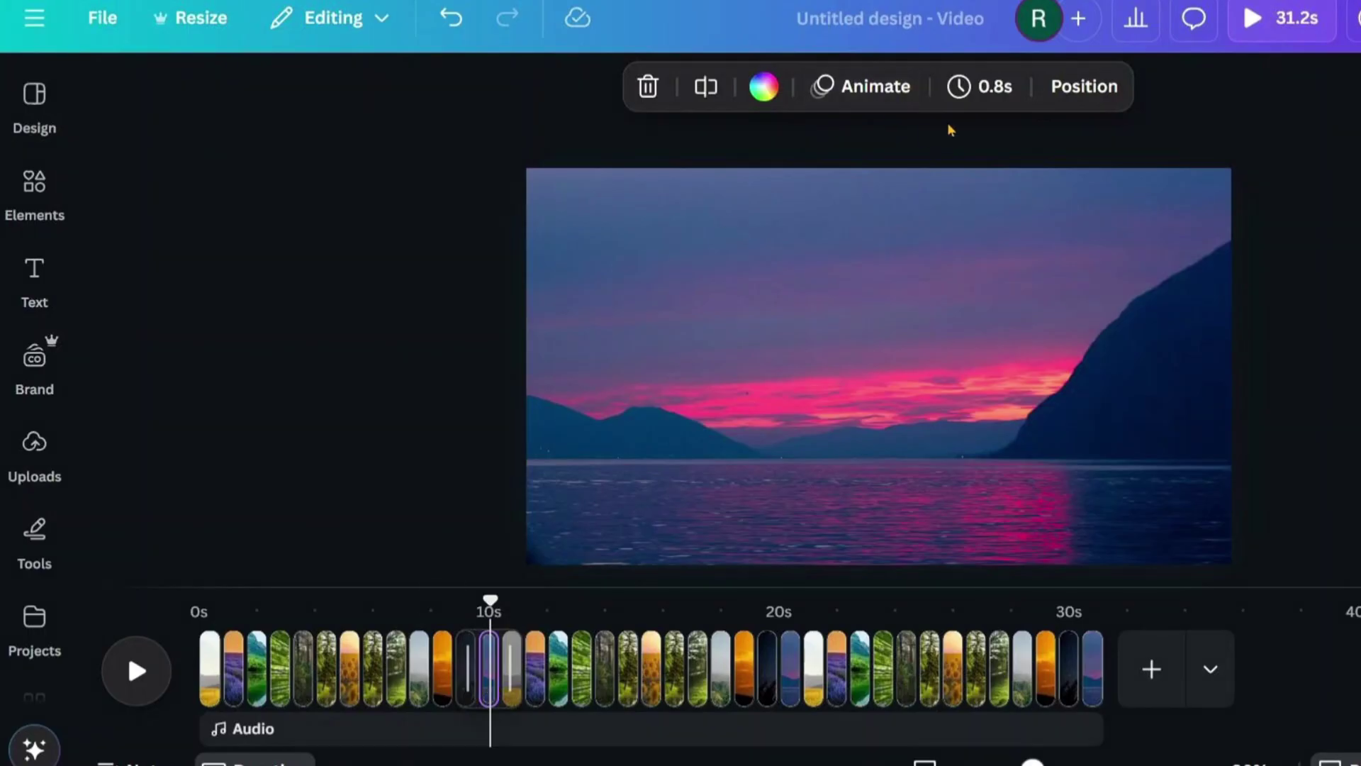
{"action": "left_click", "coordinate": [992, 88]}
{"action": "left_click_drag", "start_coordinate": [840, 201], "coordinate": [869, 195]}
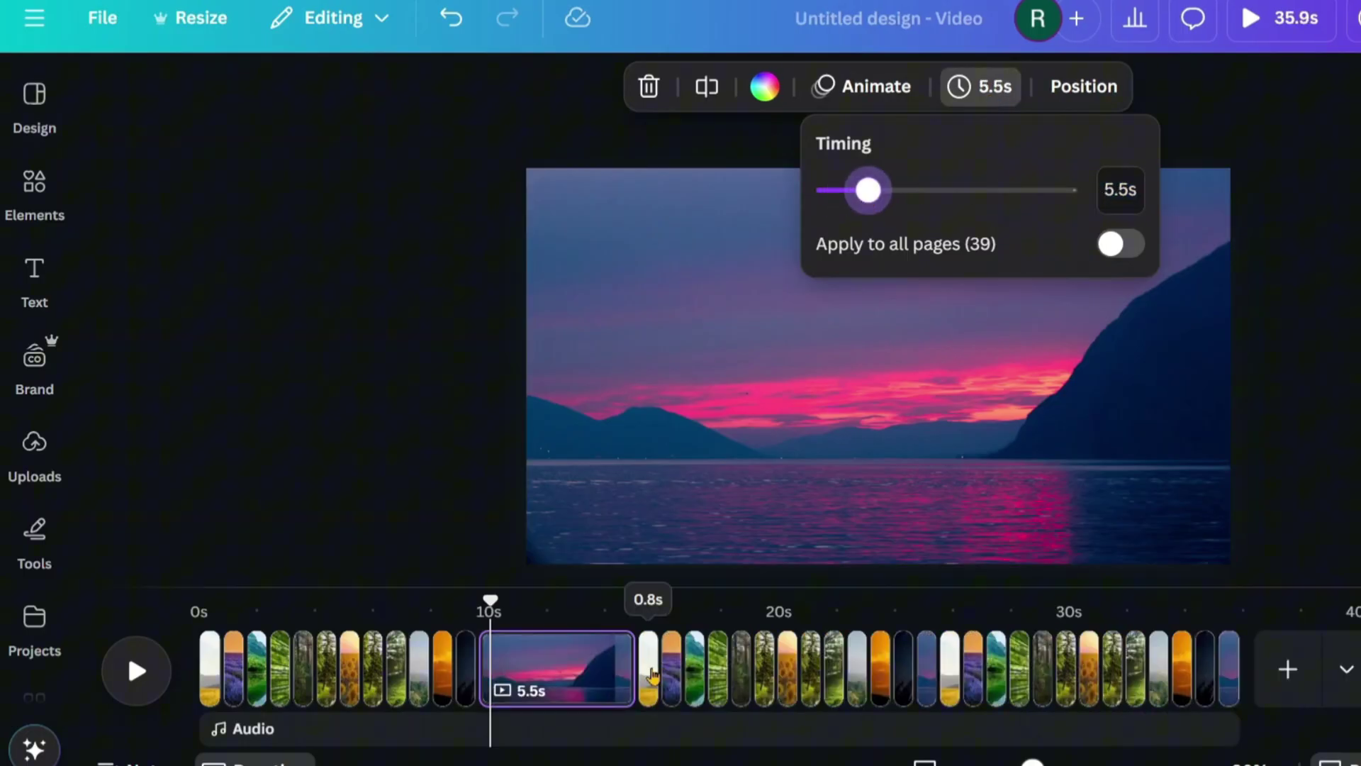
{"action": "left_click", "coordinate": [651, 677]}
{"action": "left_click", "coordinate": [994, 92]}
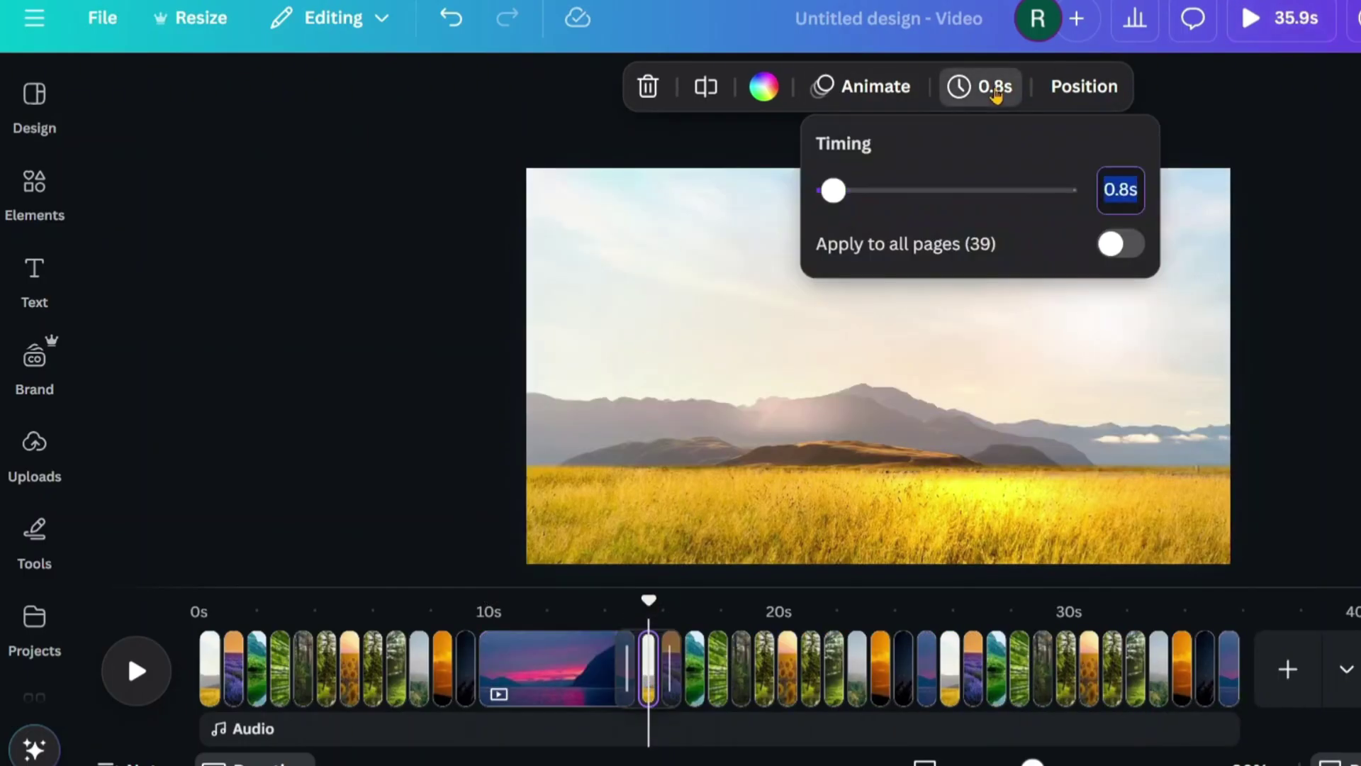
{"action": "left_click_drag", "start_coordinate": [840, 192], "coordinate": [855, 190]}
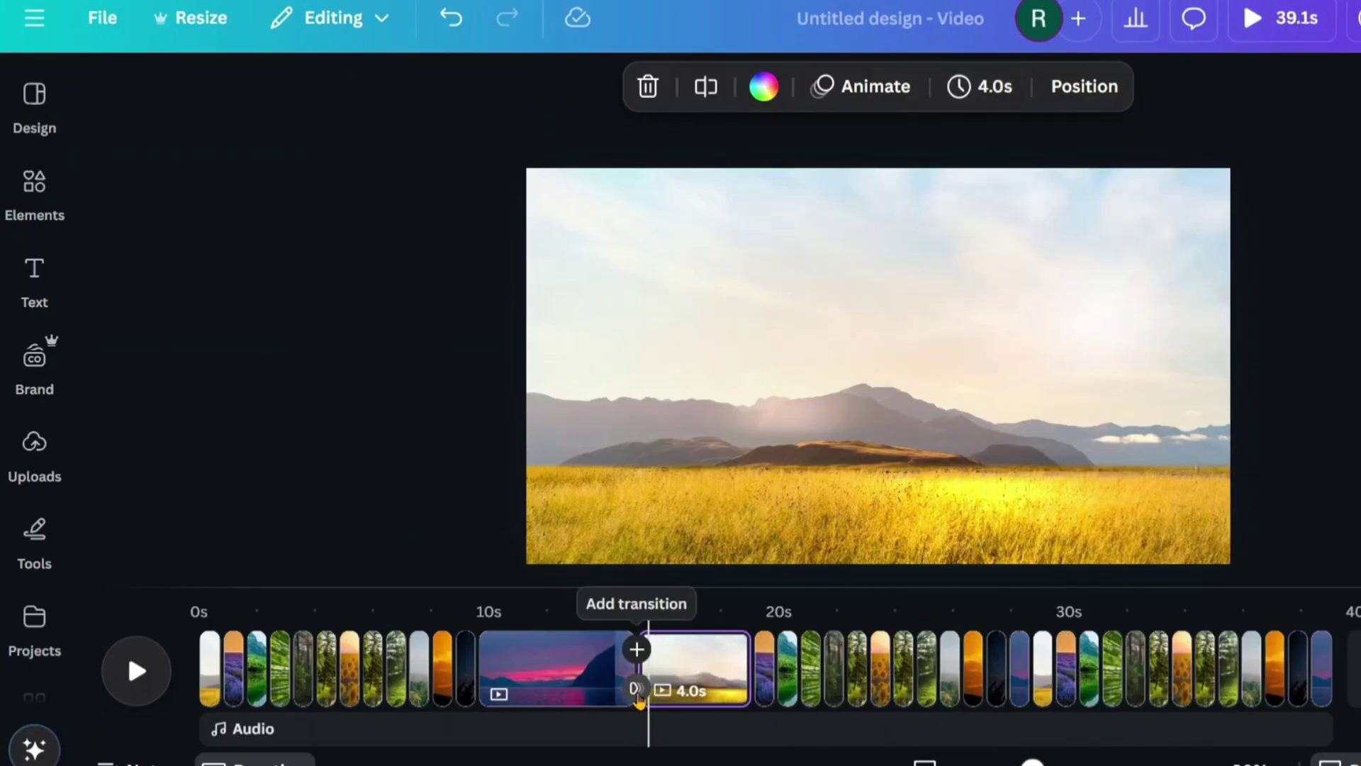
Add a 0.4-second Stack transition between the sunset-lake and golden-field pages.
{"action": "left_click", "coordinate": [636, 689]}
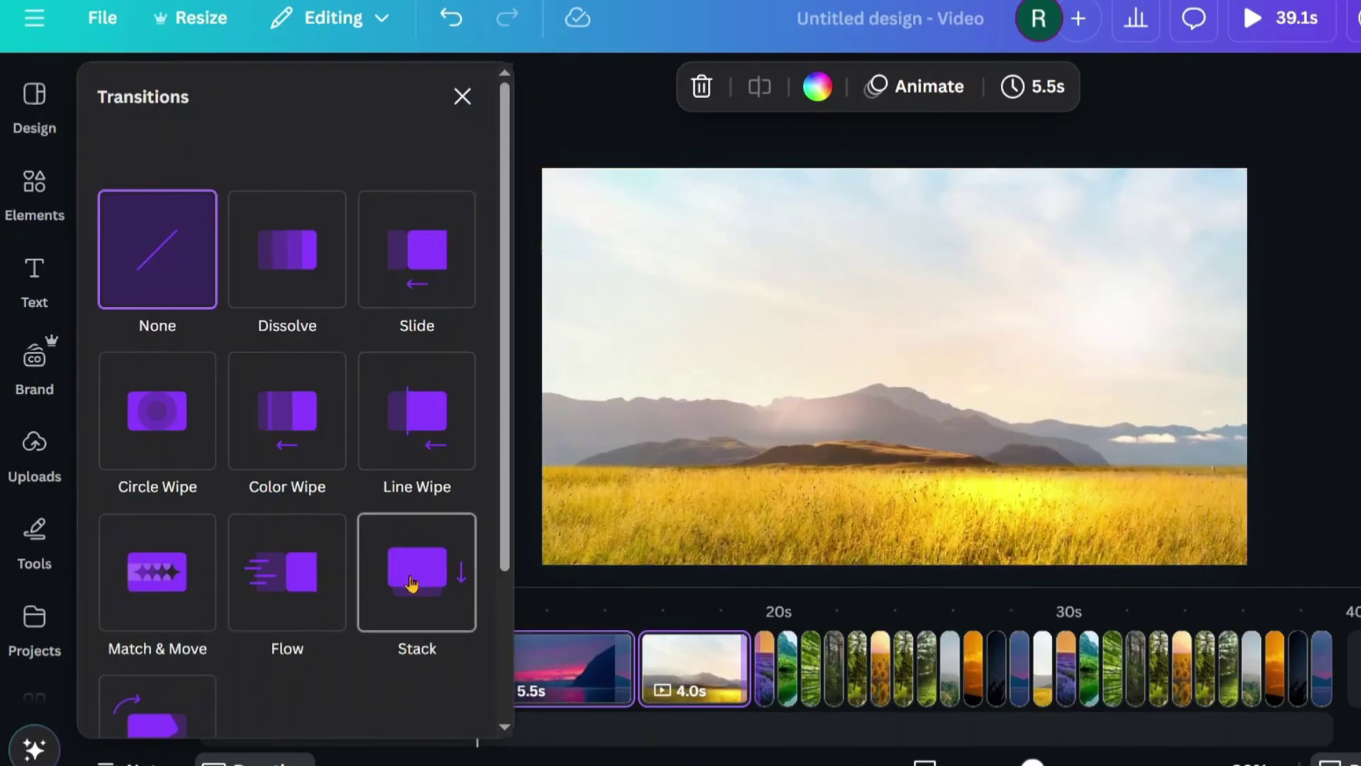
{"action": "left_click", "coordinate": [411, 577]}
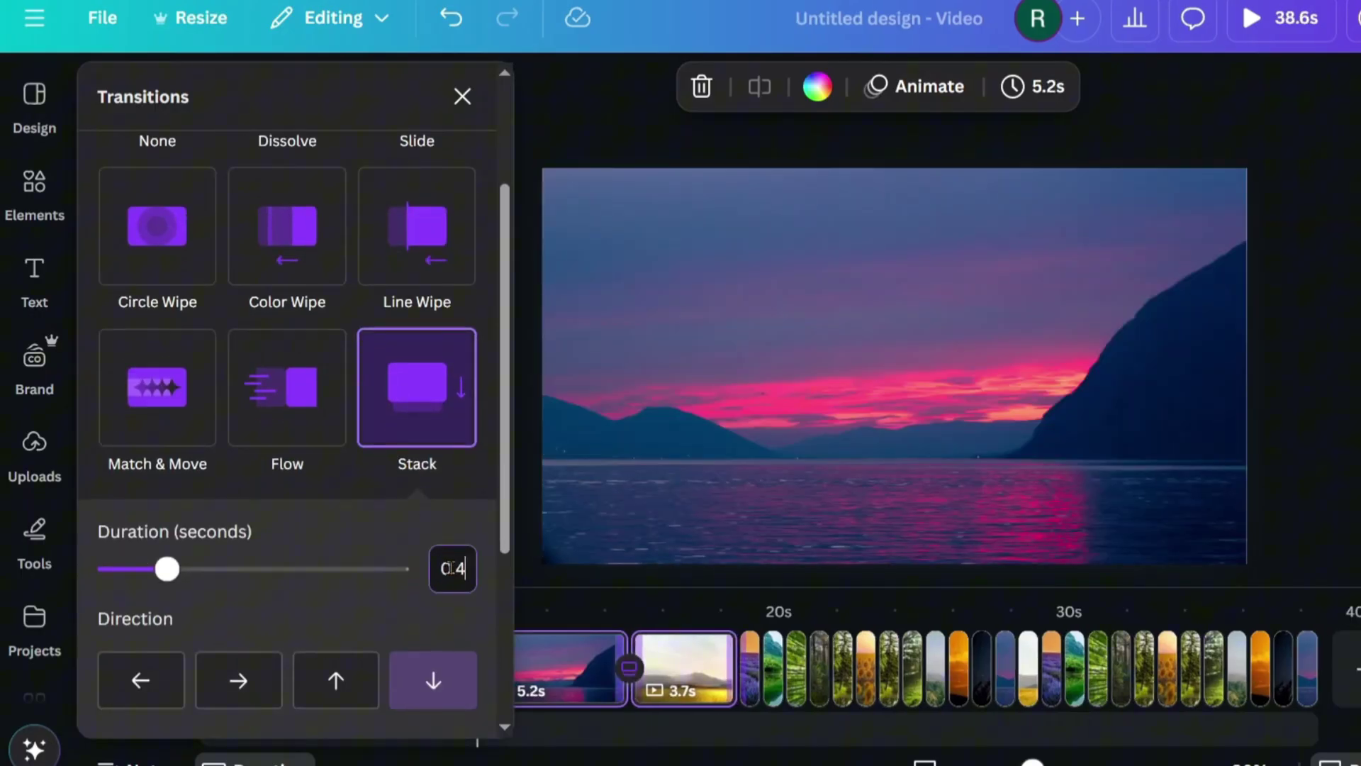
{"action": "key", "text": "Return"}
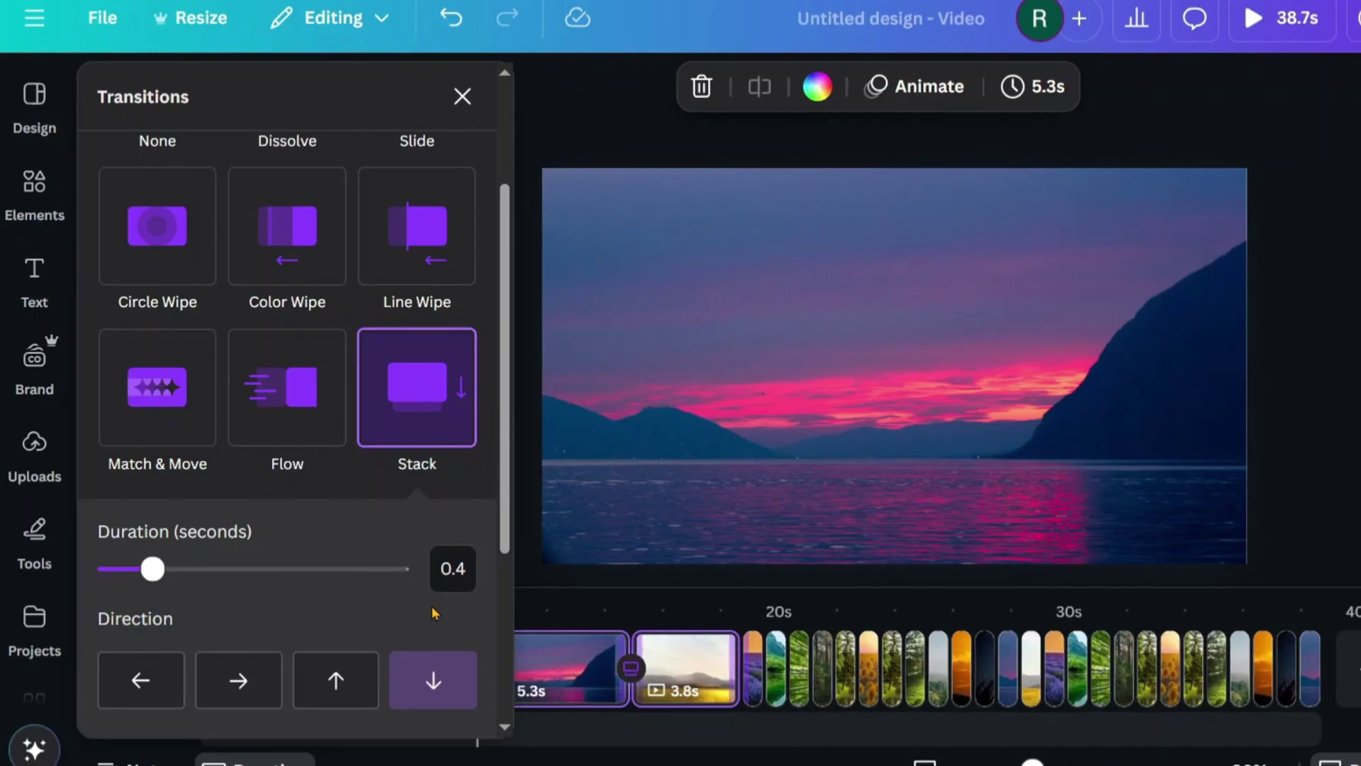
{"action": "left_click", "coordinate": [857, 526]}
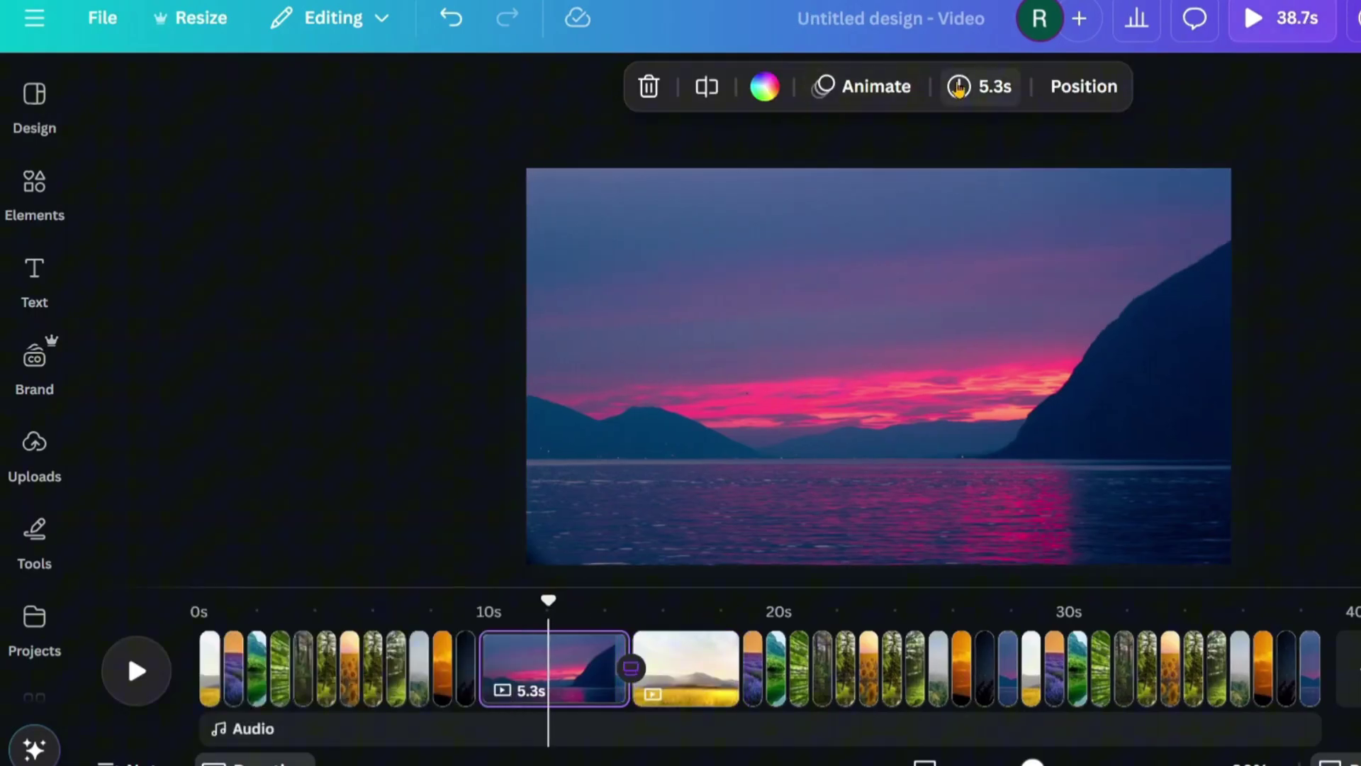
Set the sunset-lake and golden-field pages back to 0.8 seconds each.
{"action": "left_click", "coordinate": [980, 85]}
{"action": "type", "text": "0.8"}
{"action": "key", "text": "Return"}
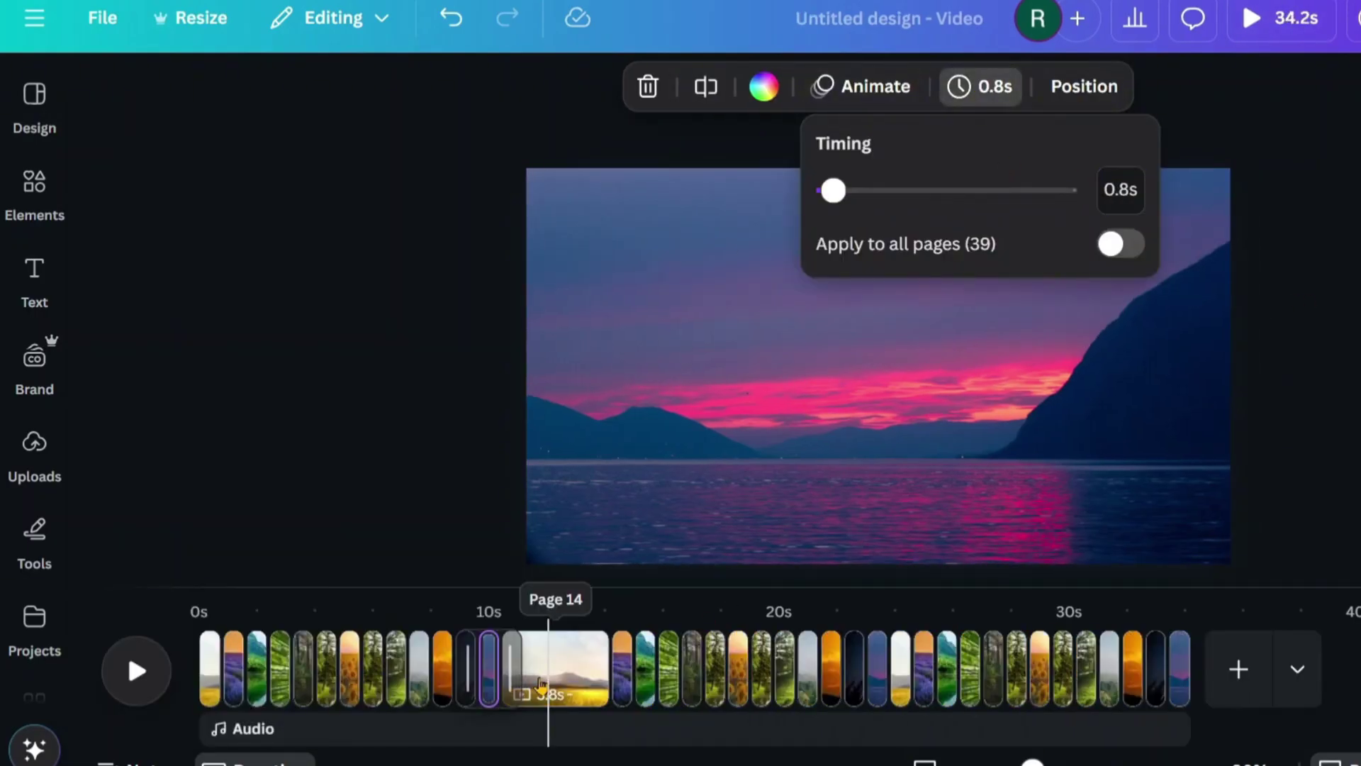
{"action": "left_click", "coordinate": [982, 86]}
{"action": "type", "text": "0.83"}
{"action": "key", "text": "Return"}
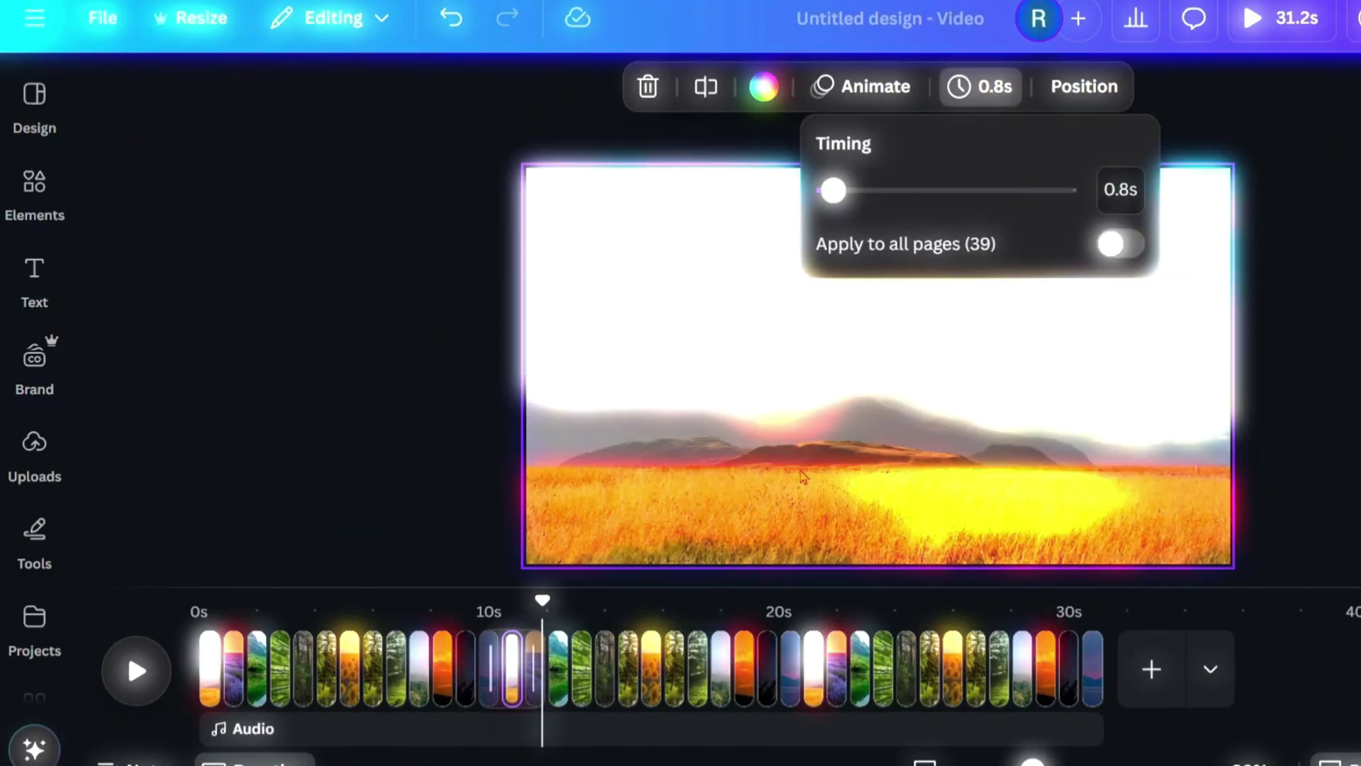
{"action": "left_click", "coordinate": [851, 682]}
Lengthen the later sunset page to 5.0 s and golden-field to 6.5 s, and add a Stack transition.
{"action": "left_click_drag", "start_coordinate": [851, 682], "coordinate": [790, 682]}
{"action": "left_click", "coordinate": [980, 87]}
{"action": "left_click_drag", "start_coordinate": [824, 190], "coordinate": [880, 188]}
{"action": "left_click", "coordinate": [927, 674]}
{"action": "left_click", "coordinate": [980, 86]}
{"action": "left_click", "coordinate": [926, 691]}
{"action": "left_click", "coordinate": [425, 560]}
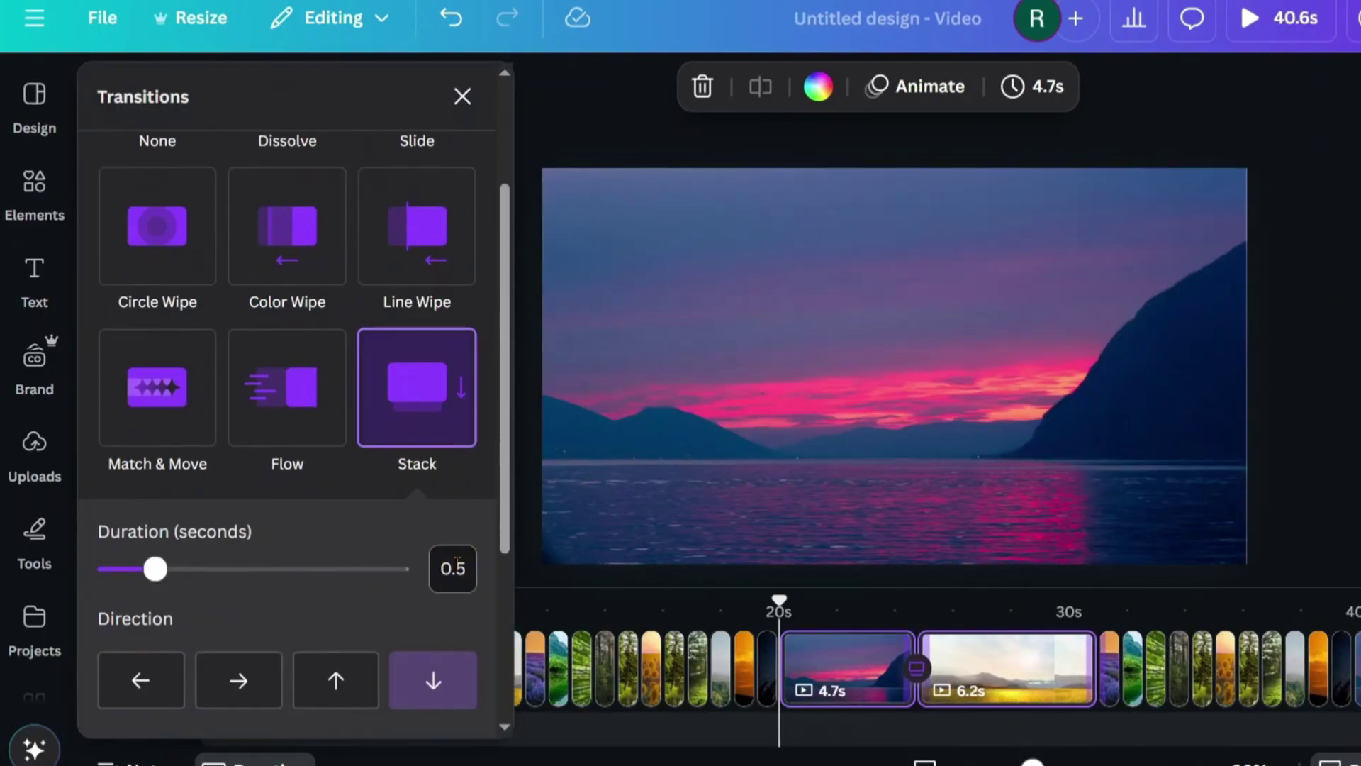
{"action": "key", "text": "Escape"}
Reset the later sunset and golden-field pages to 0.8 seconds each.
{"action": "left_click", "coordinate": [814, 667]}
{"action": "left_click", "coordinate": [980, 86]}
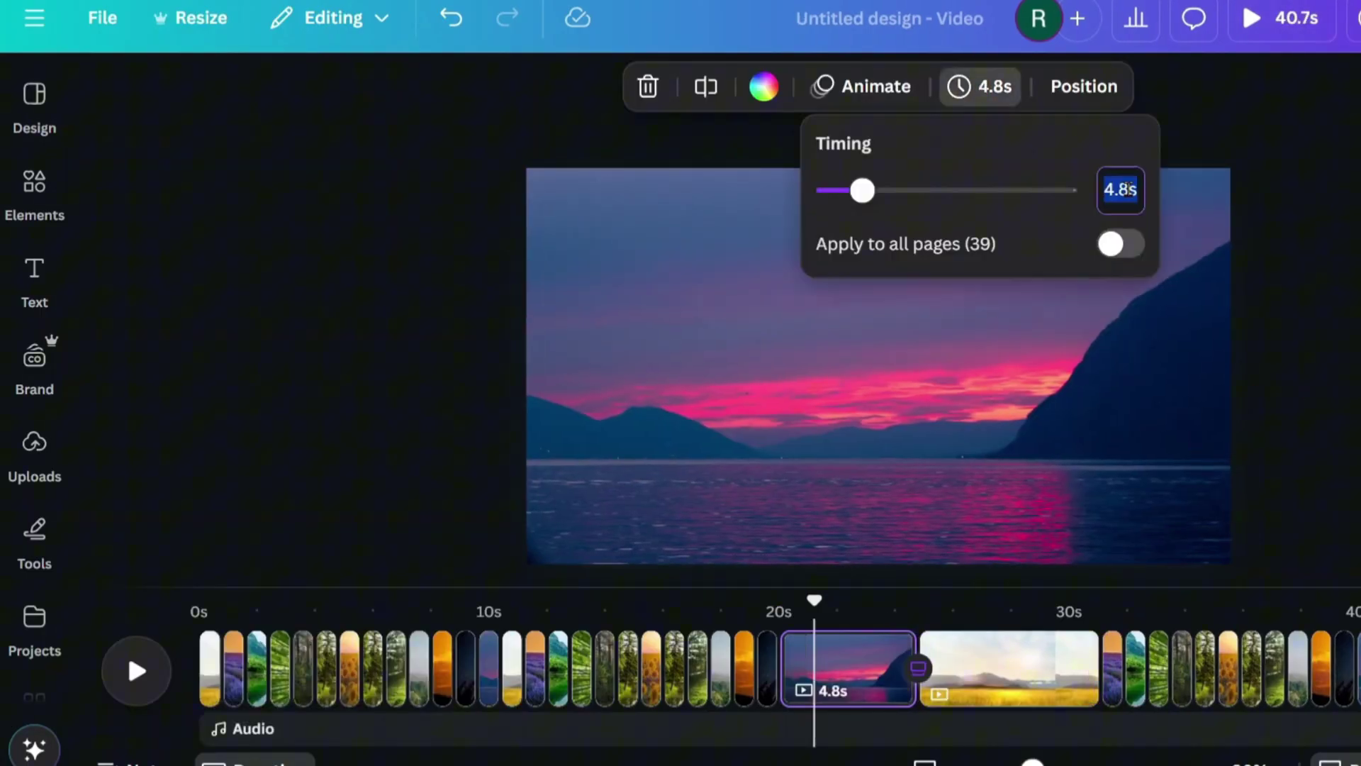
{"action": "type", "text": "0.8"}
{"action": "key", "text": "Return"}
{"action": "left_click", "coordinate": [872, 653]}
{"action": "left_click", "coordinate": [981, 87]}
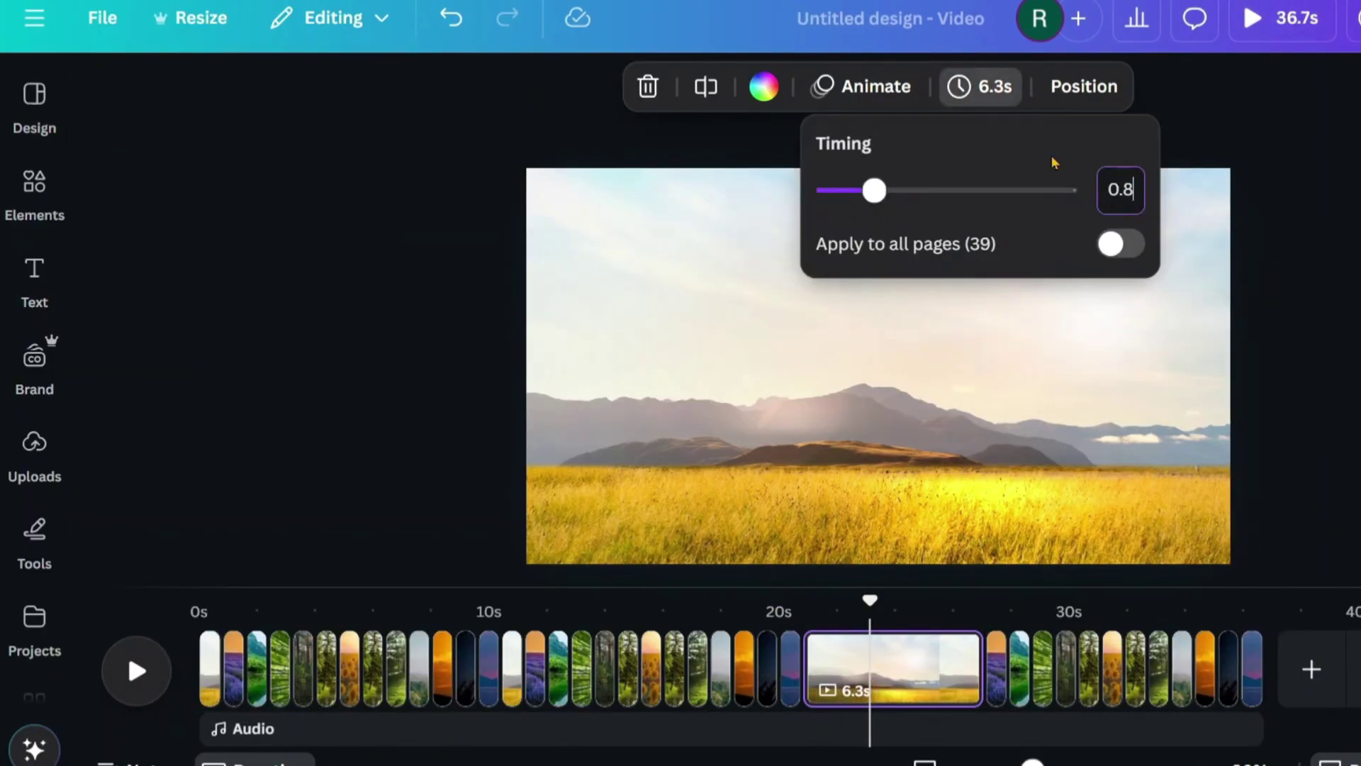
{"action": "key", "text": "Return"}
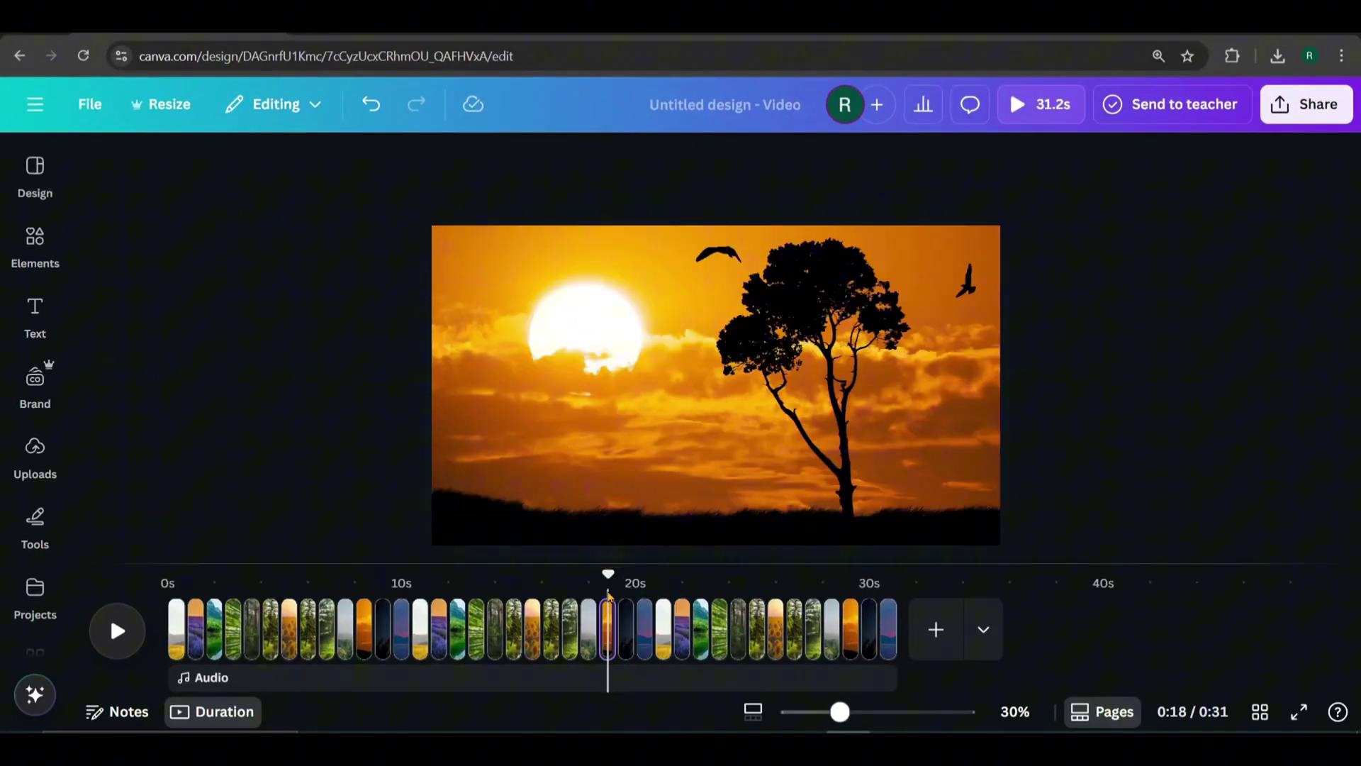
Download the slideshow as an MP4 of pages 1–39, then show the uploaded media.
{"action": "left_click_drag", "start_coordinate": [621, 580], "coordinate": [897, 574]}
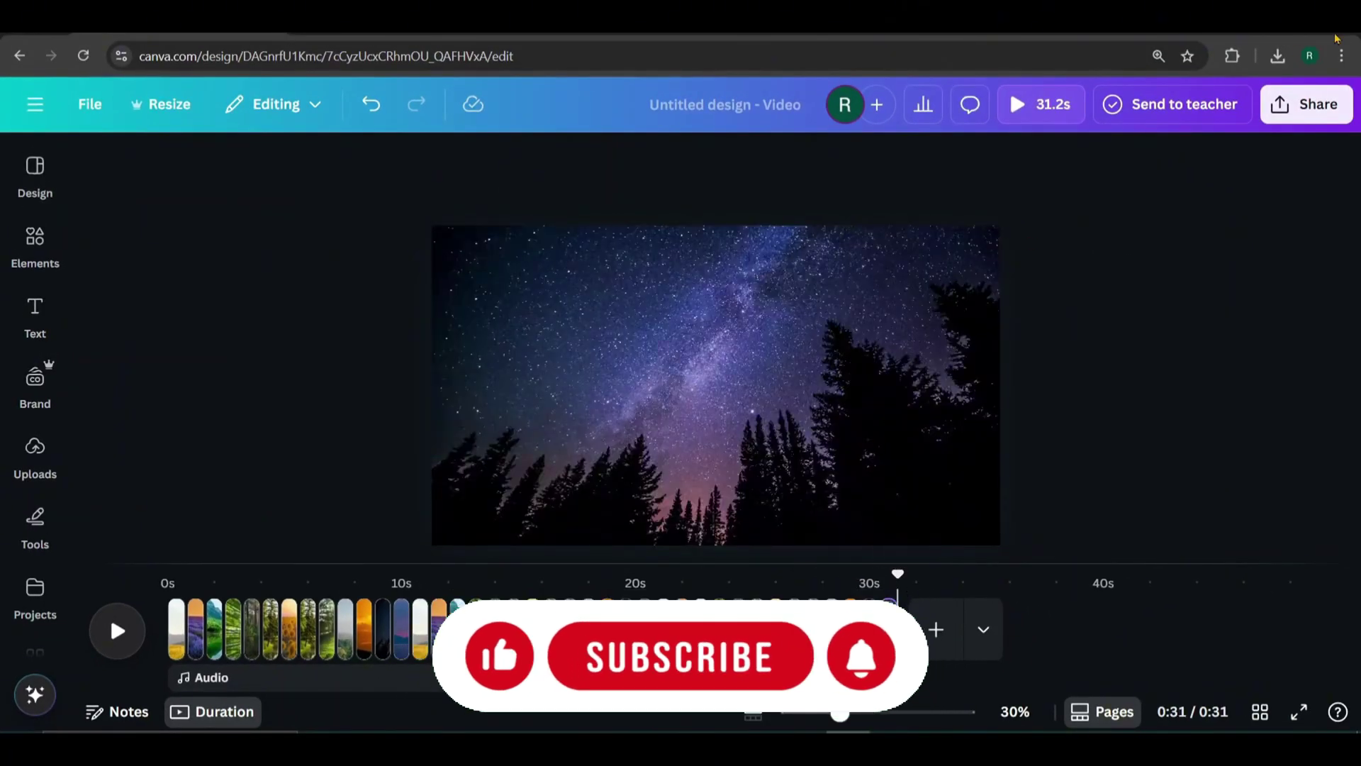
{"action": "left_click", "coordinate": [1306, 104]}
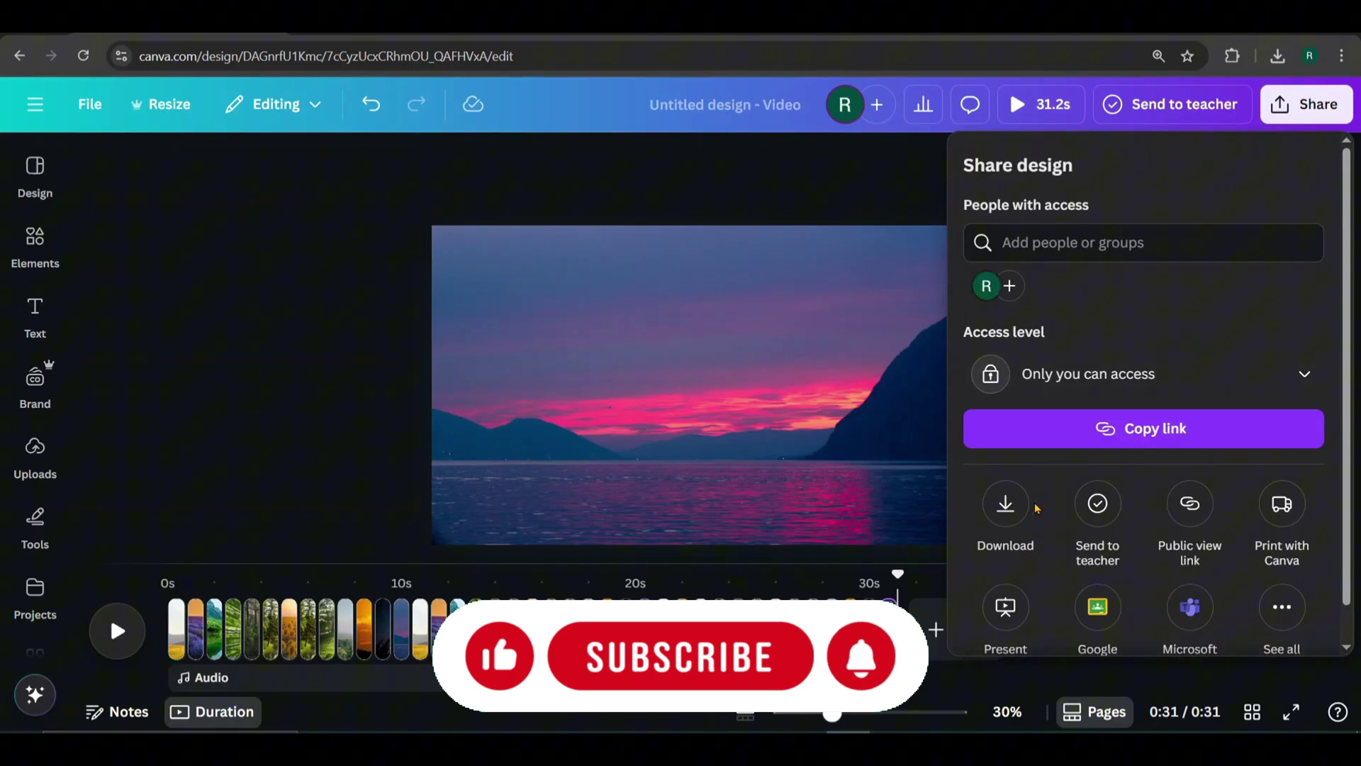
{"action": "left_click", "coordinate": [1027, 506]}
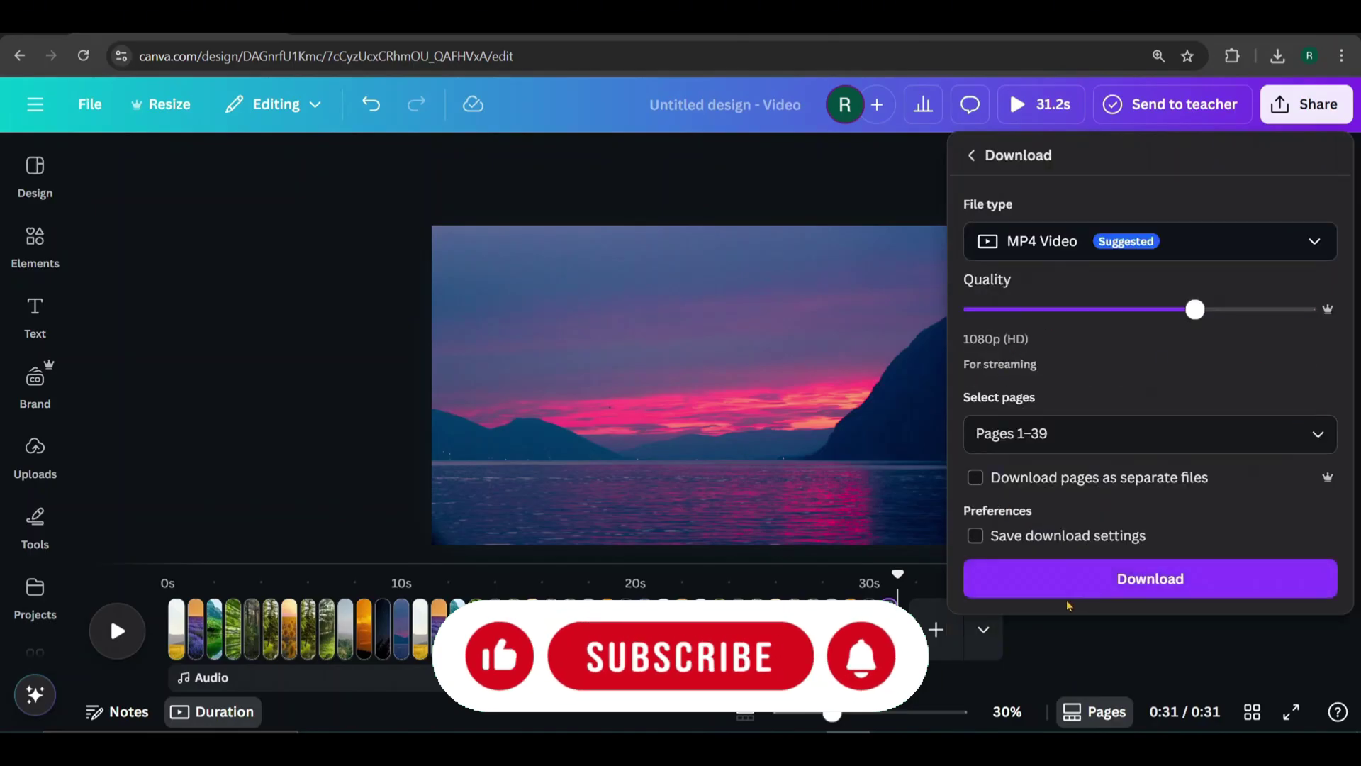
{"action": "left_click", "coordinate": [1092, 581]}
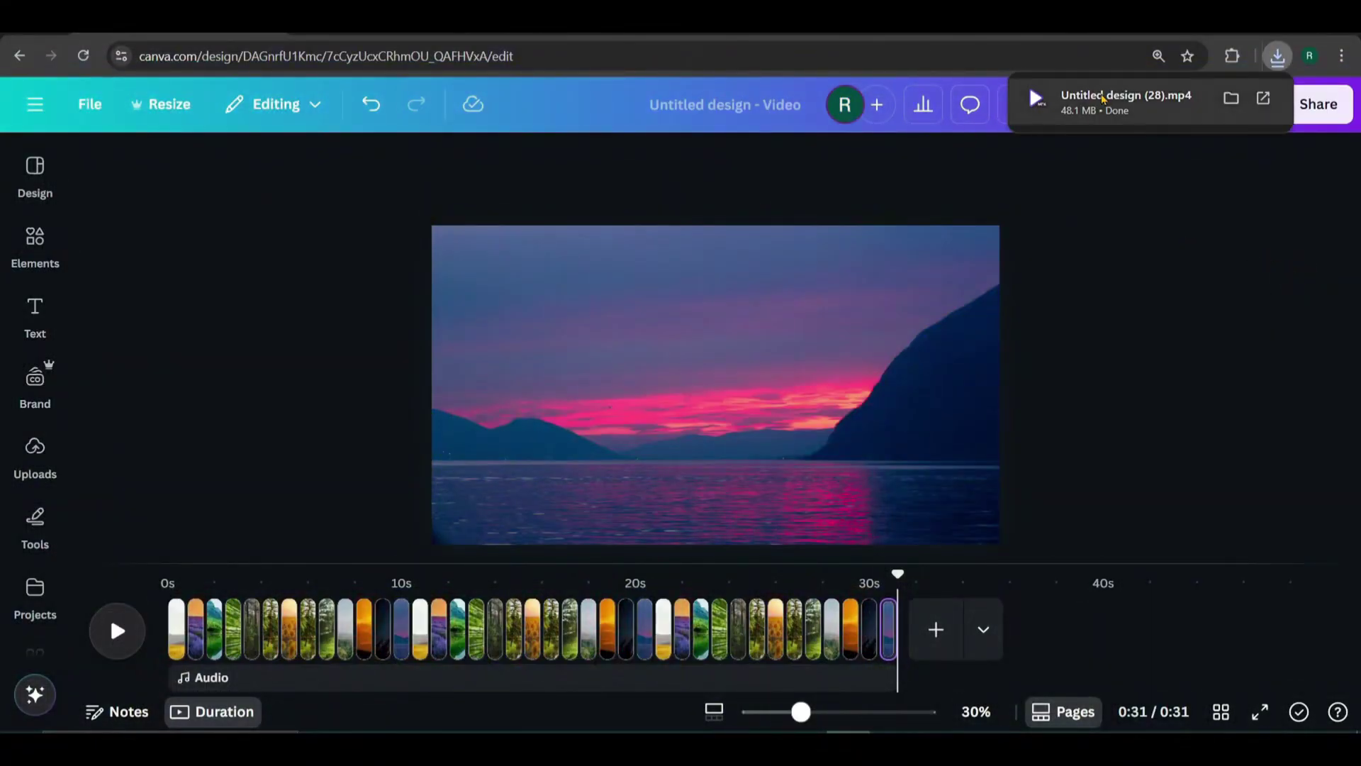
{"action": "left_click", "coordinate": [39, 446]}
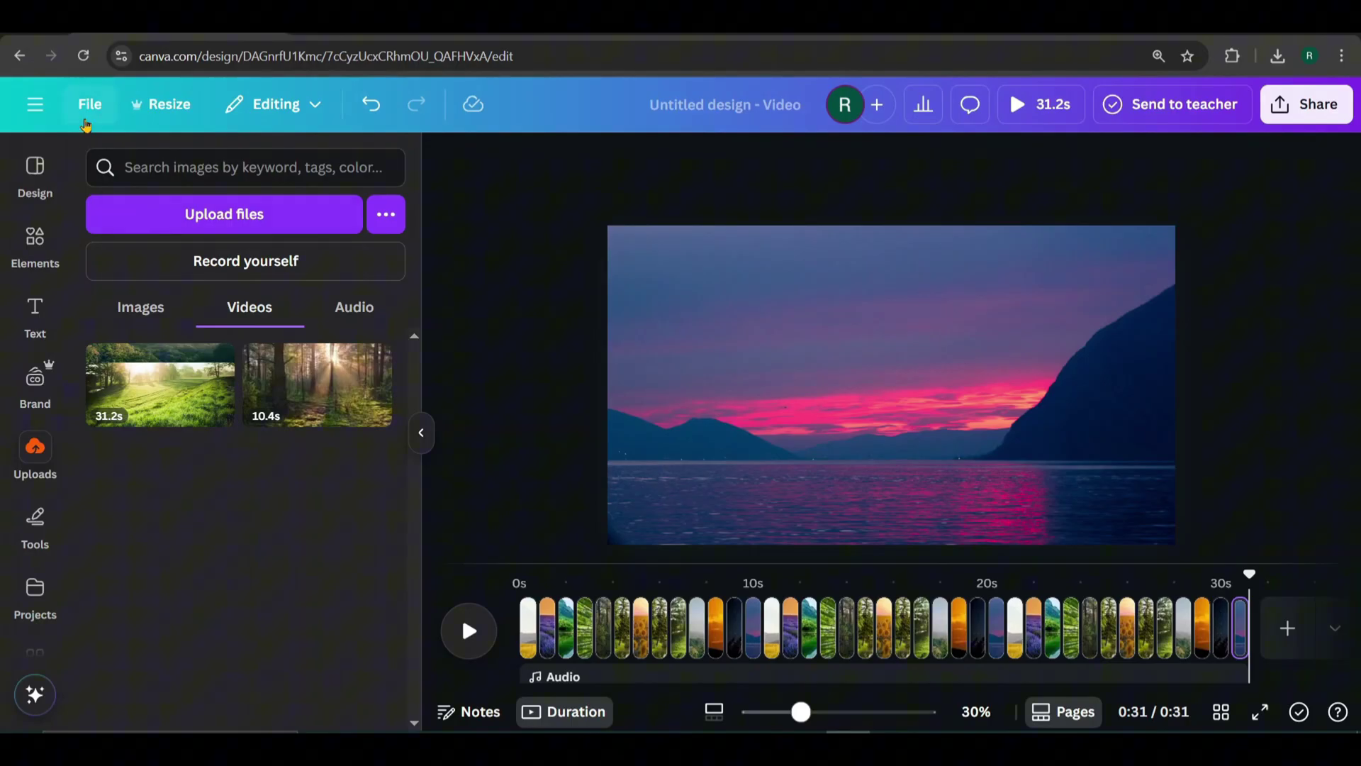
Create a new landscape video design.
{"action": "left_click", "coordinate": [87, 113]}
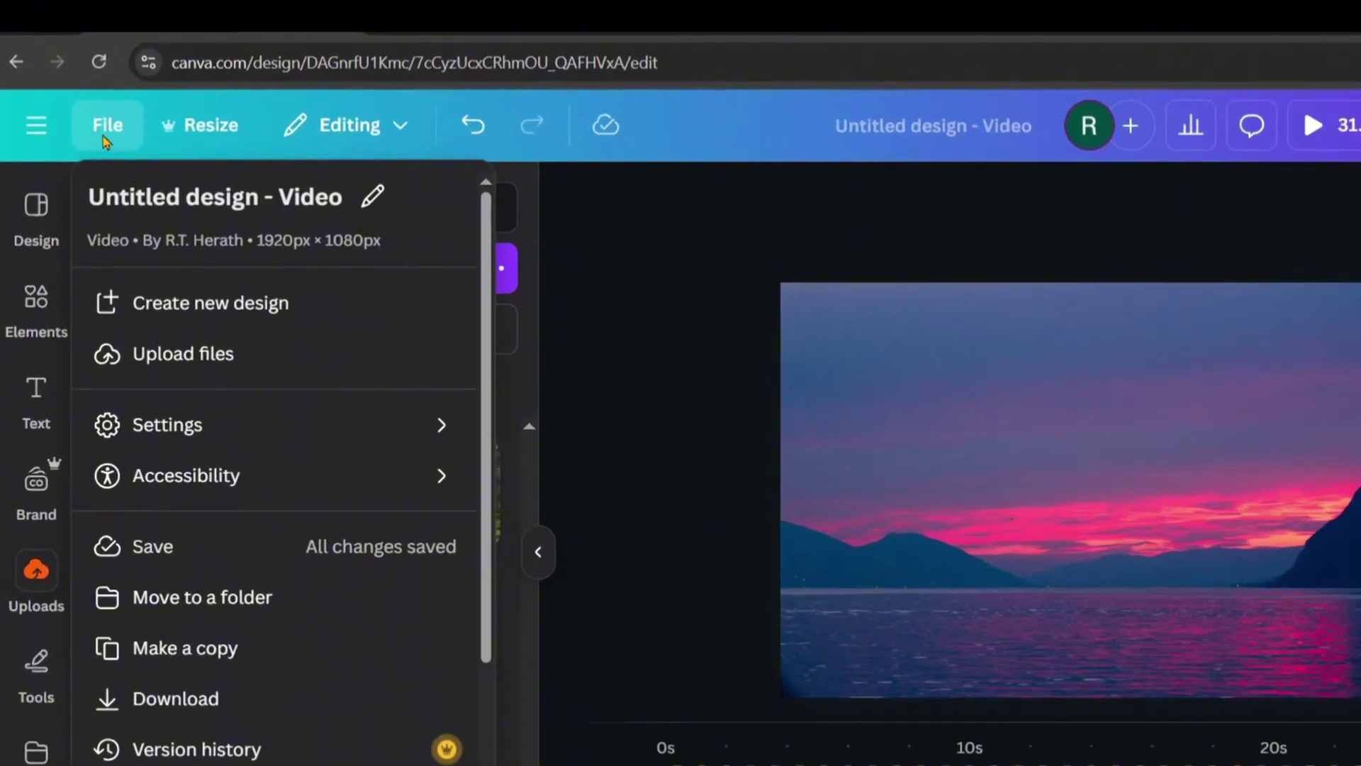
{"action": "left_click", "coordinate": [182, 307]}
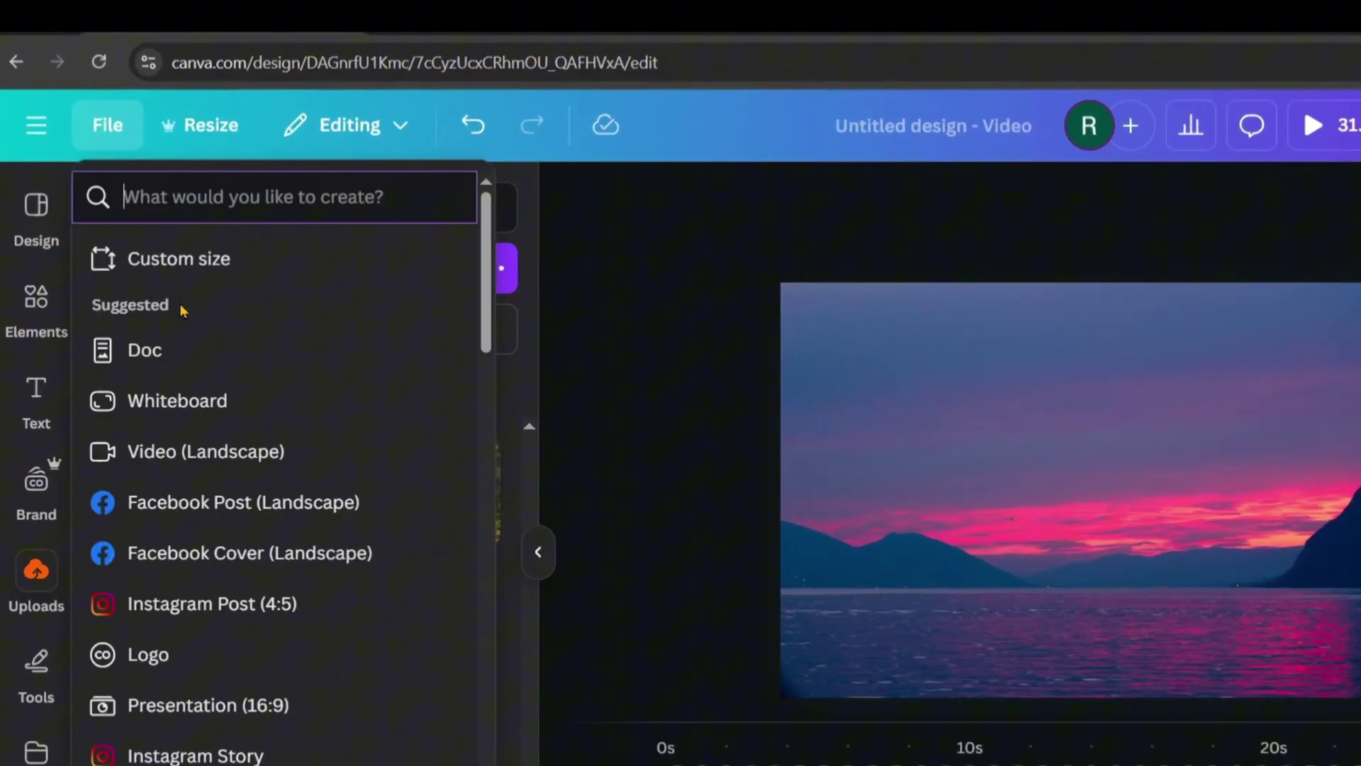
{"action": "left_click", "coordinate": [223, 453]}
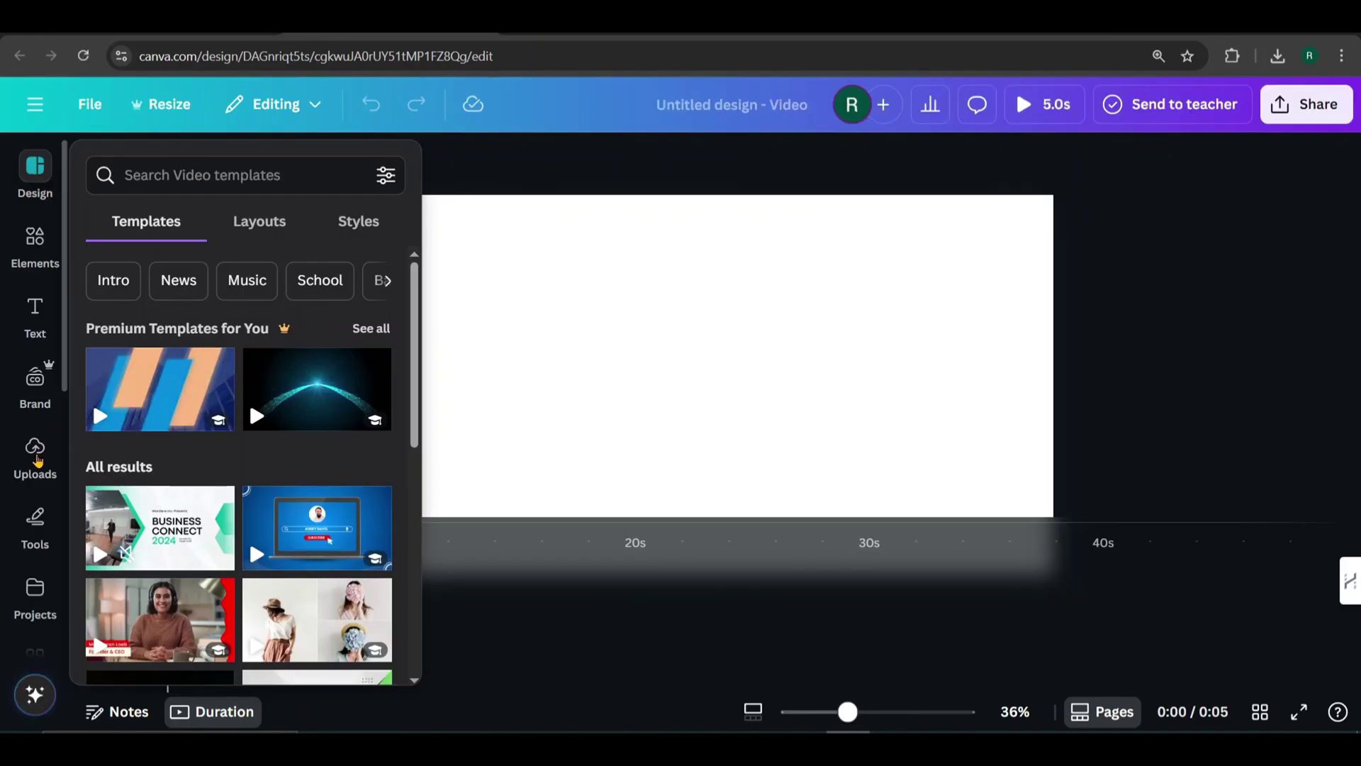
Add the 31.2s nature video from Uploads > Videos to the page.
{"action": "left_click", "coordinate": [35, 454]}
{"action": "left_click", "coordinate": [262, 308]}
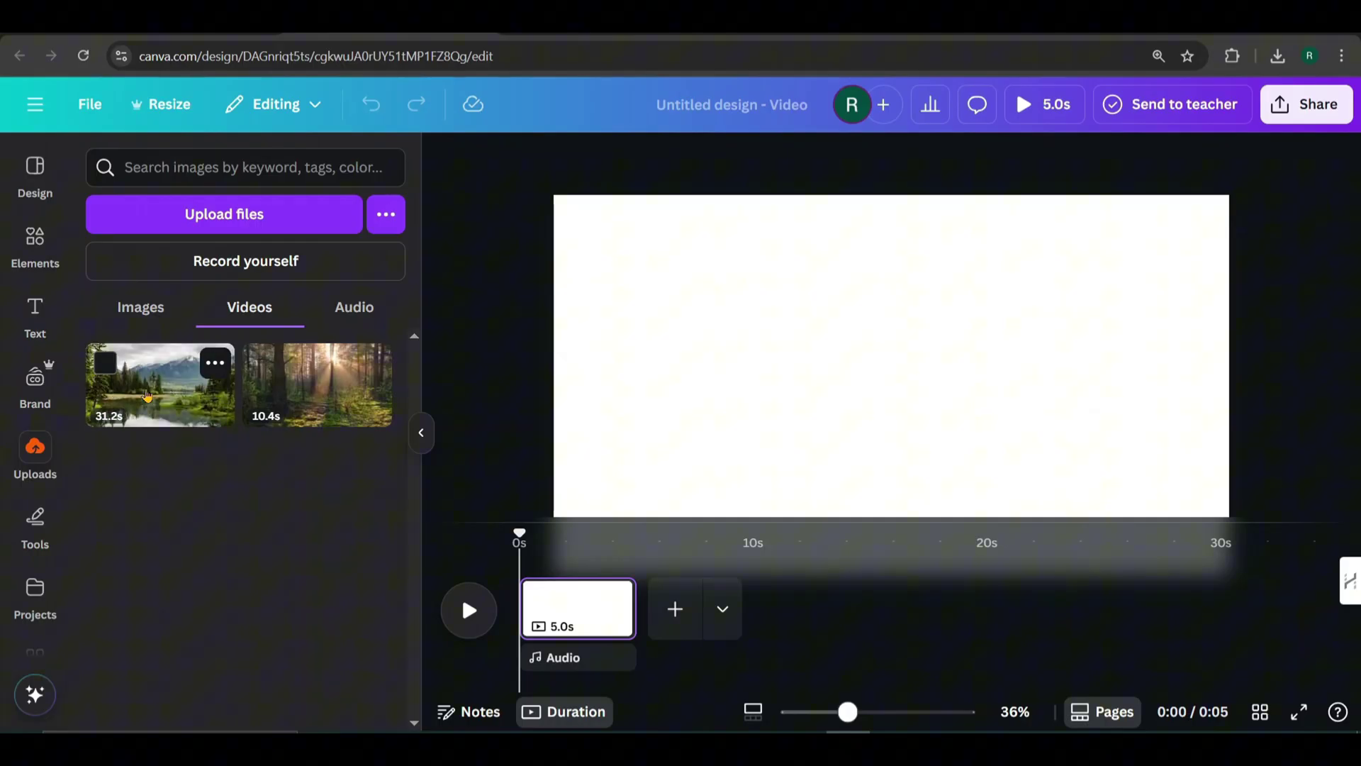
{"action": "left_click", "coordinate": [147, 395]}
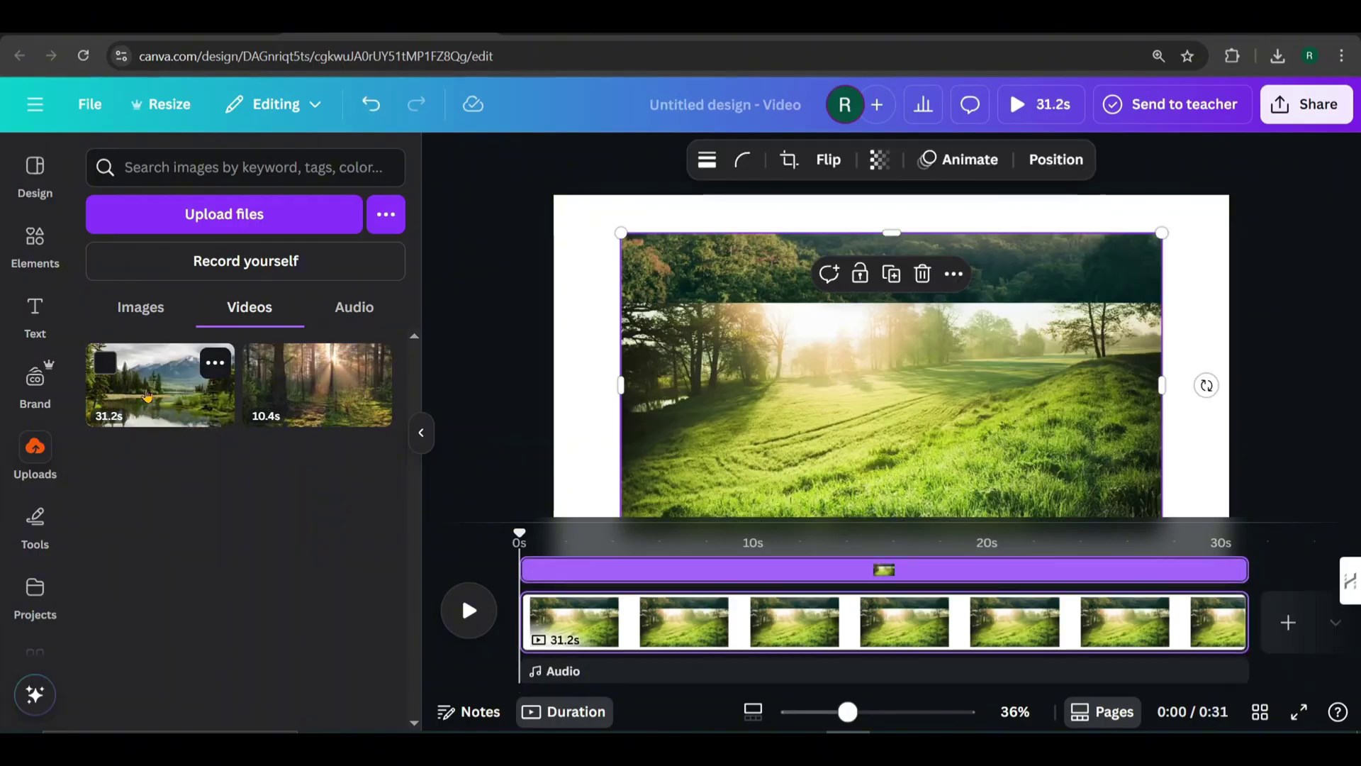
Set the nature video as the page background.
{"action": "right_click", "coordinate": [740, 380]}
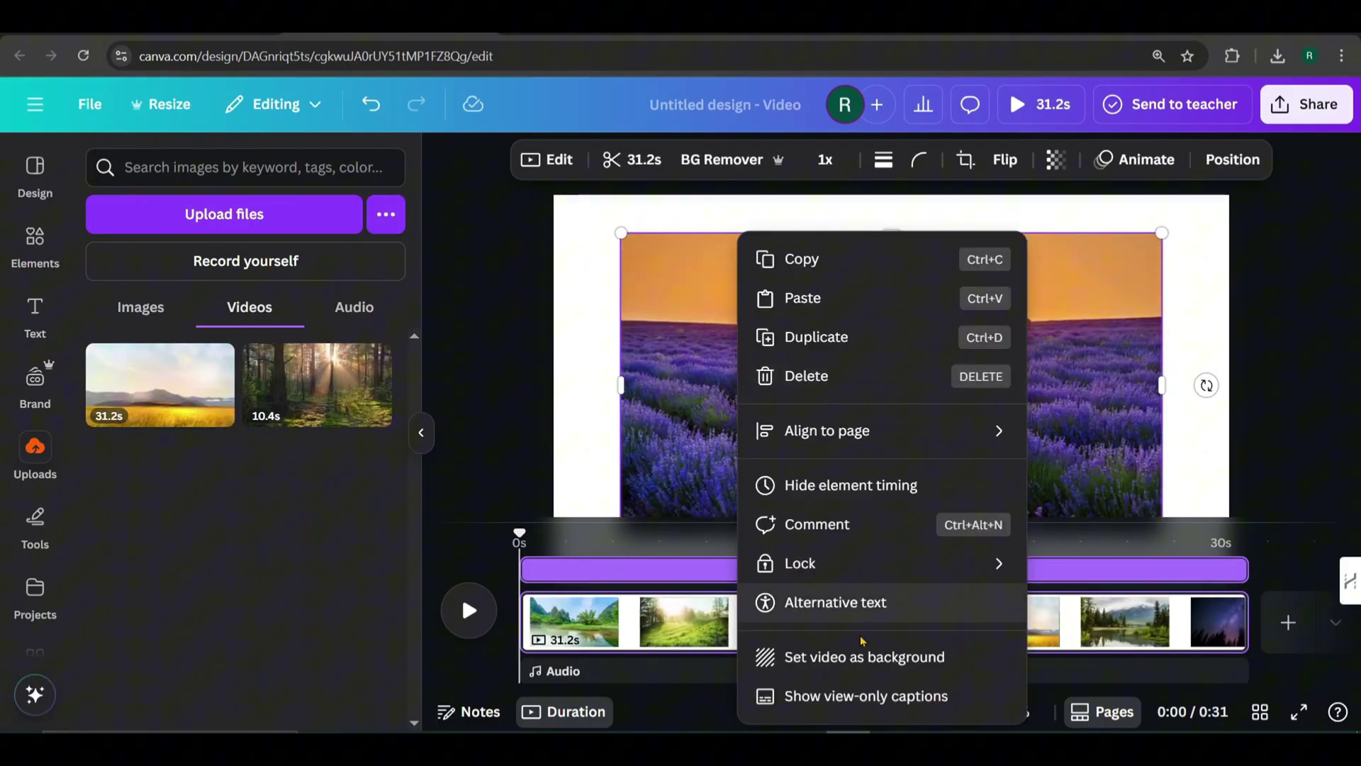
{"action": "left_click", "coordinate": [860, 656]}
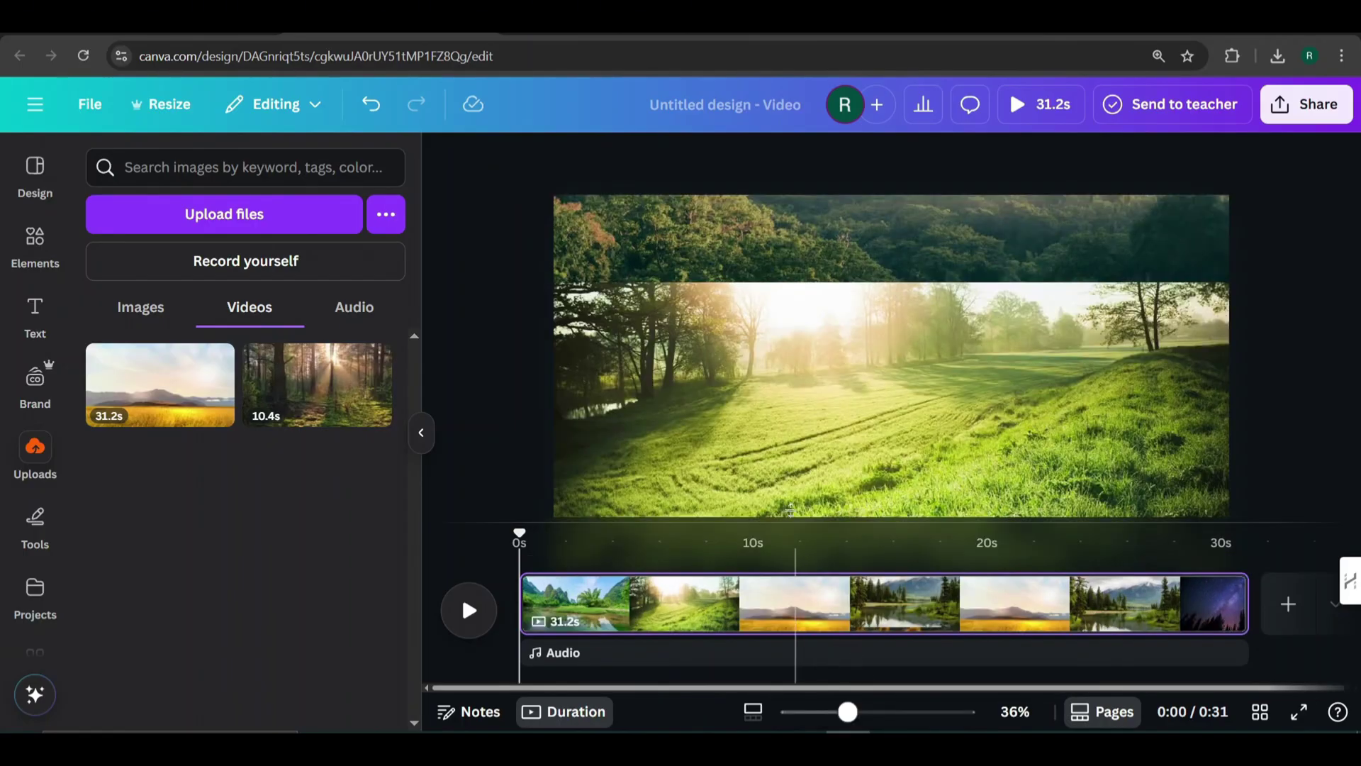
{"action": "left_click", "coordinate": [787, 479]}
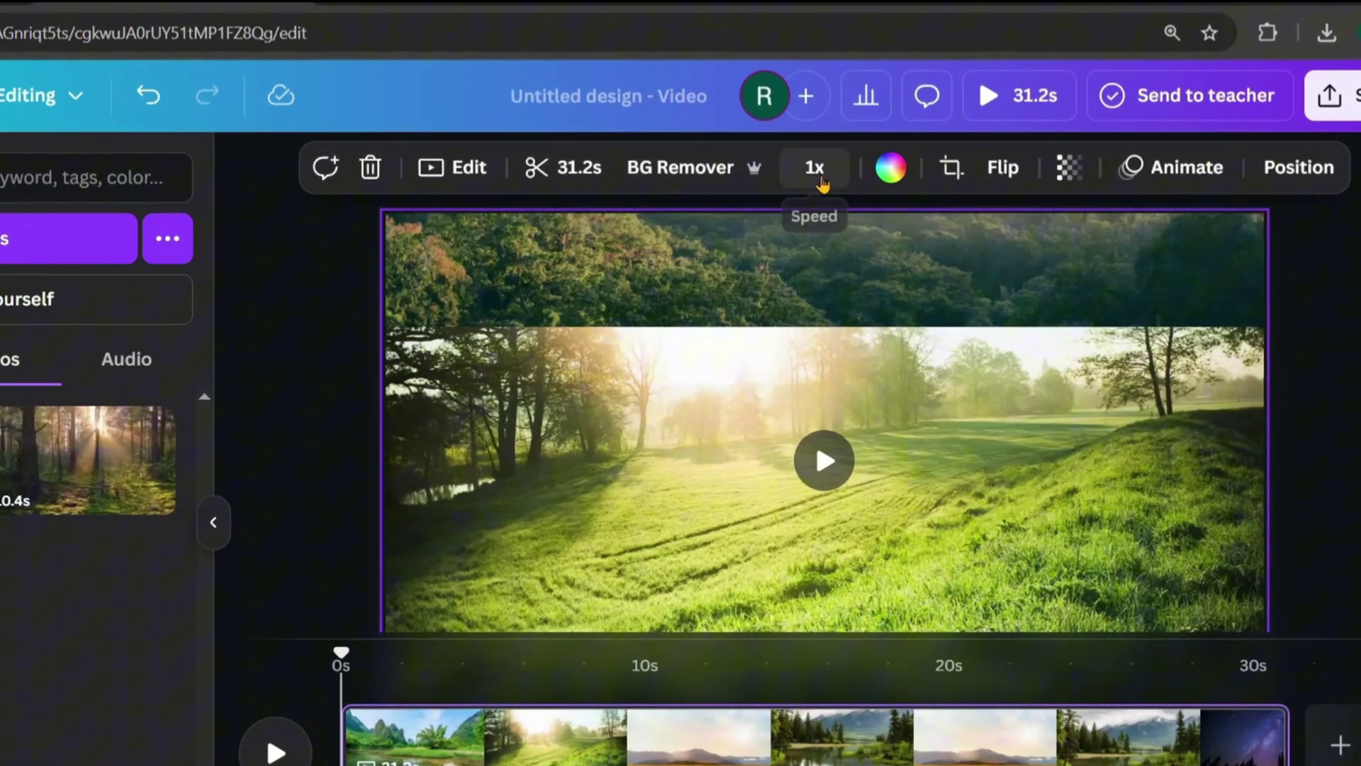
Double the clip's playback speed to 2x and preview it, pausing at 0:07.
{"action": "left_click", "coordinate": [822, 184]}
{"action": "left_click_drag", "start_coordinate": [763, 273], "coordinate": [899, 280]}
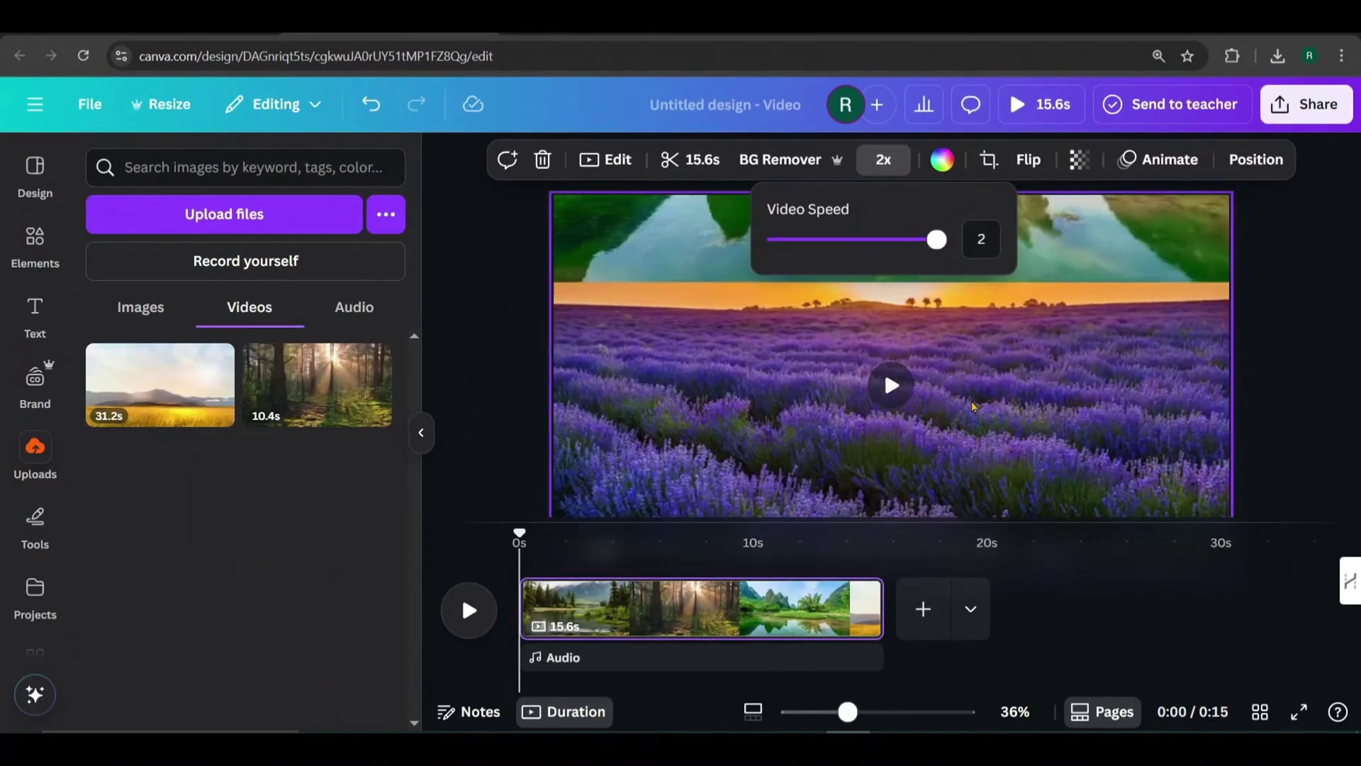
{"action": "left_click", "coordinate": [311, 713]}
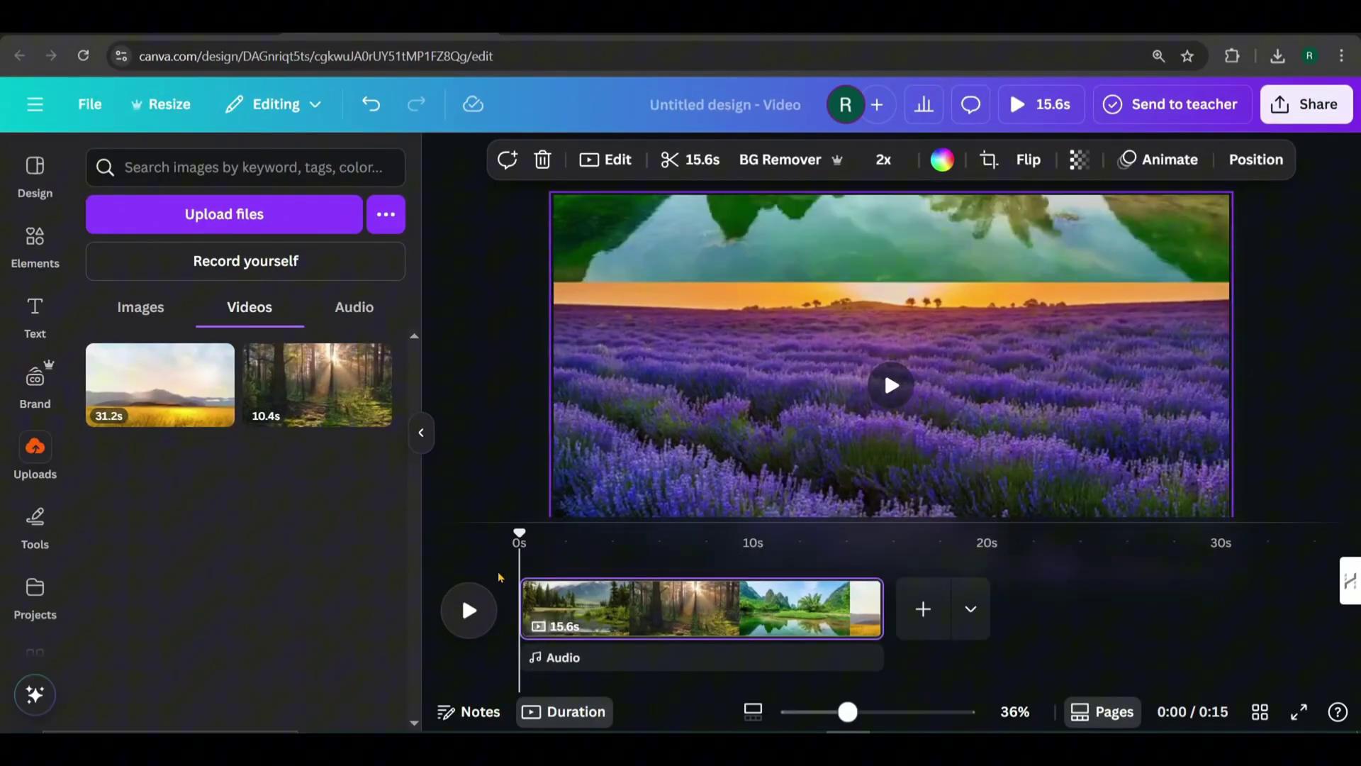
{"action": "left_click", "coordinate": [470, 609]}
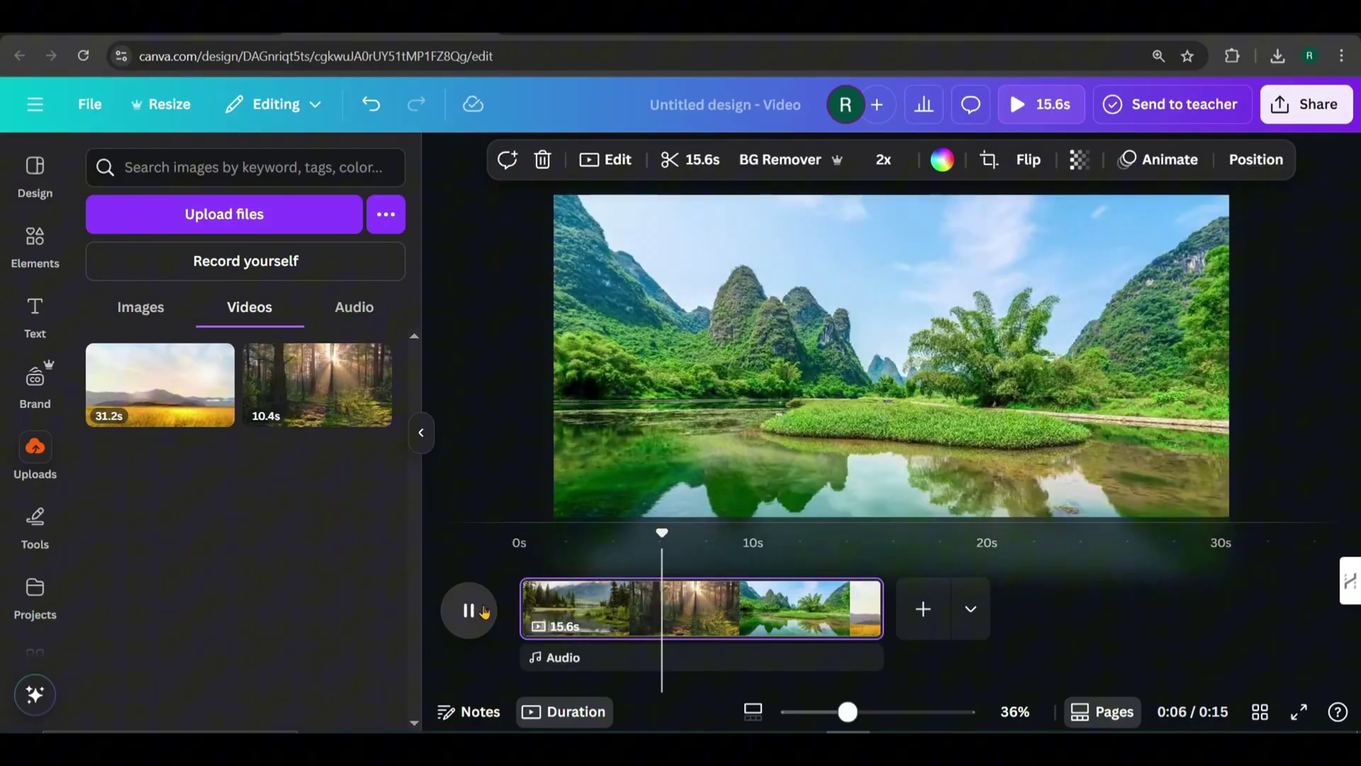
{"action": "left_click", "coordinate": [469, 611]}
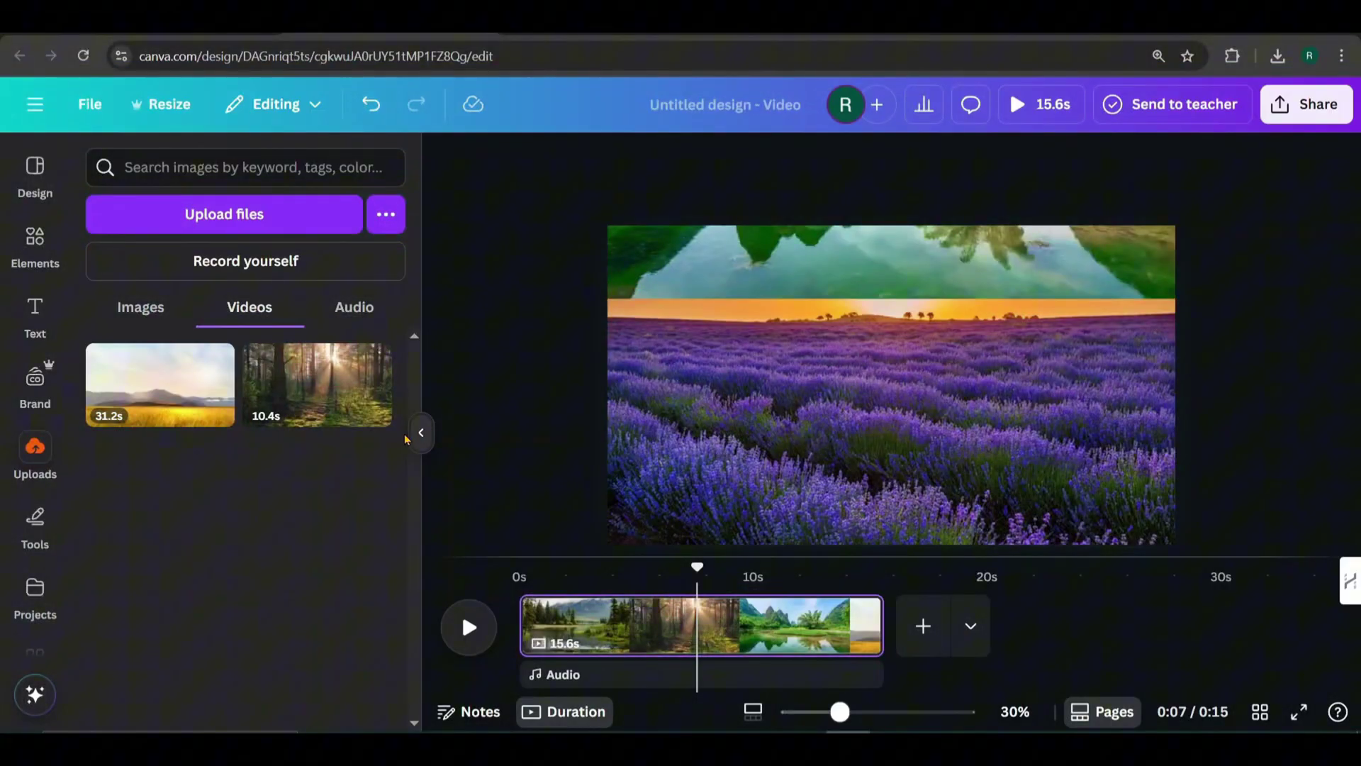
Add the NATURE image, remove its cyan background, and stretch it across the canvas.
{"action": "left_click", "coordinate": [142, 307]}
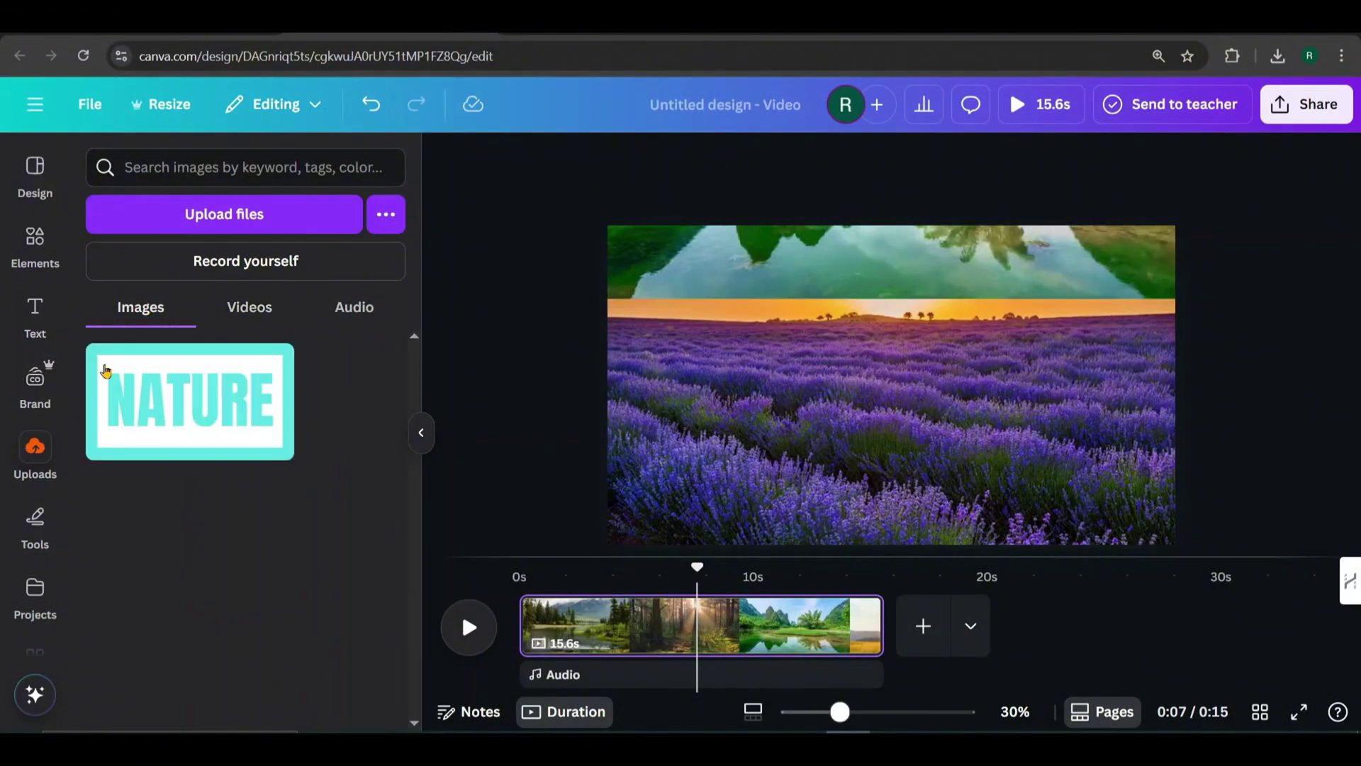
{"action": "left_click", "coordinate": [173, 409]}
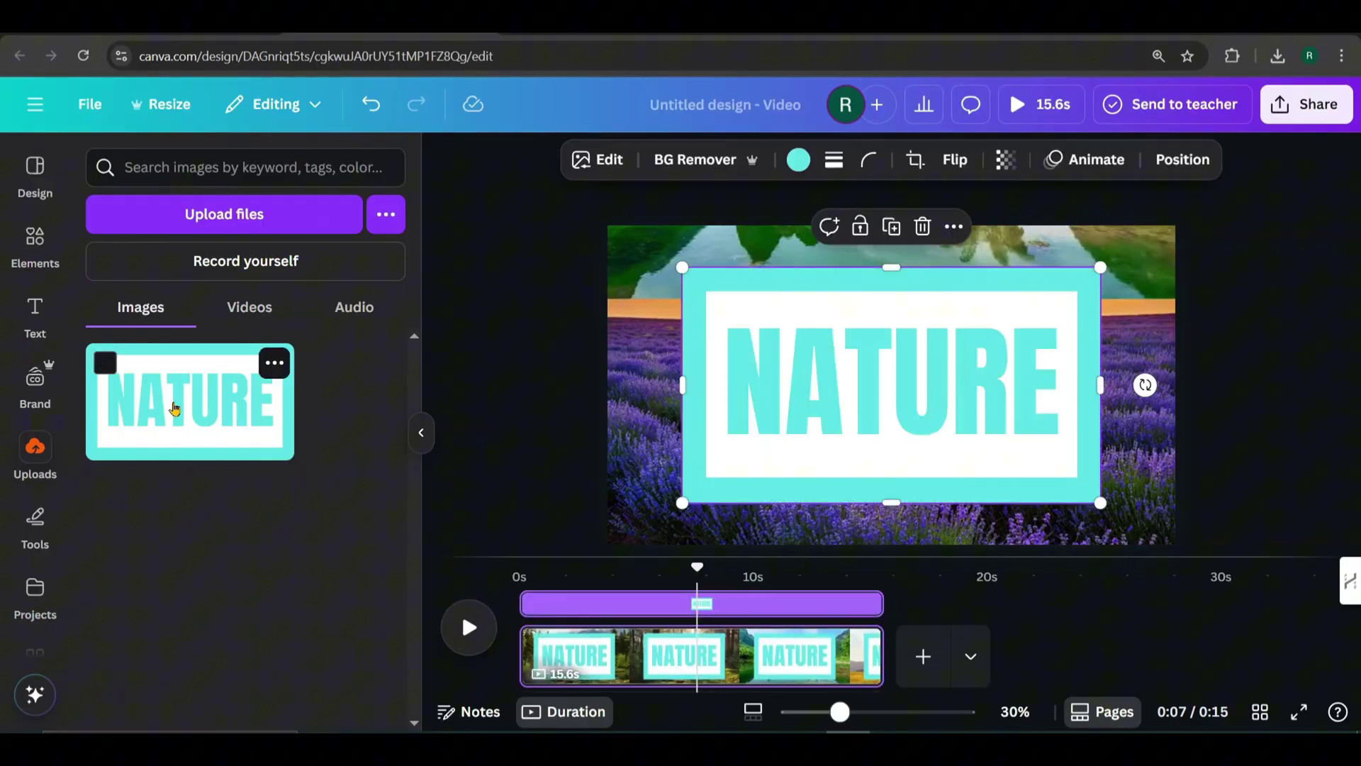
{"action": "left_click", "coordinate": [421, 432]}
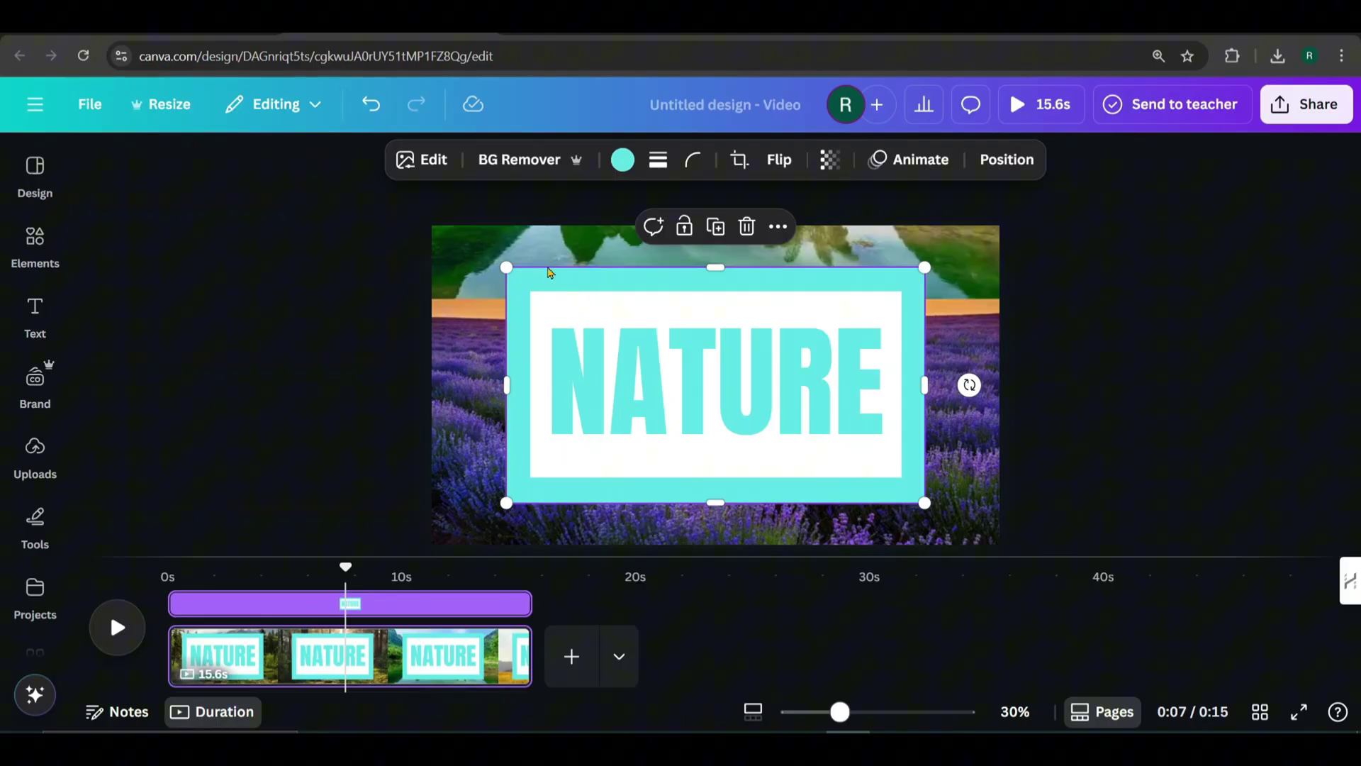
{"action": "left_click", "coordinate": [502, 177]}
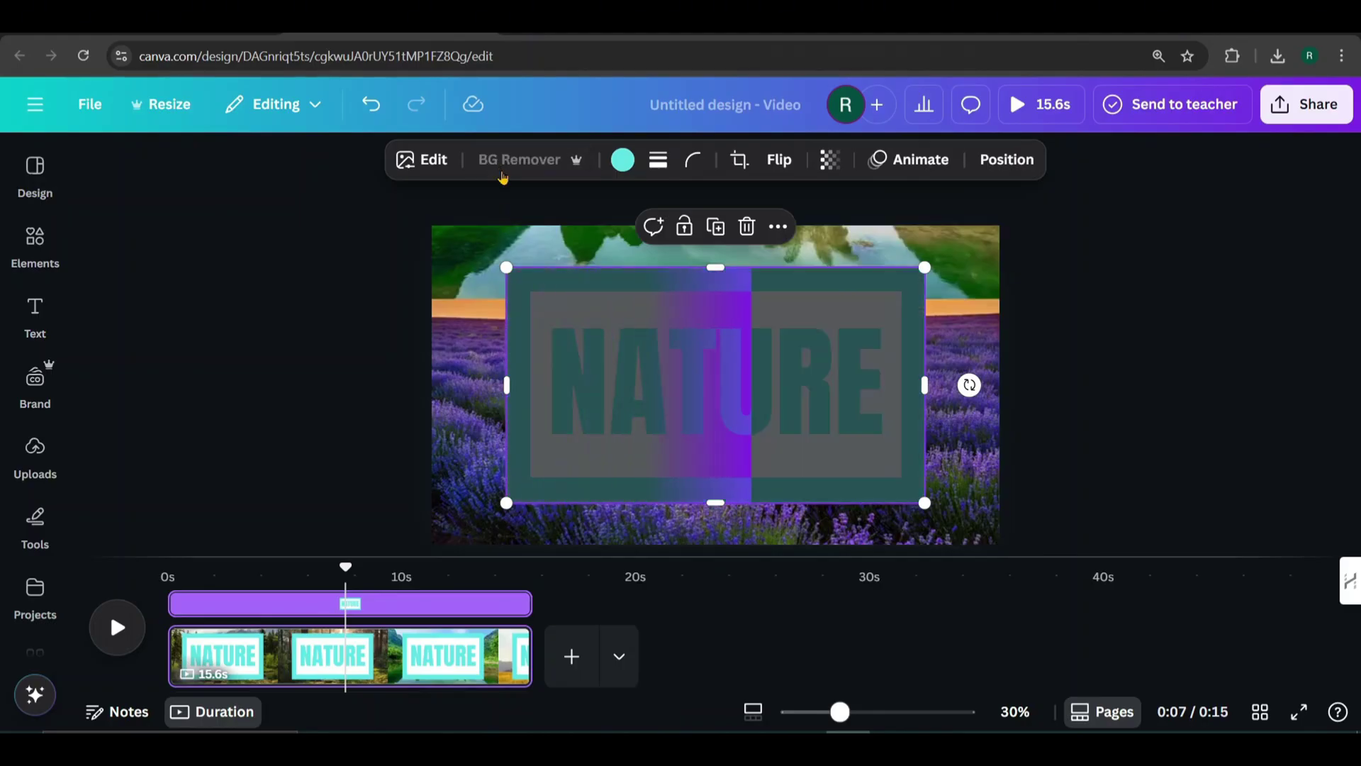
{"action": "key", "text": "ctrl+minus"}
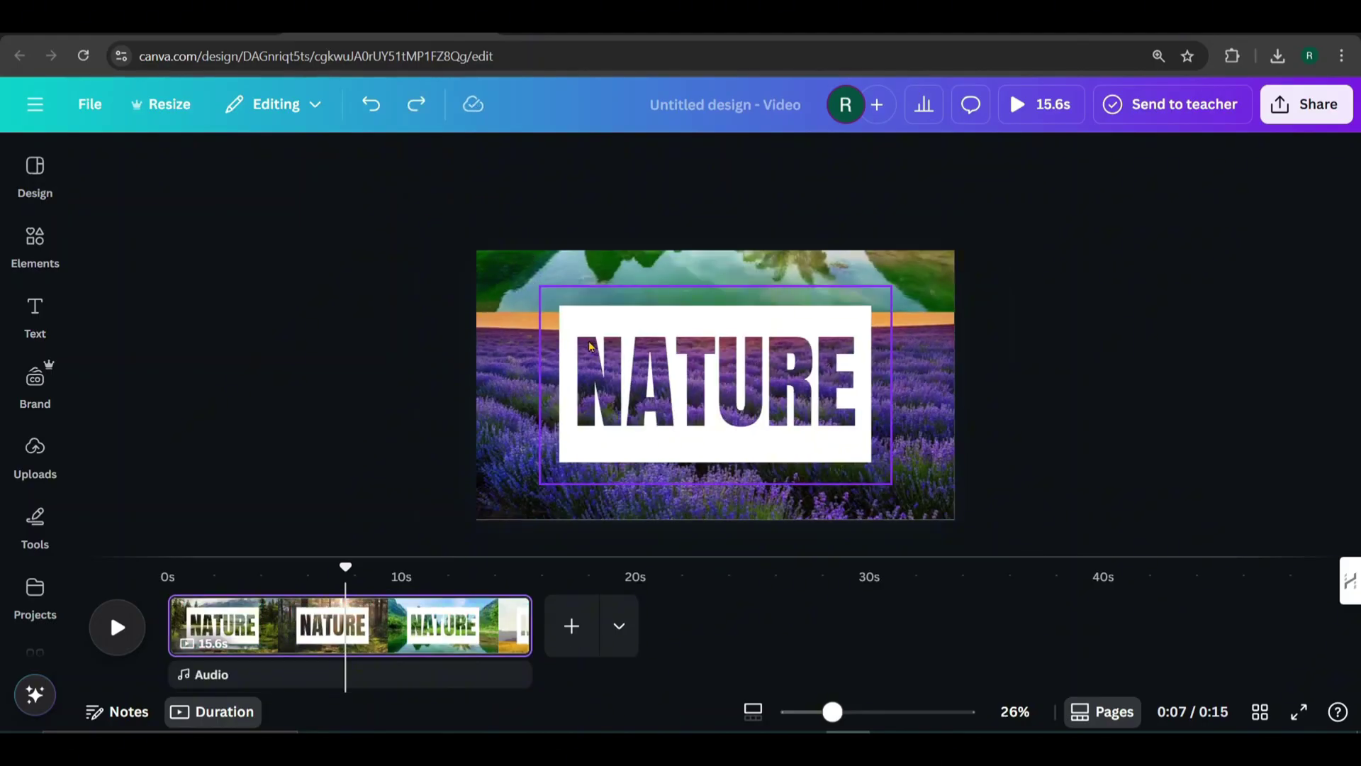
{"action": "left_click_drag", "start_coordinate": [541, 285], "coordinate": [495, 261]}
{"action": "left_click_drag", "start_coordinate": [898, 486], "coordinate": [943, 511]}
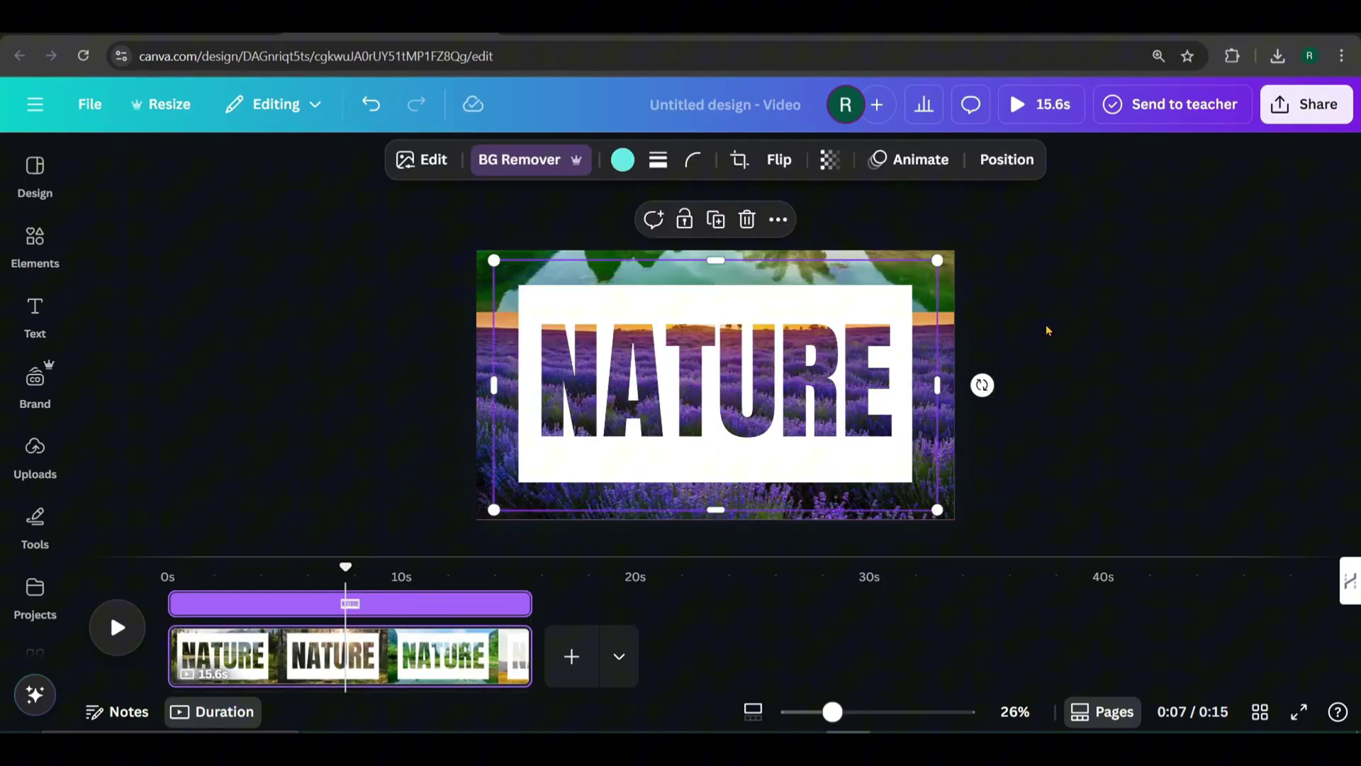
{"action": "left_click_drag", "start_coordinate": [490, 394], "coordinate": [917, 396]}
Split the background slideshow video at 6.5 seconds.
{"action": "left_click", "coordinate": [496, 333]}
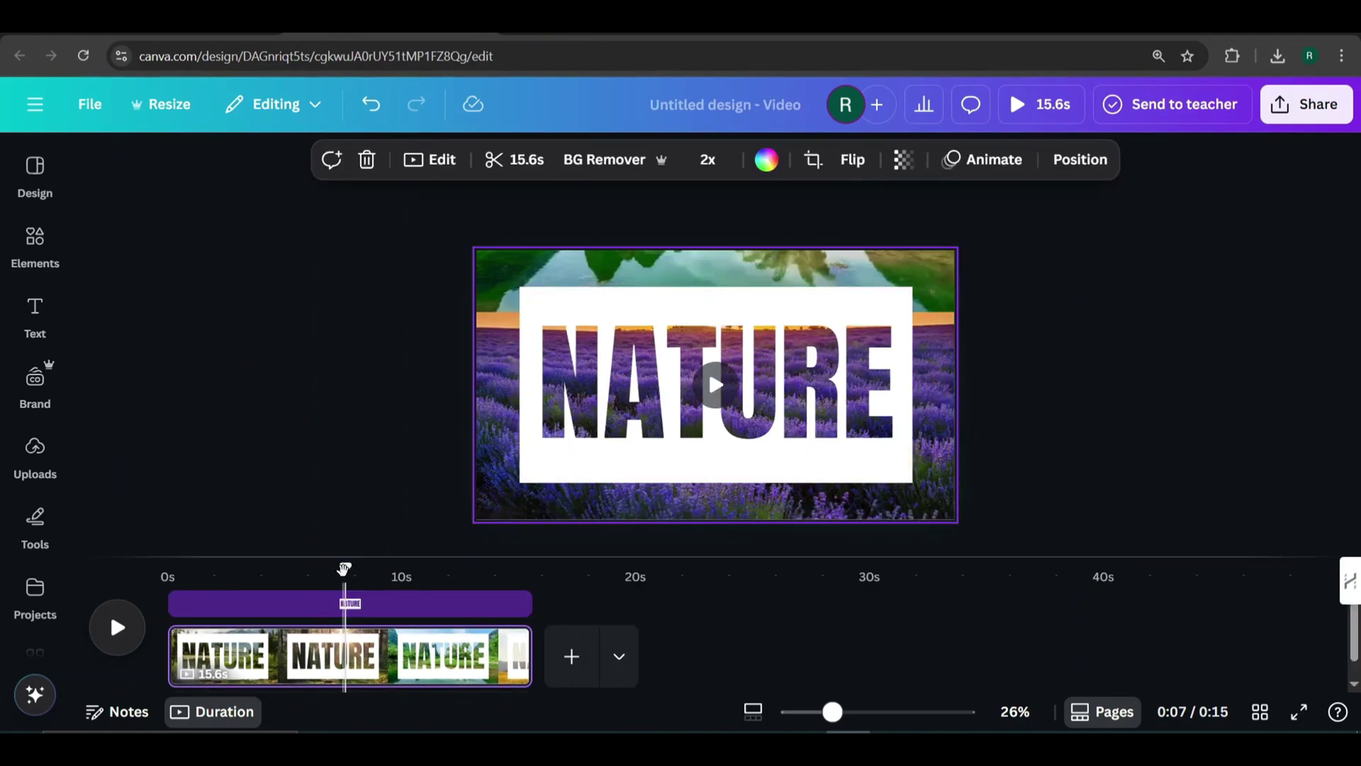
{"action": "left_click_drag", "start_coordinate": [344, 567], "coordinate": [318, 576]}
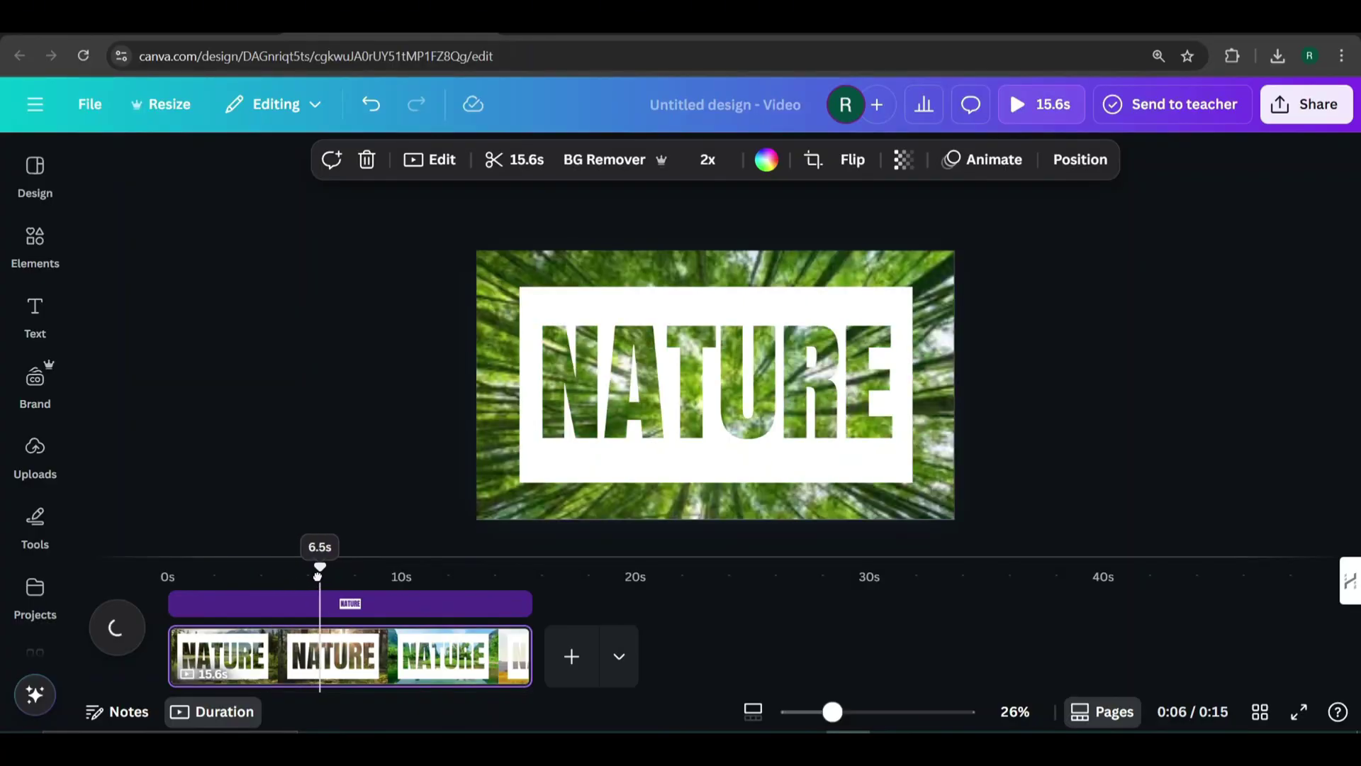
{"action": "key", "text": "s"}
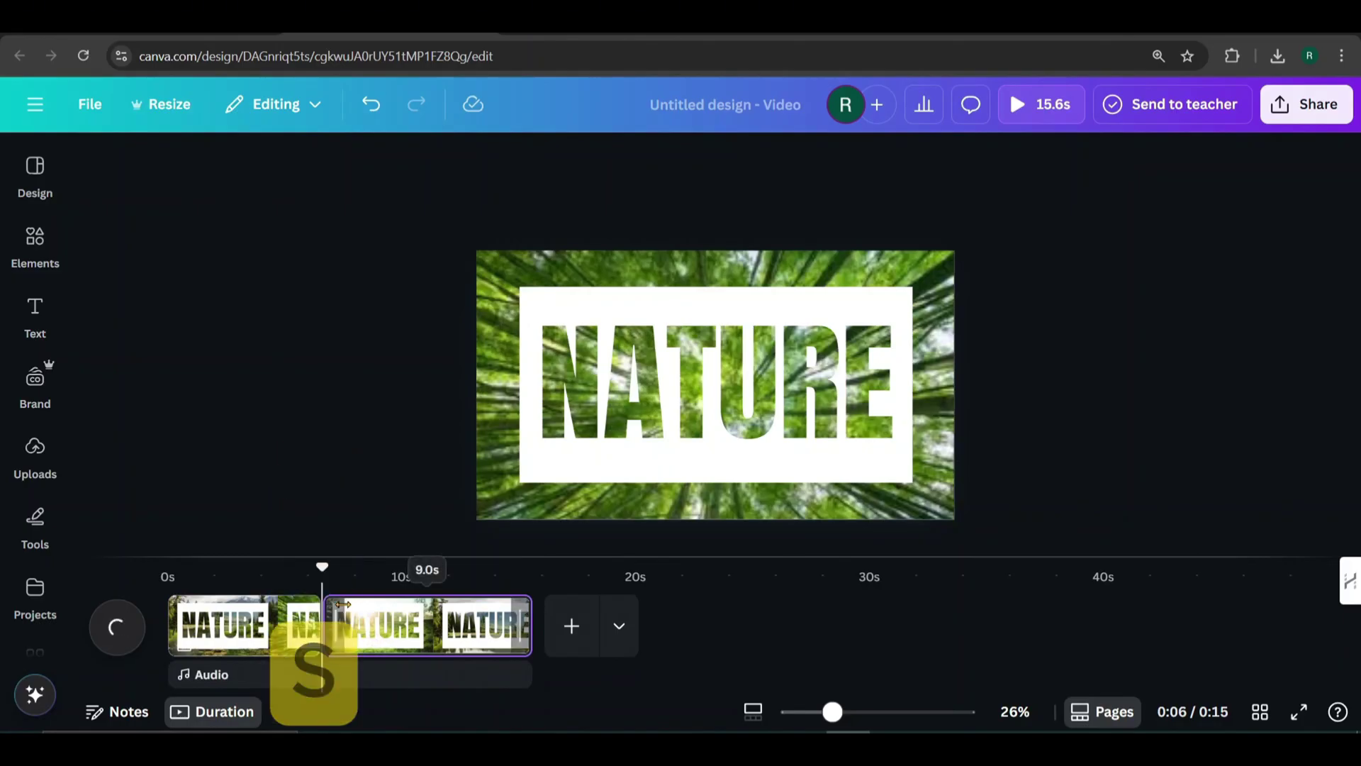
Blow up the first clip's NATURE image far beyond the canvas until only lavender footage shows.
{"action": "left_click", "coordinate": [252, 592]}
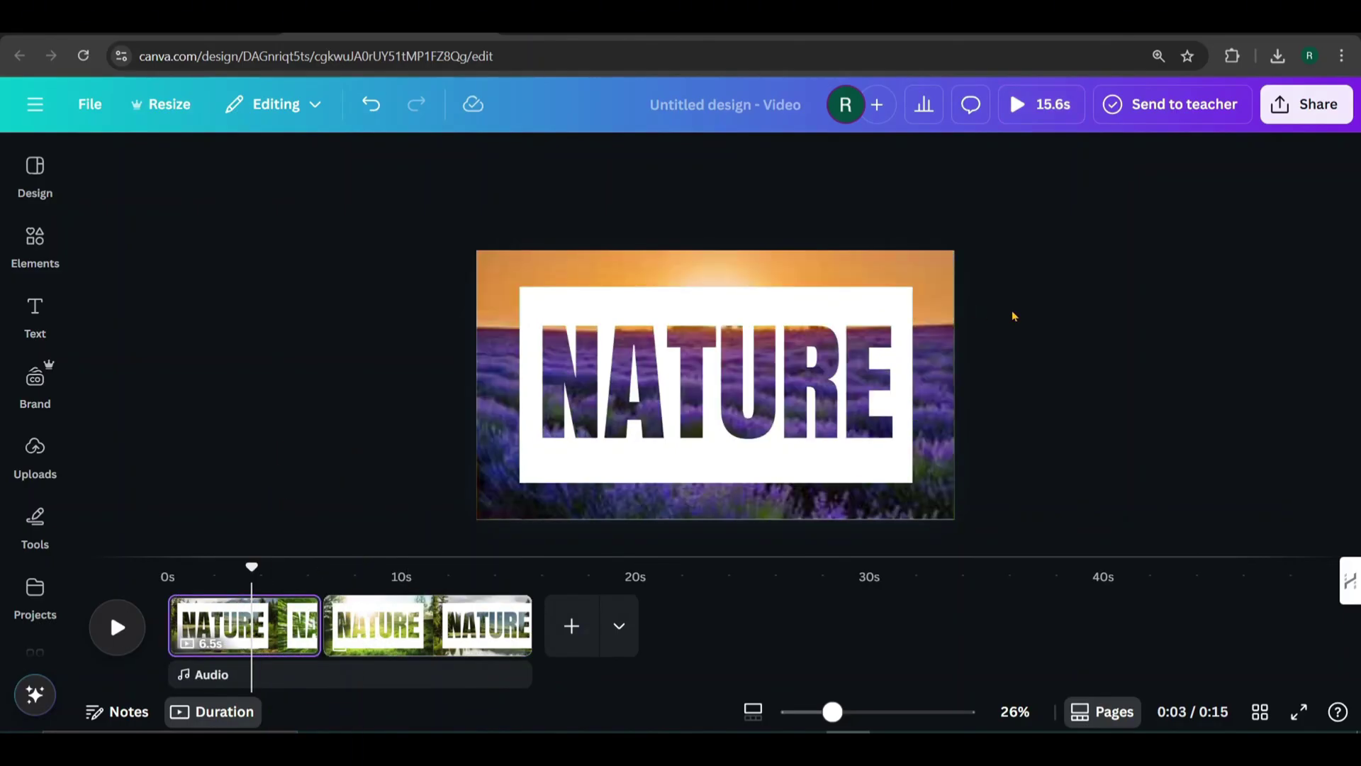
{"action": "scroll", "coordinate": [1014, 317], "scroll_direction": "down", "scroll_amount": 5}
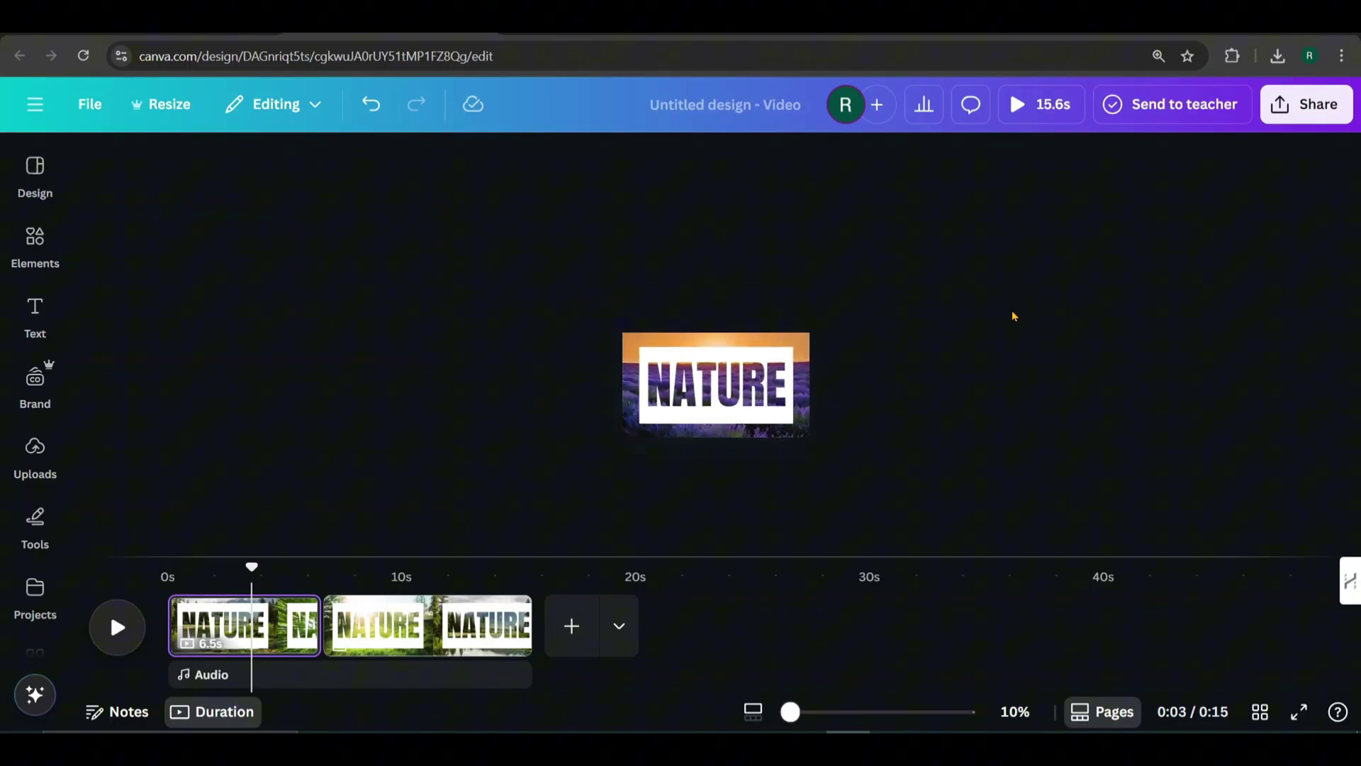
{"action": "left_click", "coordinate": [642, 418]}
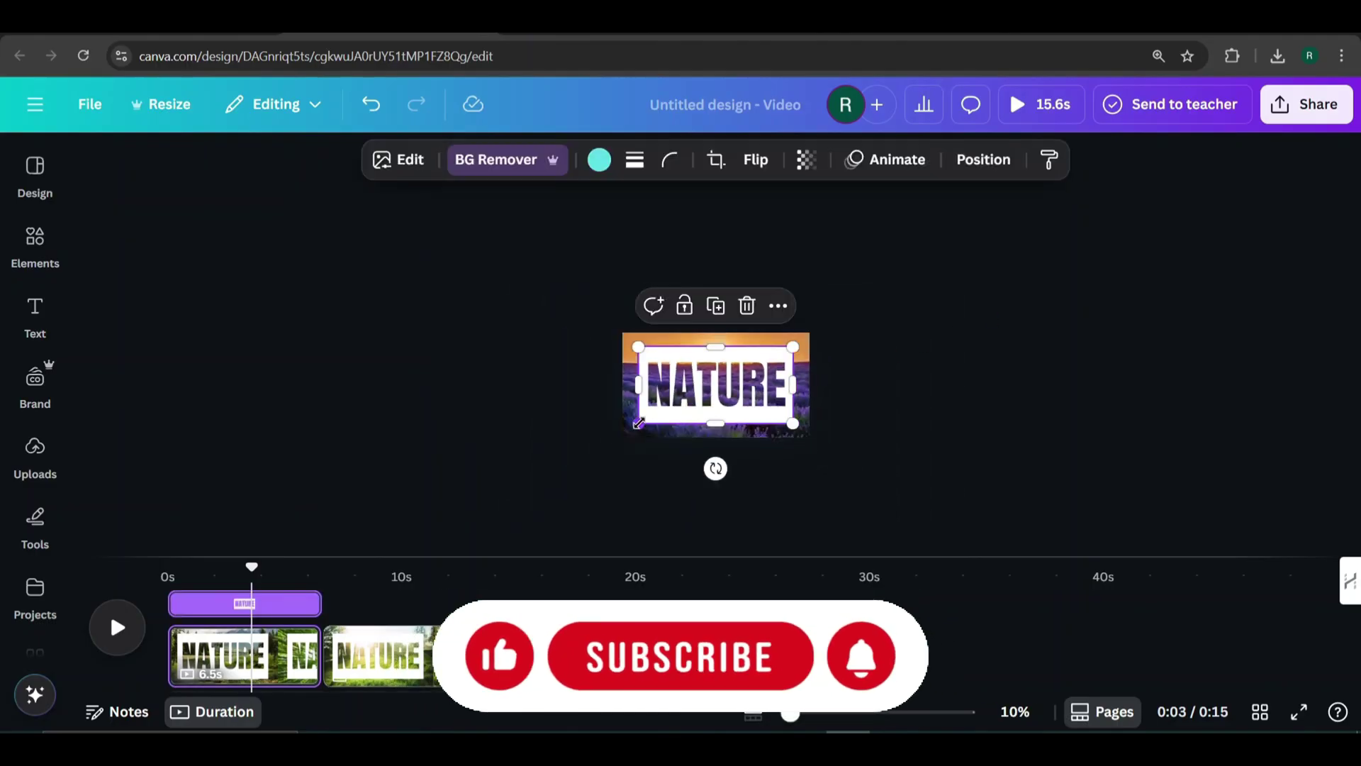
{"action": "left_click_drag", "start_coordinate": [639, 424], "coordinate": [407, 539]}
{"action": "left_click_drag", "start_coordinate": [470, 498], "coordinate": [692, 394]}
{"action": "left_click_drag", "start_coordinate": [622, 440], "coordinate": [337, 578]}
{"action": "left_click_drag", "start_coordinate": [448, 496], "coordinate": [707, 358]}
{"action": "left_click_drag", "start_coordinate": [592, 451], "coordinate": [236, 593]}
{"action": "left_click_drag", "start_coordinate": [364, 492], "coordinate": [745, 322]}
{"action": "left_click_drag", "start_coordinate": [607, 463], "coordinate": [205, 624]}
{"action": "left_click_drag", "start_coordinate": [379, 397], "coordinate": [740, 239]}
{"action": "left_click_drag", "start_coordinate": [580, 473], "coordinate": [613, 457]}
{"action": "left_click_drag", "start_coordinate": [786, 306], "coordinate": [435, 462]}
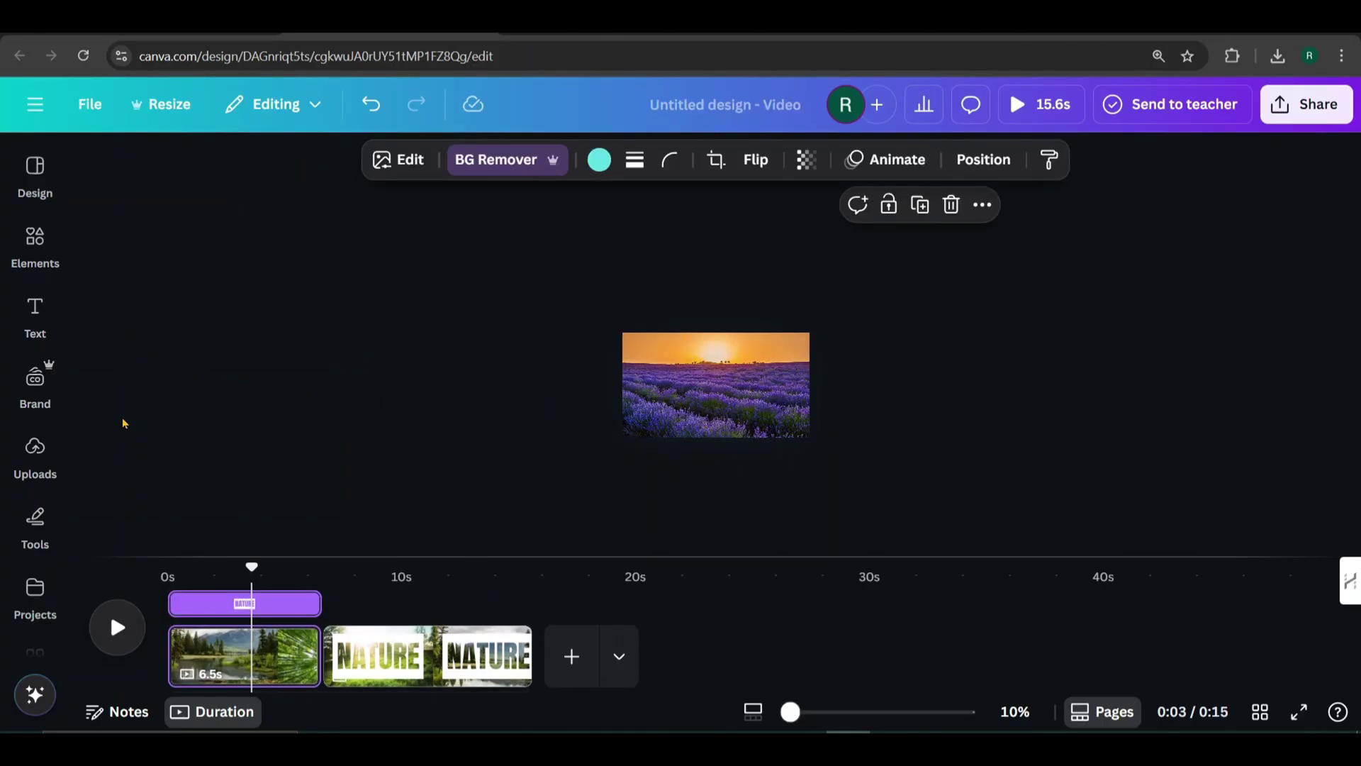
{"action": "key", "text": "ctrl+alt+0"}
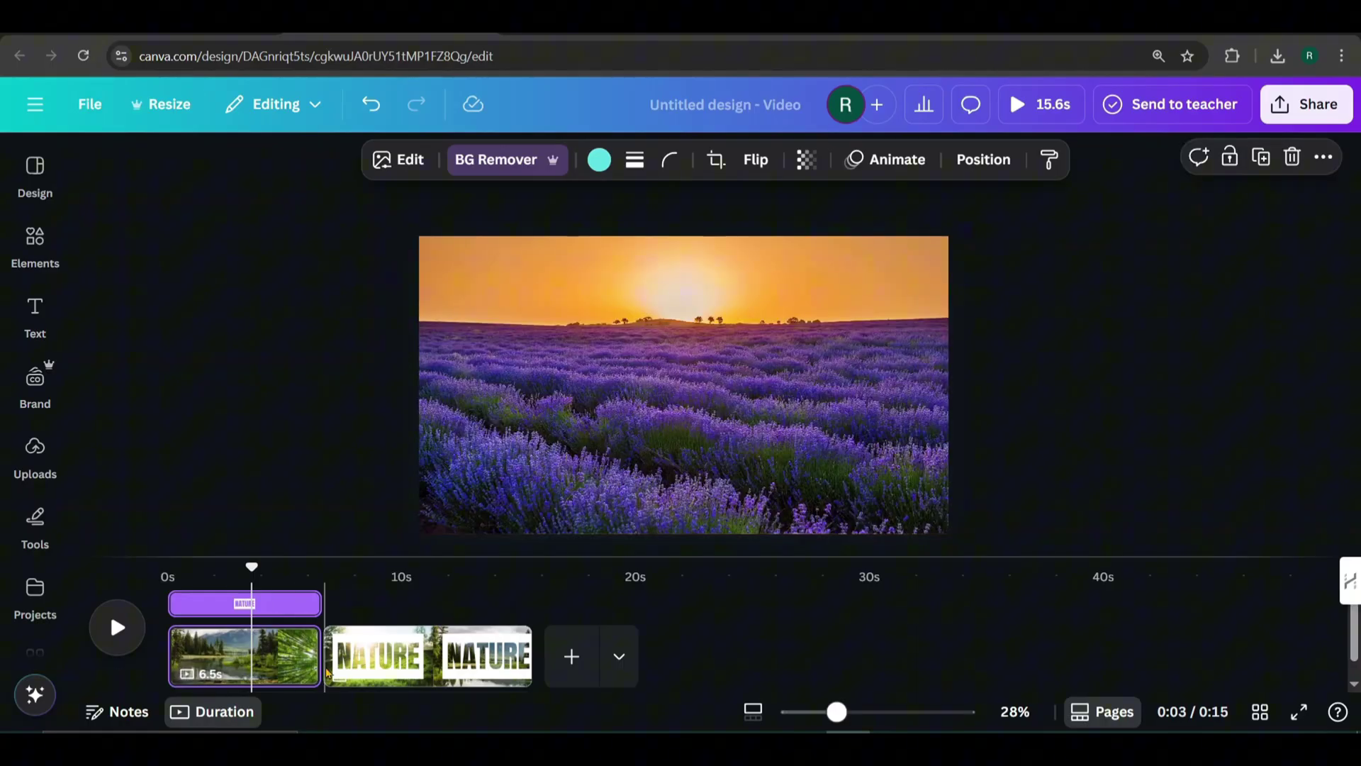
Add a 3.2-second Match & Move transition between the two clips.
{"action": "left_click", "coordinate": [321, 673]}
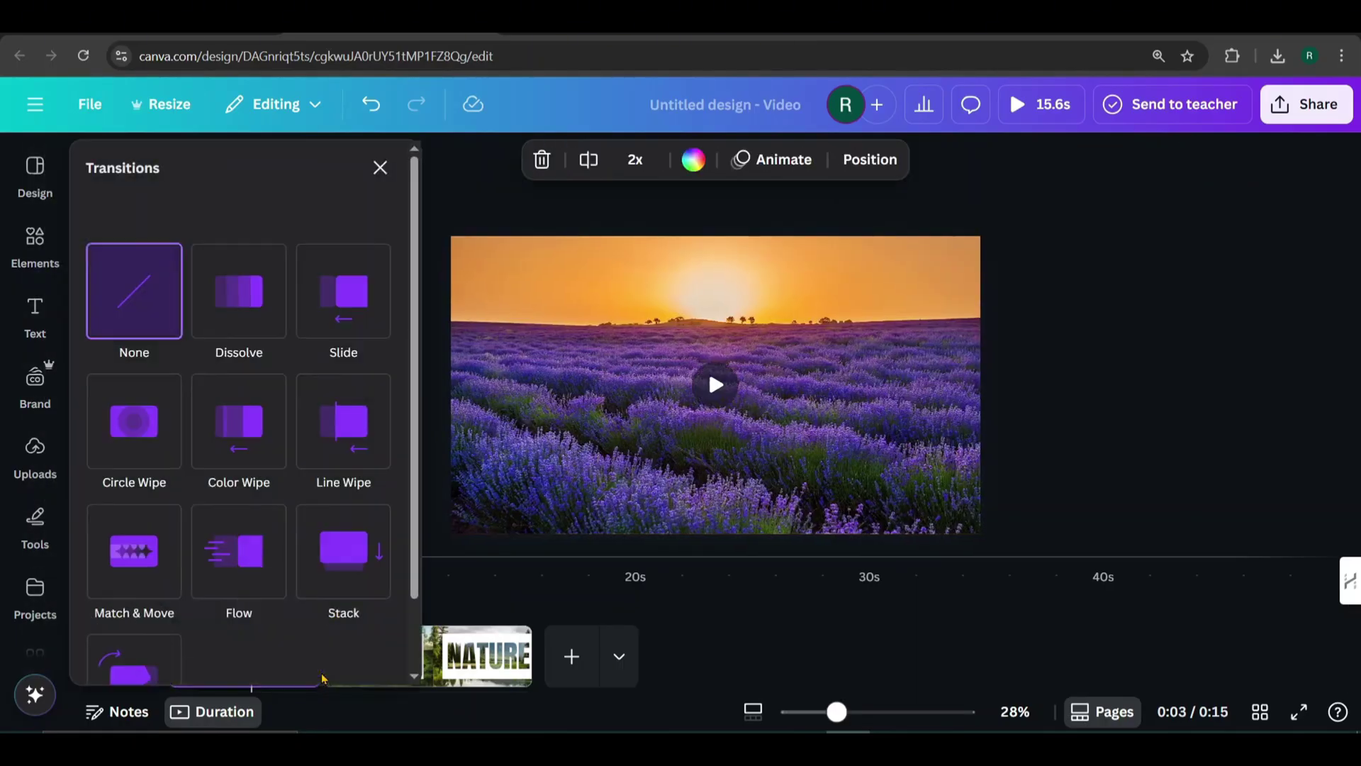
{"action": "scroll", "coordinate": [137, 489], "scroll_direction": "down", "scroll_amount": 2}
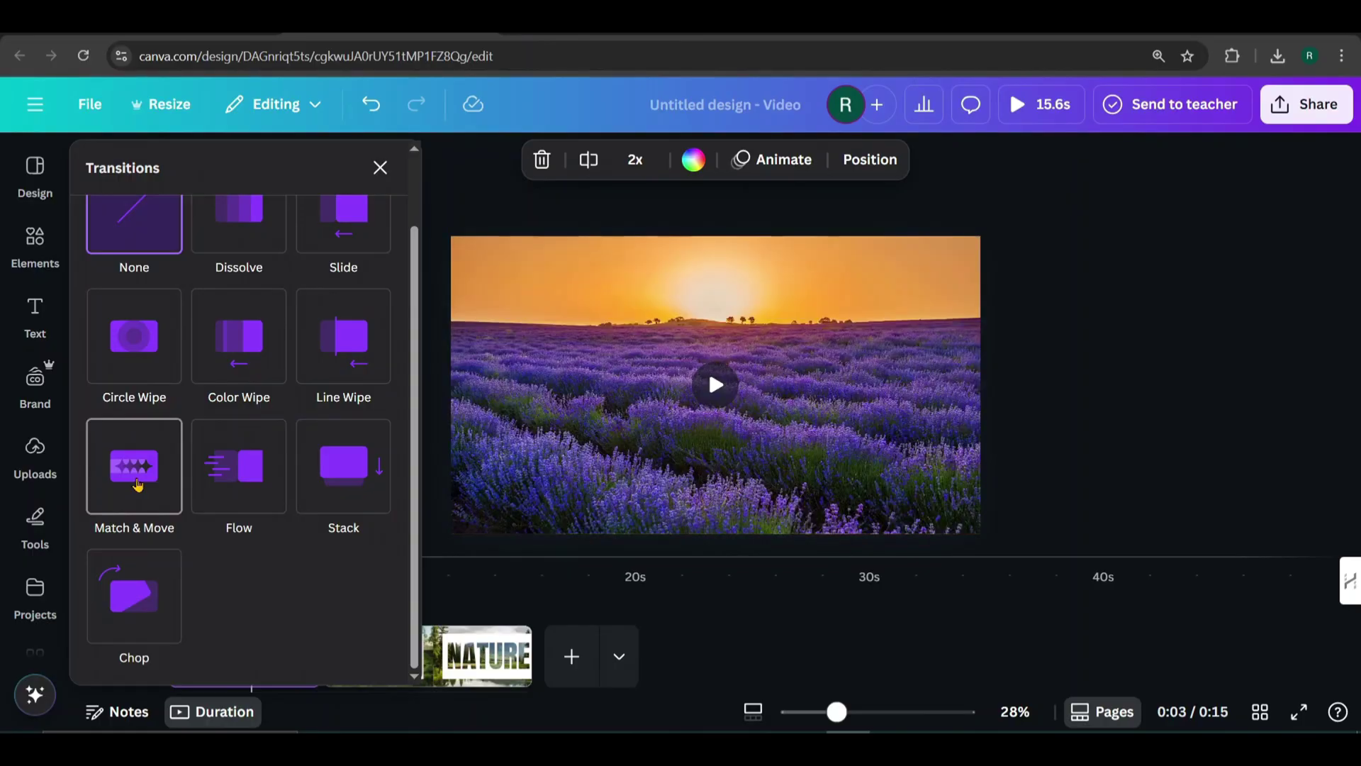
{"action": "left_click", "coordinate": [138, 484]}
{"action": "scroll", "coordinate": [191, 505], "scroll_direction": "down", "scroll_amount": 2}
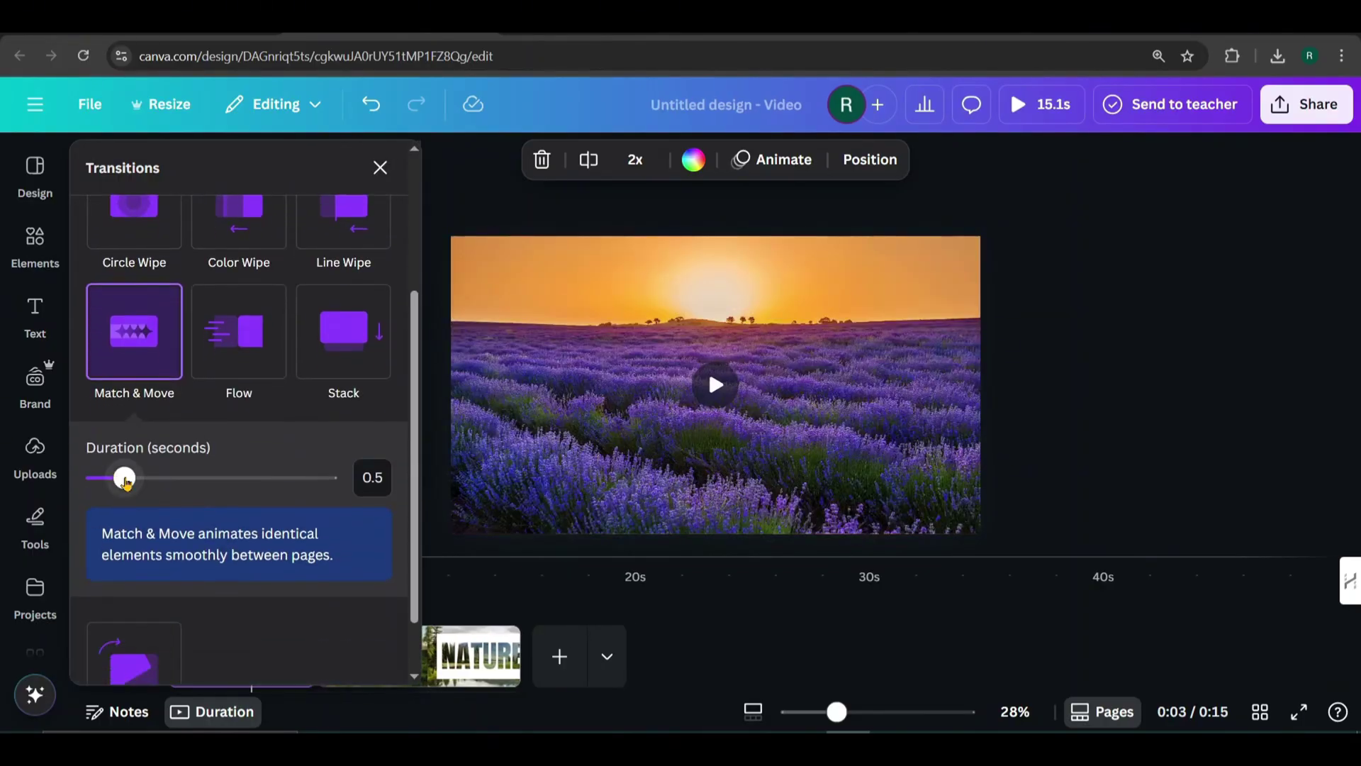
{"action": "left_click_drag", "start_coordinate": [127, 489], "coordinate": [220, 500]}
{"action": "left_click_drag", "start_coordinate": [316, 506], "coordinate": [348, 507]}
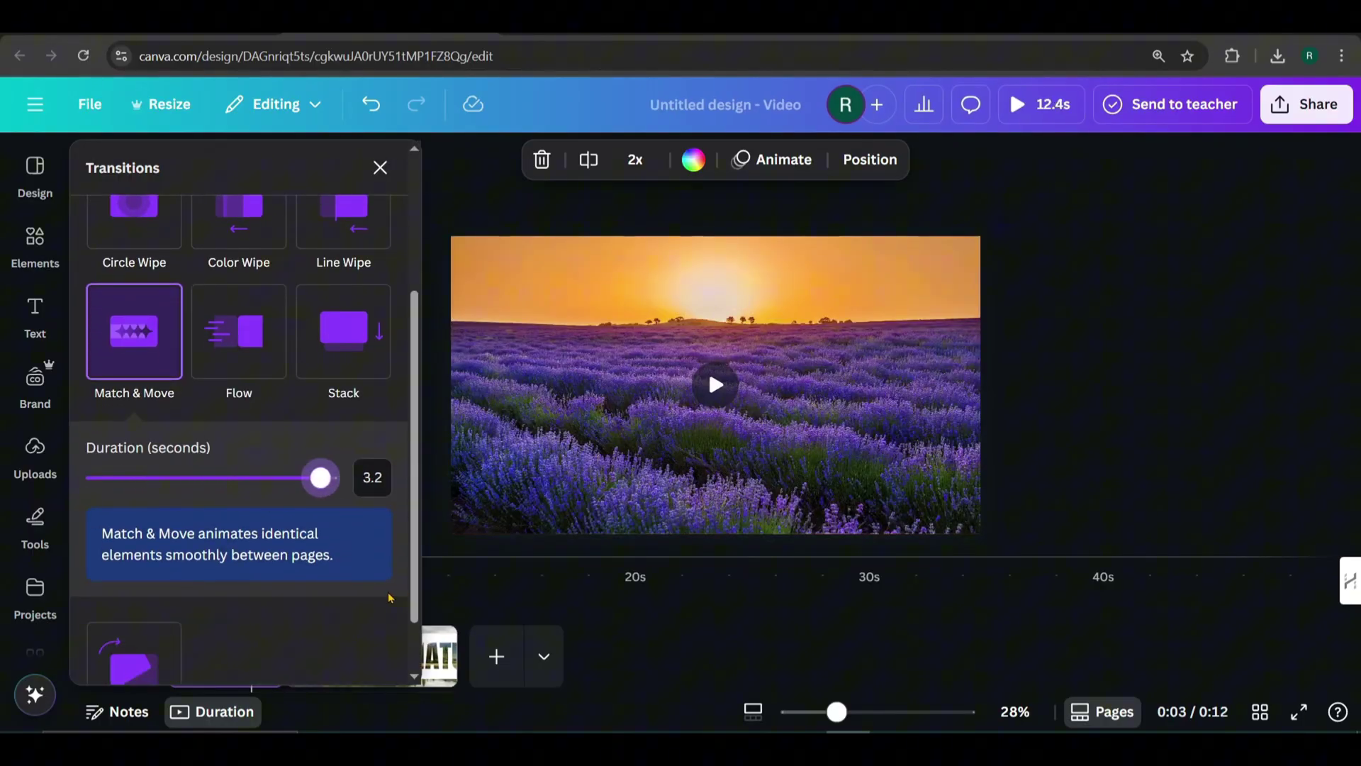
{"action": "scroll", "coordinate": [388, 597], "scroll_direction": "down", "scroll_amount": 1}
Rewind to the start and preview the 12.4-second video.
{"action": "left_click", "coordinate": [479, 587]}
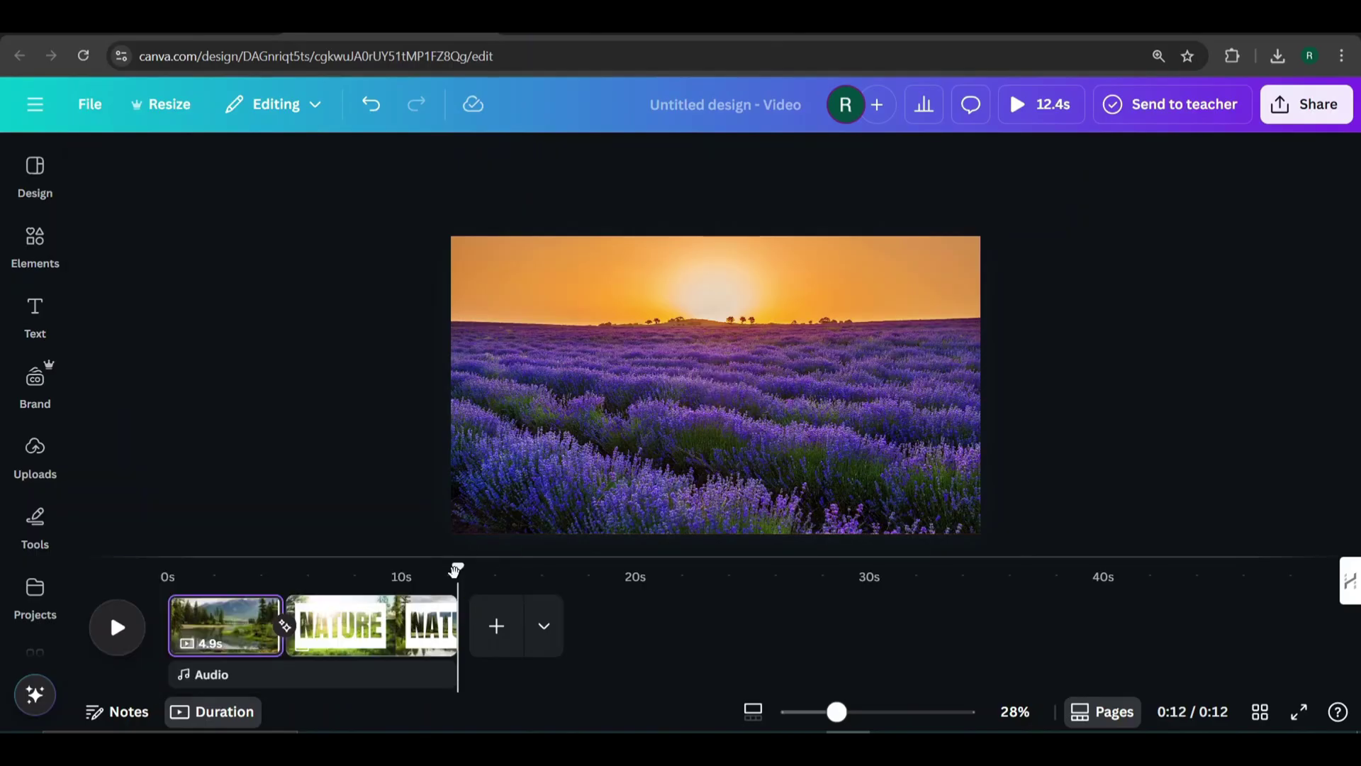
{"action": "left_click_drag", "start_coordinate": [455, 571], "coordinate": [157, 585]}
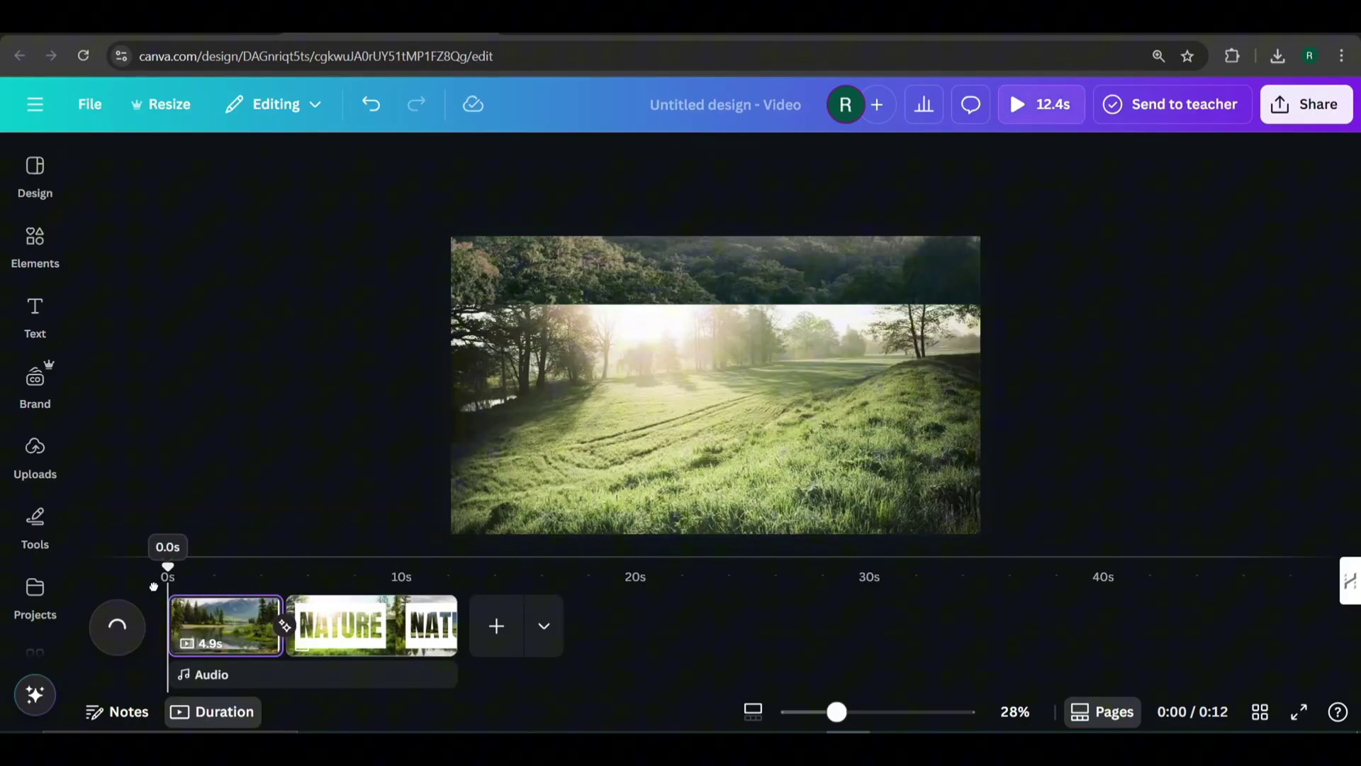
{"action": "left_click", "coordinate": [117, 627]}
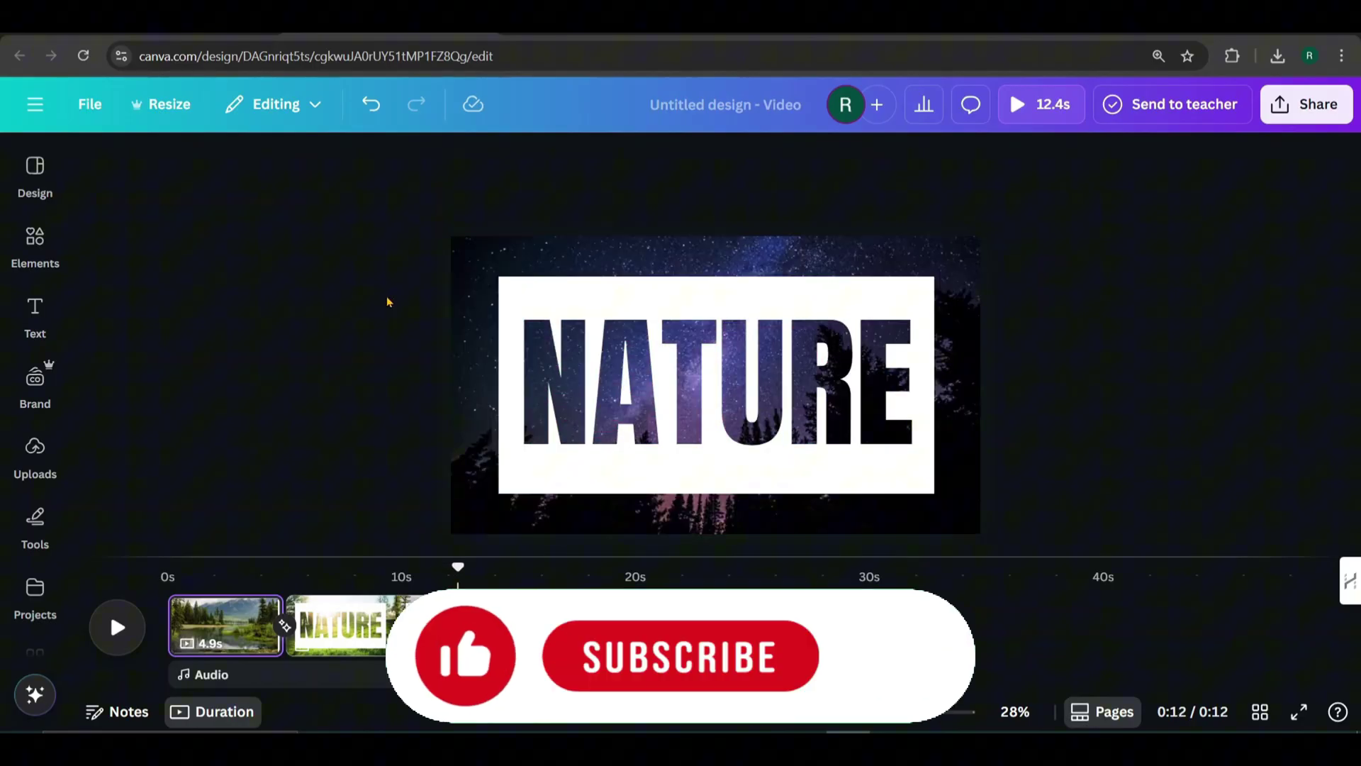
Export pages 1–2 as a 1080p MP4 video via Share > Download.
{"action": "left_click", "coordinate": [1303, 105]}
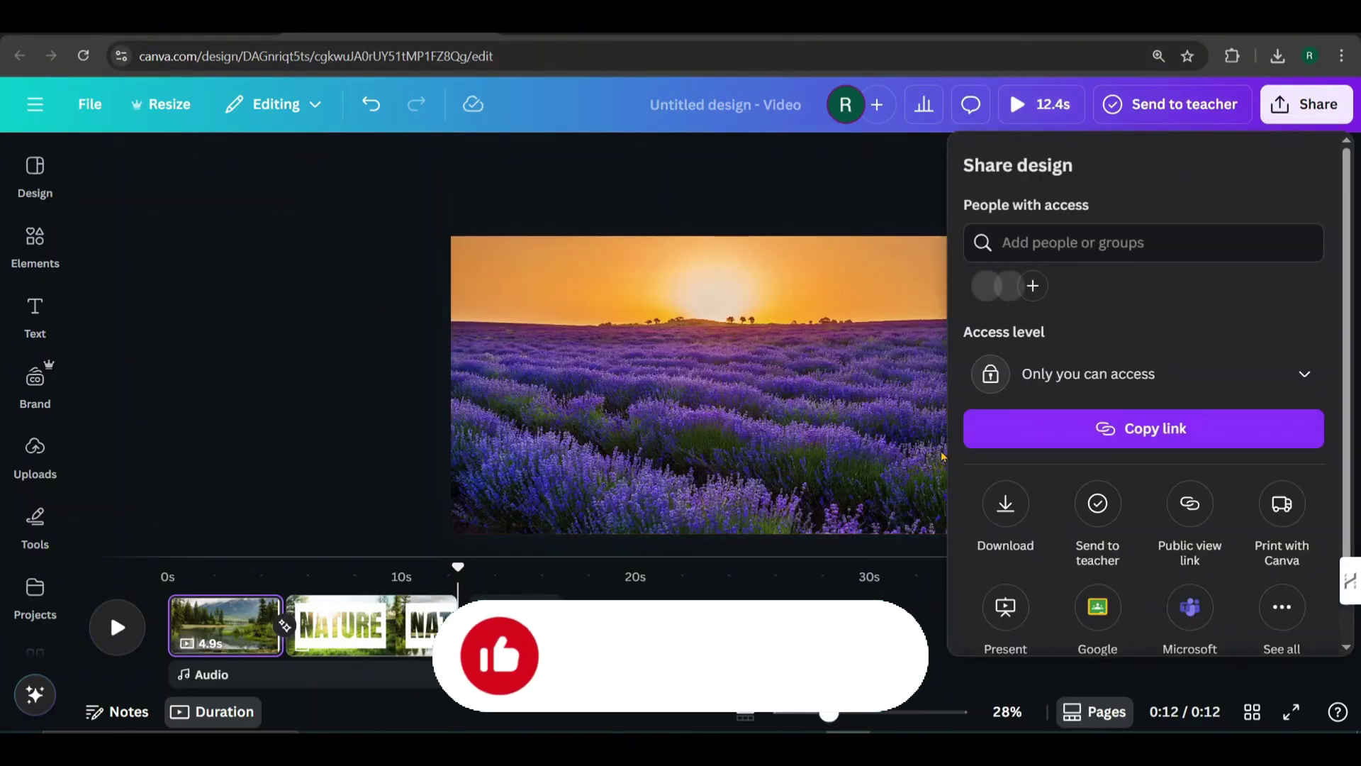
{"action": "left_click", "coordinate": [1006, 508]}
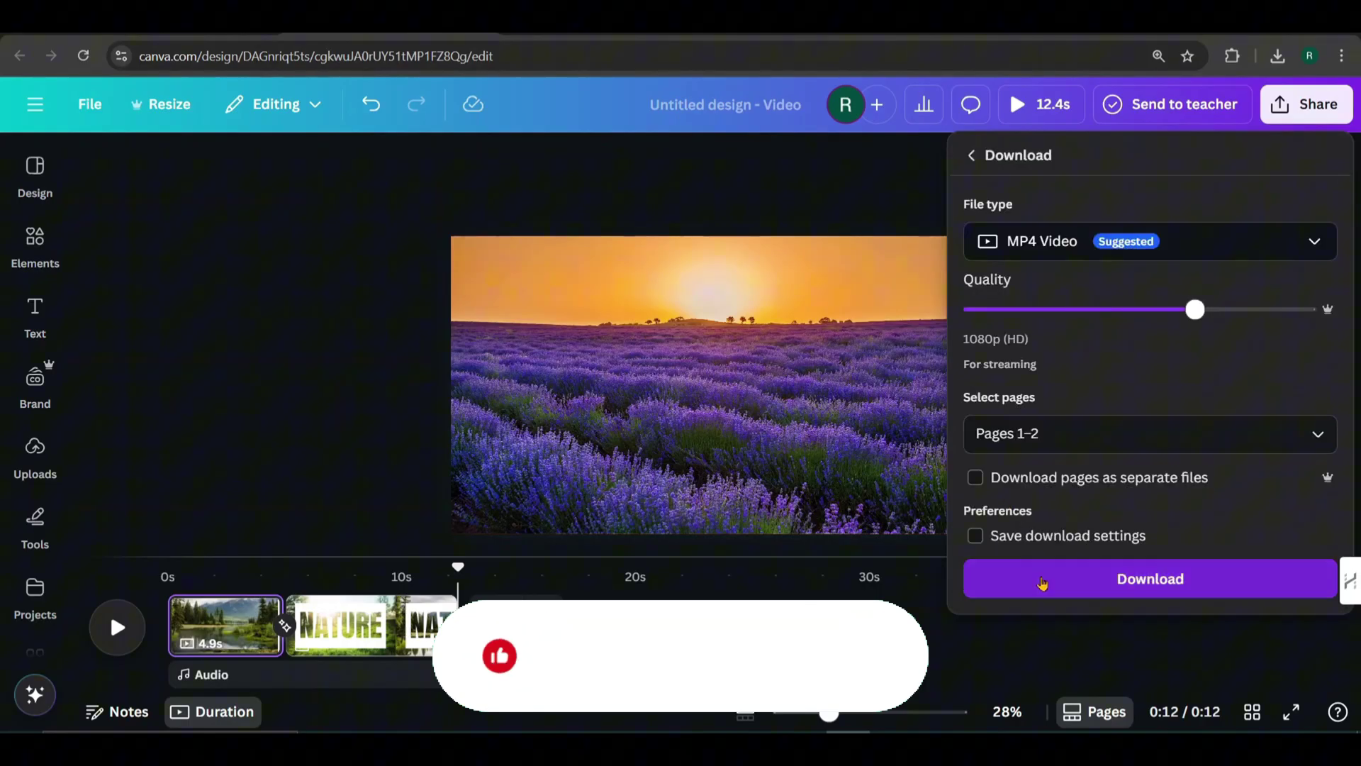
{"action": "left_click", "coordinate": [1042, 584]}
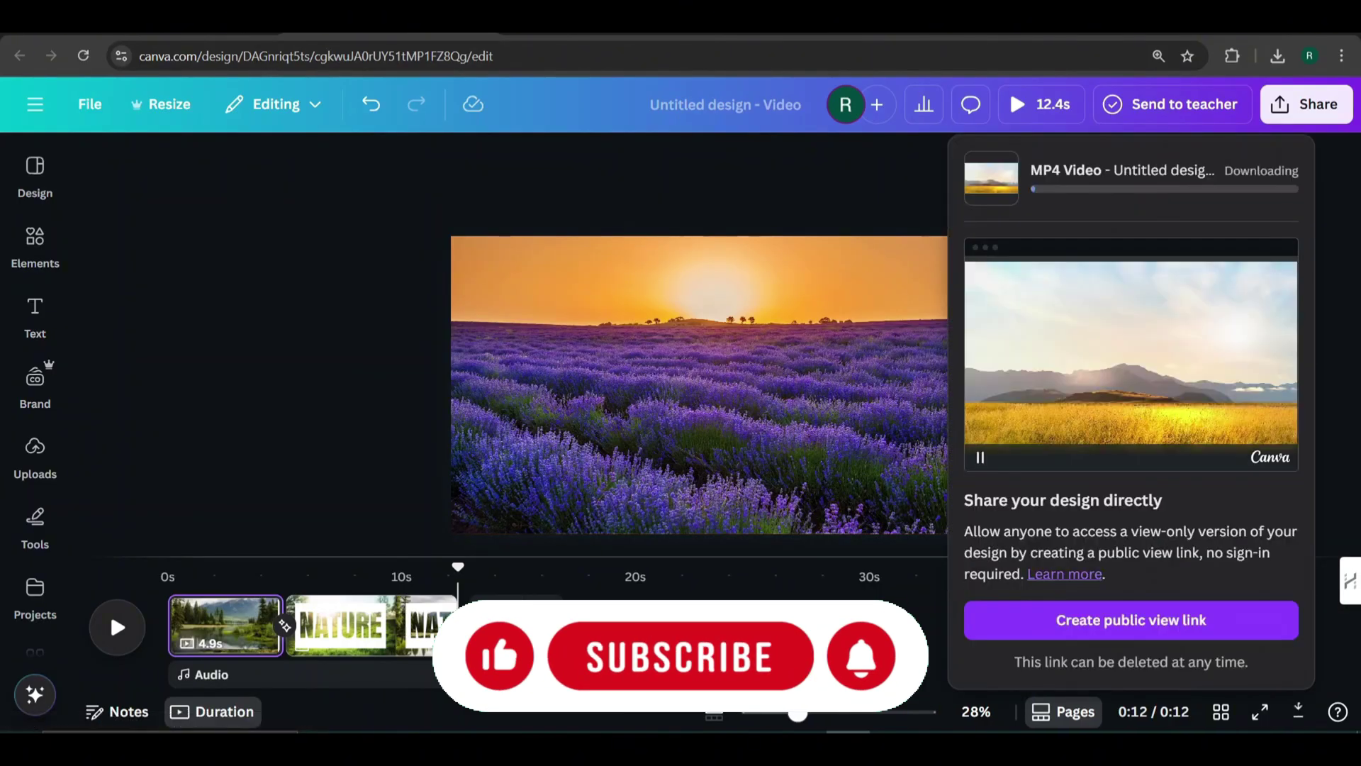